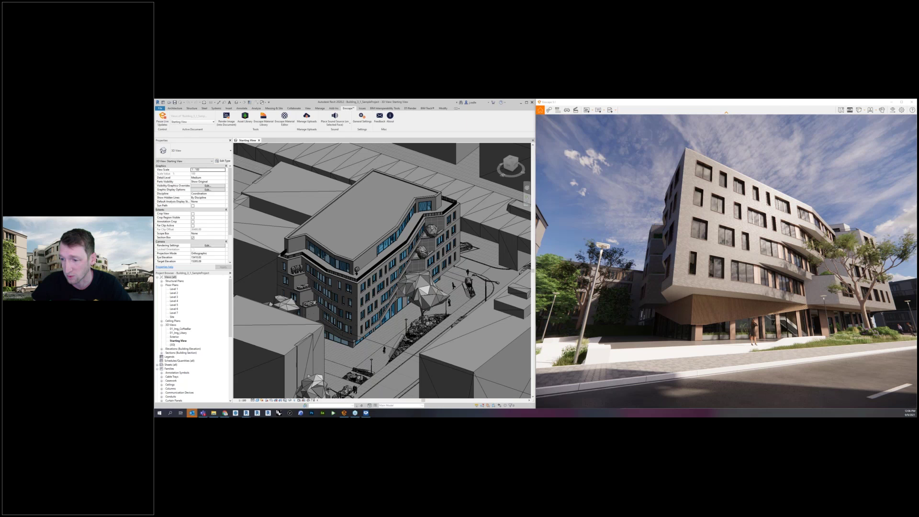
Step: Delete the tree planted in front of the building's street facade
right_click_drag(727, 261, 747, 262)
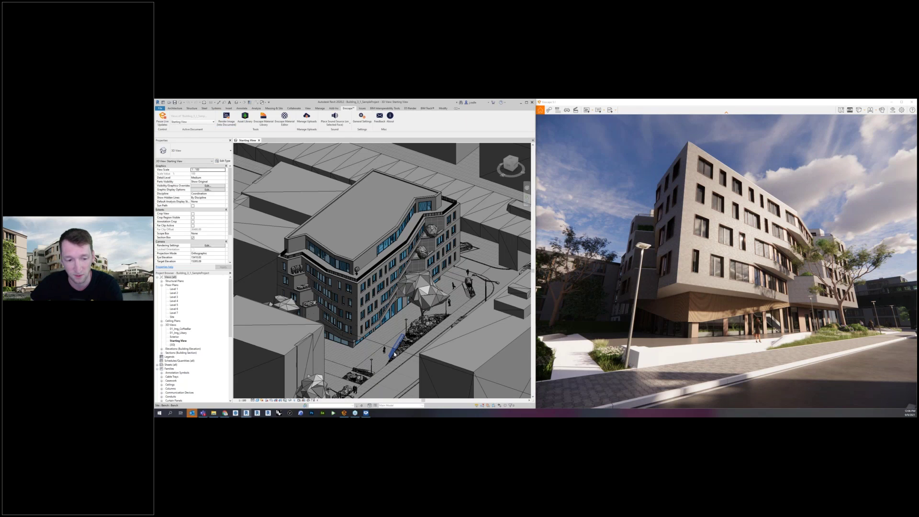
left_click(399, 348)
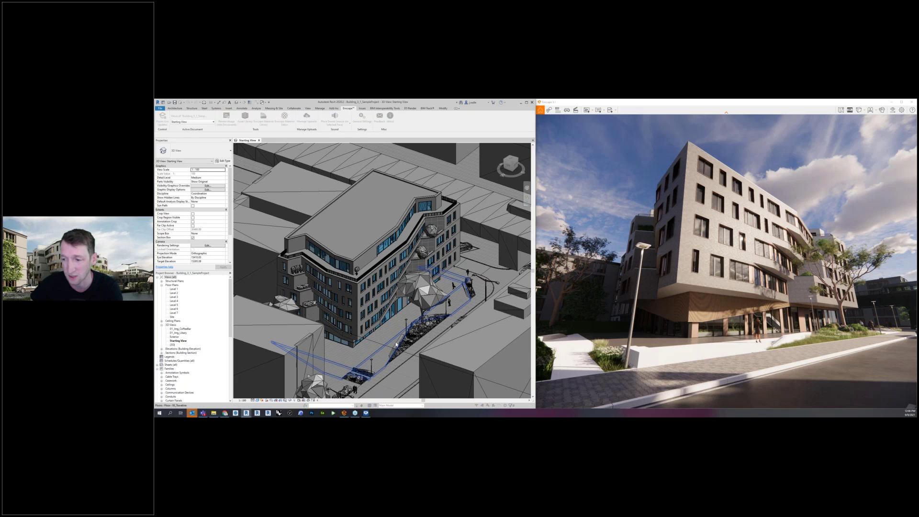
key("Delete")
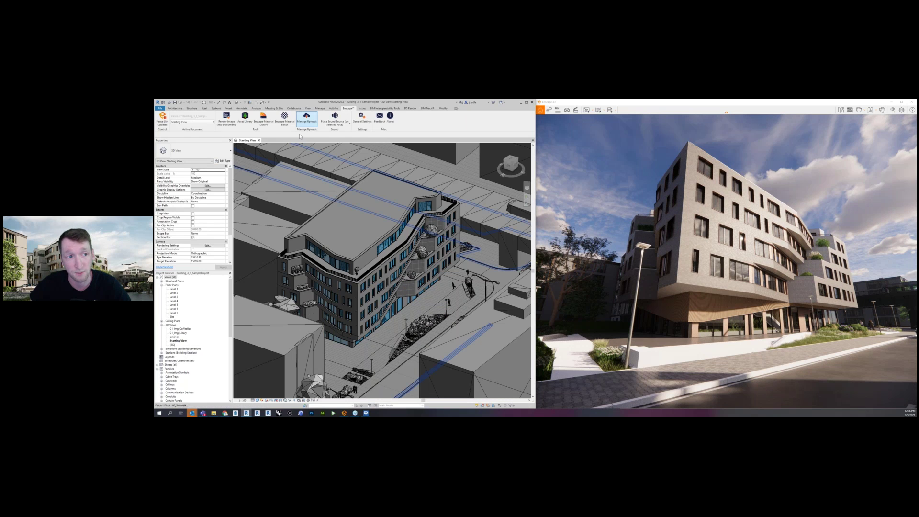
Step: Look over the material categories in the Enscape Material Library and close the library
left_click(264, 123)
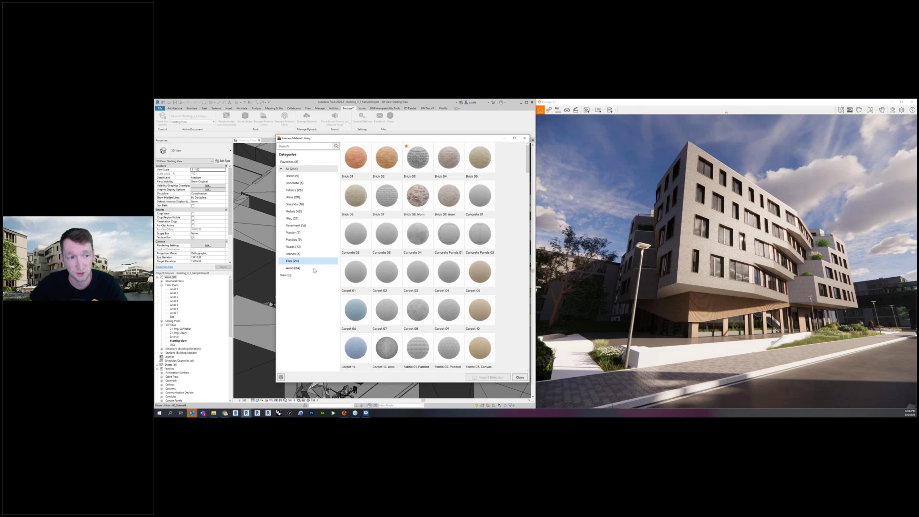
left_click(524, 139)
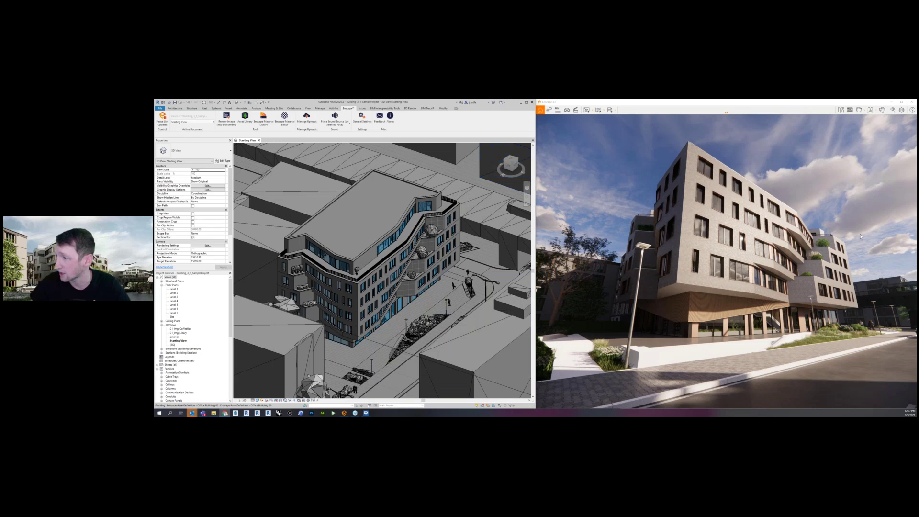
Step: Switch to the browser and look up the Enscape 3.1 Material Exhibition among the free sample downloads
left_click(225, 412)
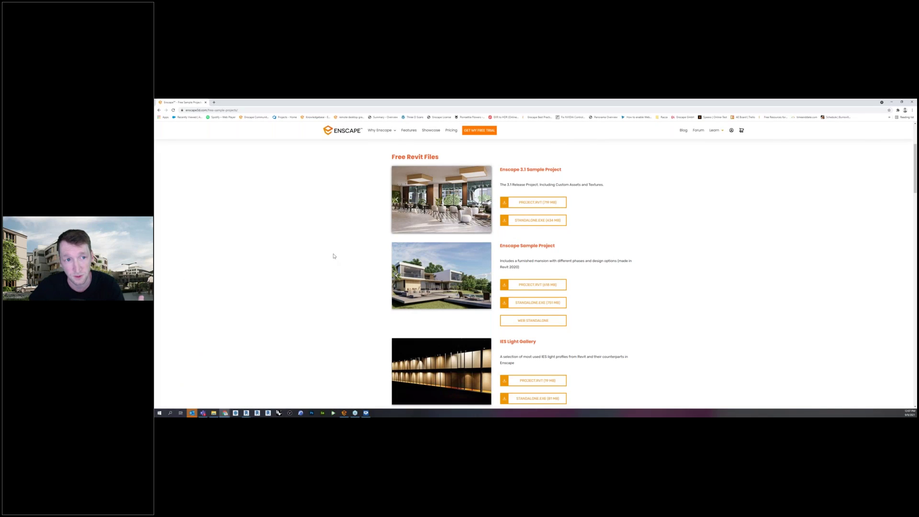
scroll(334, 257, "down", 15)
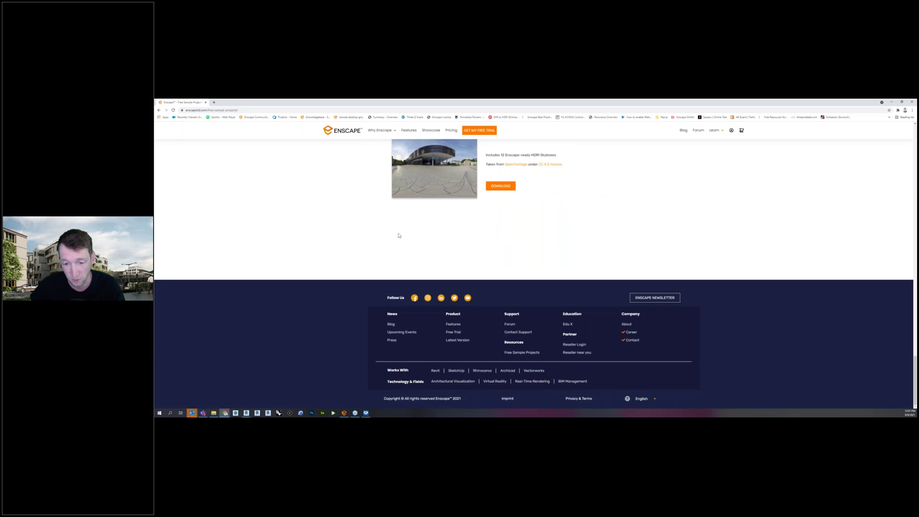
scroll(396, 239, "up", 6)
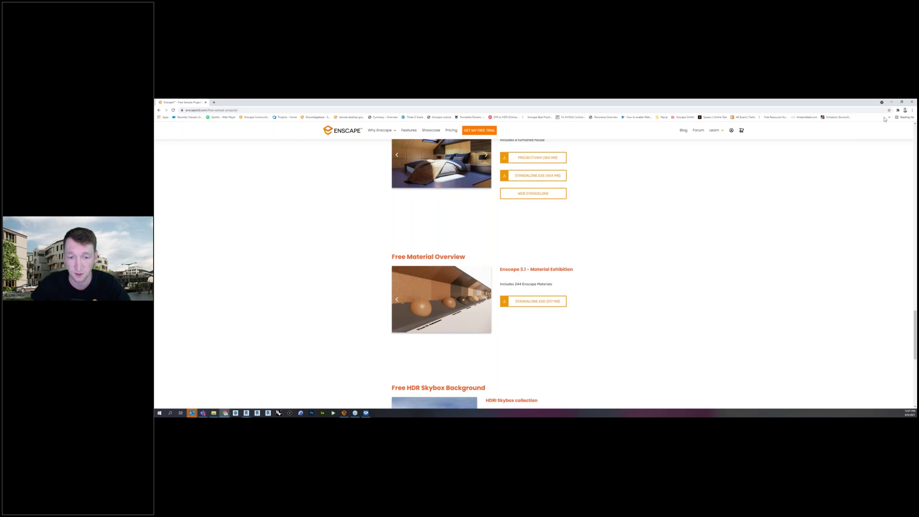
left_click(891, 102)
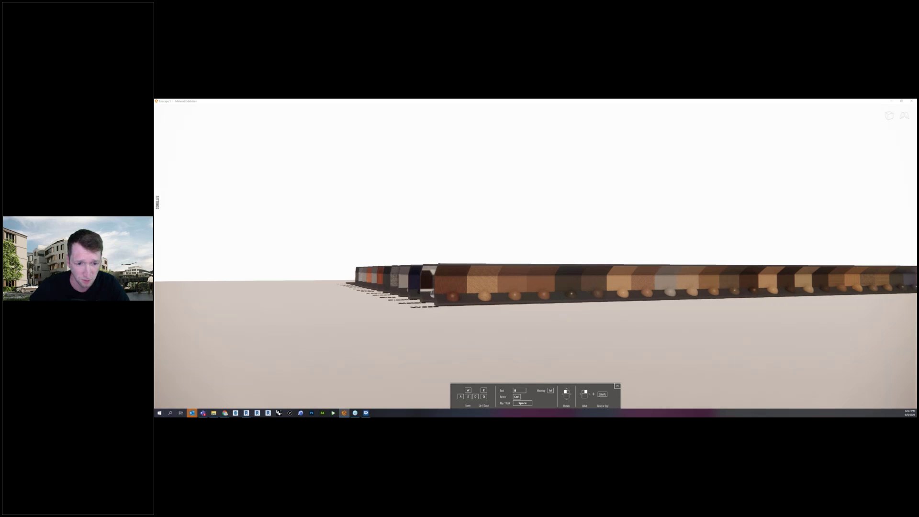
Step: Fly up to the Wood row of the material exhibition and examine its samples
key("w")
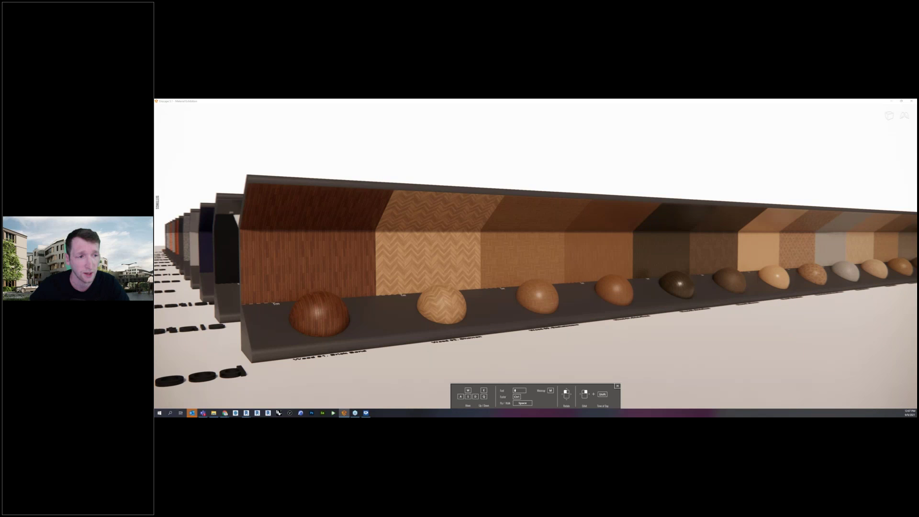
key("w")
key("d")
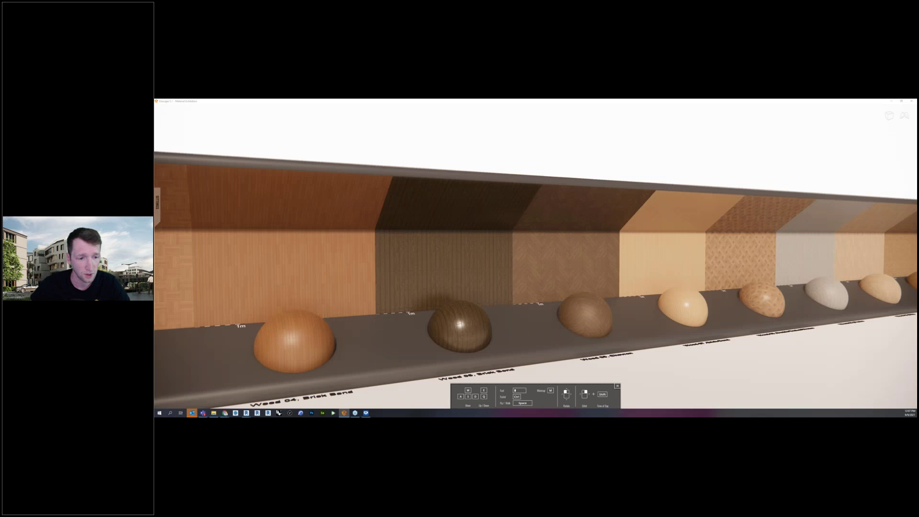
key("s")
key("e")
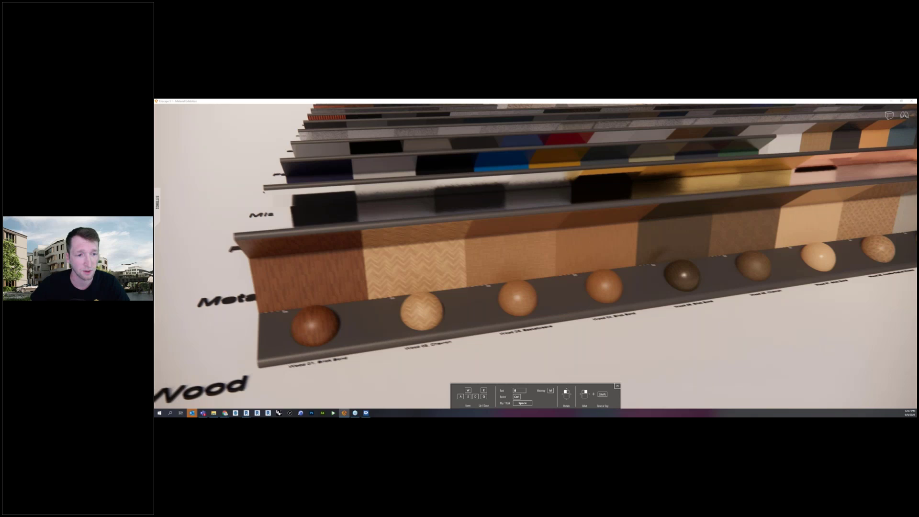
Step: Fly past the other category rows, inspect the ground and road samples, and close the exhibition
key("a")
key("w")
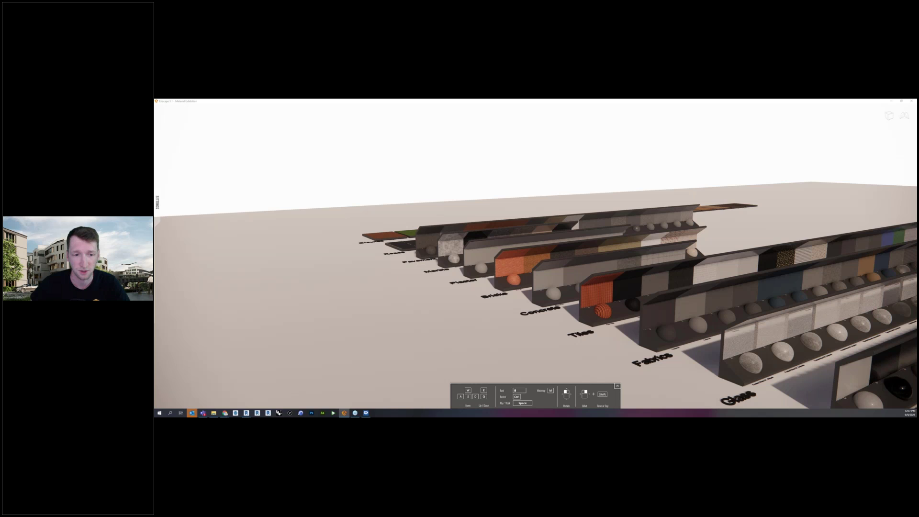
key("w")
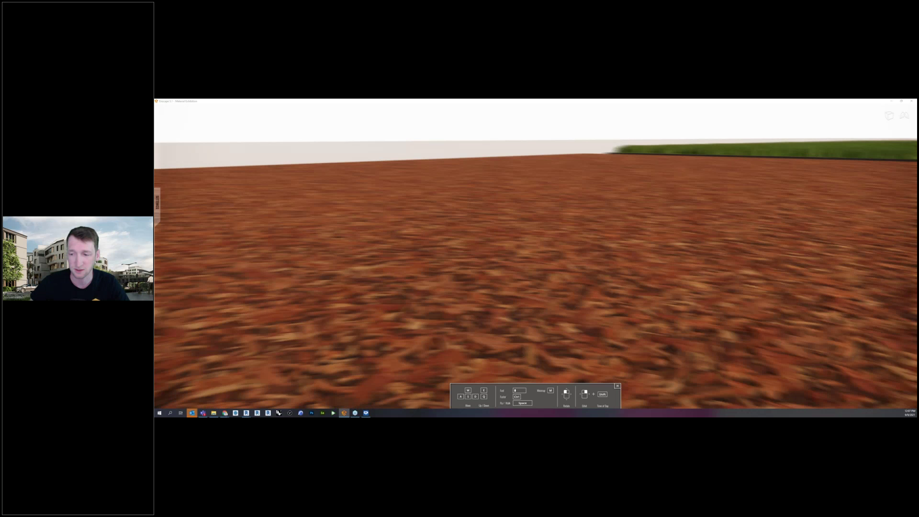
key("d")
key("d")
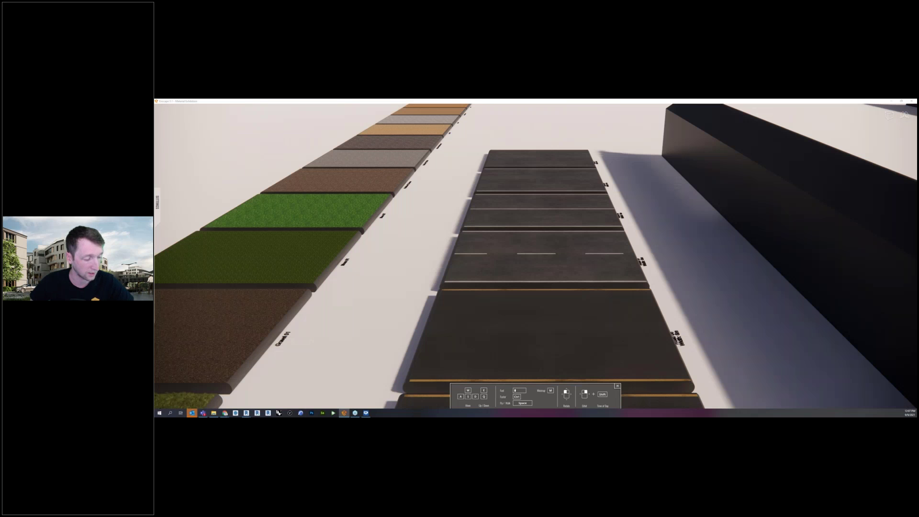
left_click_drag(536, 256, 593, 220)
left_click(911, 101)
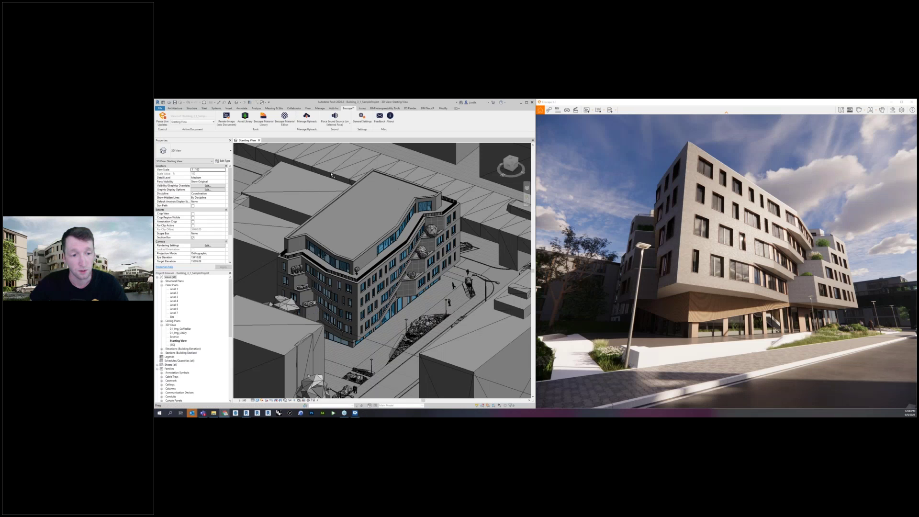
Step: Browse the Enscape Material Library, viewing the Favorites and the Bricks category
left_click(263, 120)
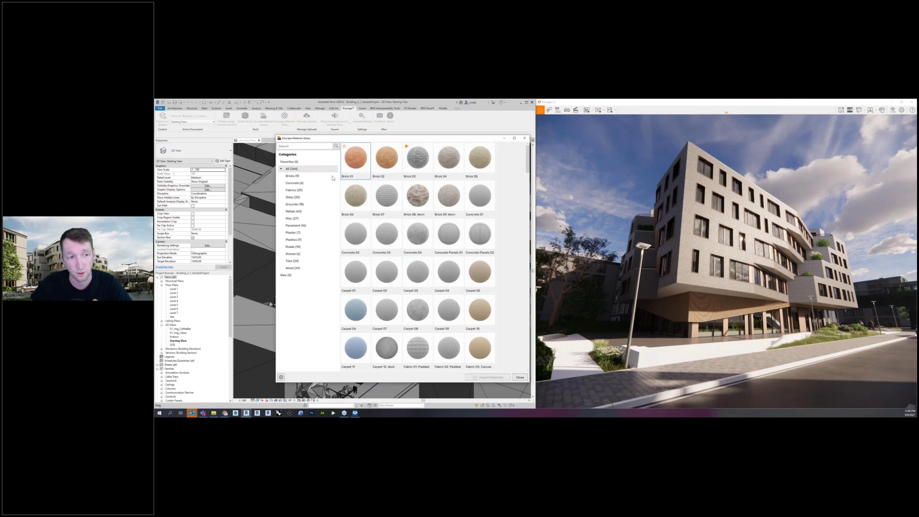
left_click(421, 162)
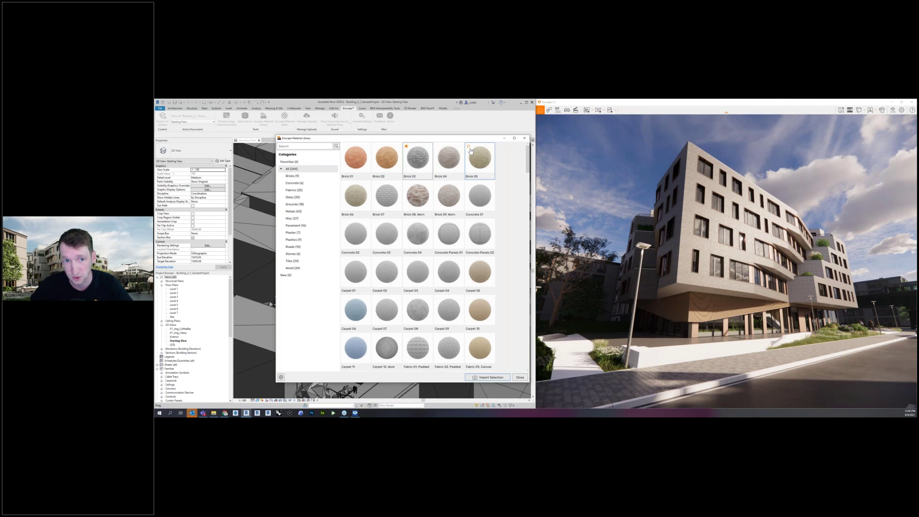
left_click(312, 163)
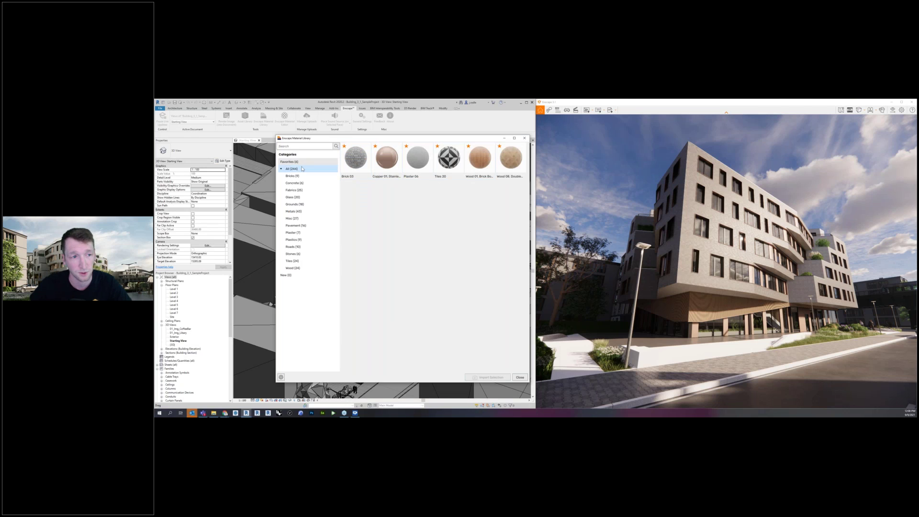
left_click(356, 164)
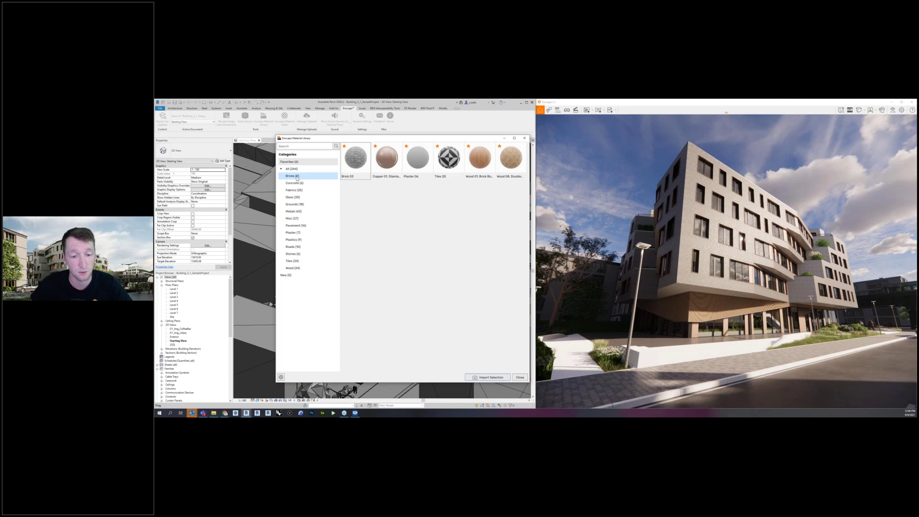
left_click(297, 177)
Step: Review the library's imported texture path settings, including the collaborative work note, and leave them unchanged
mouse_move(281, 378)
left_click(281, 377)
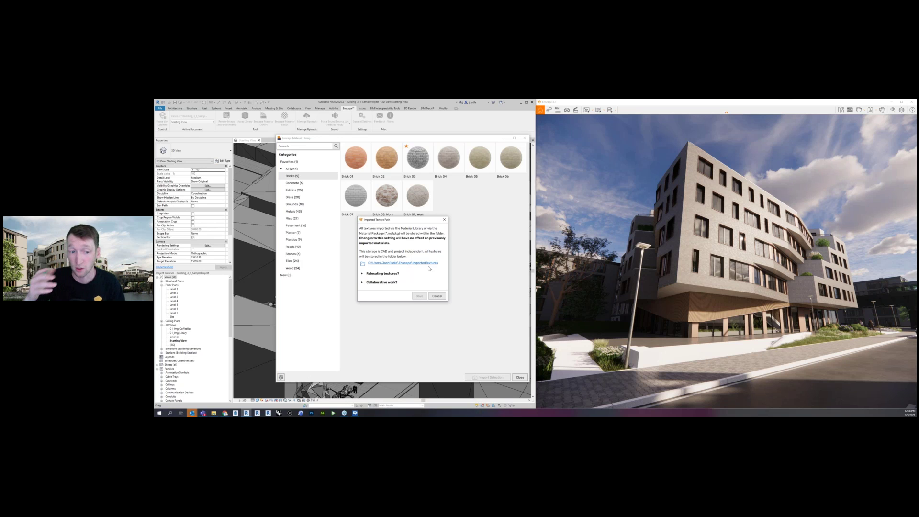
left_click(363, 283)
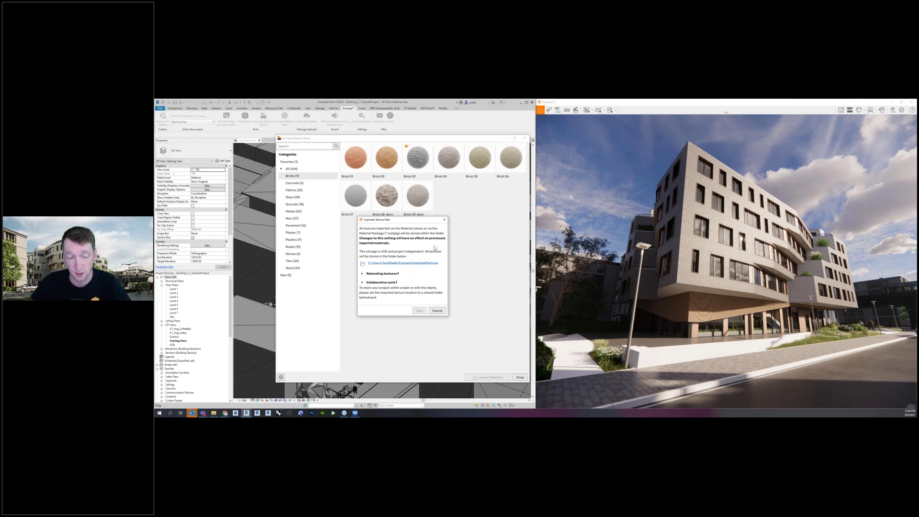
left_click(444, 220)
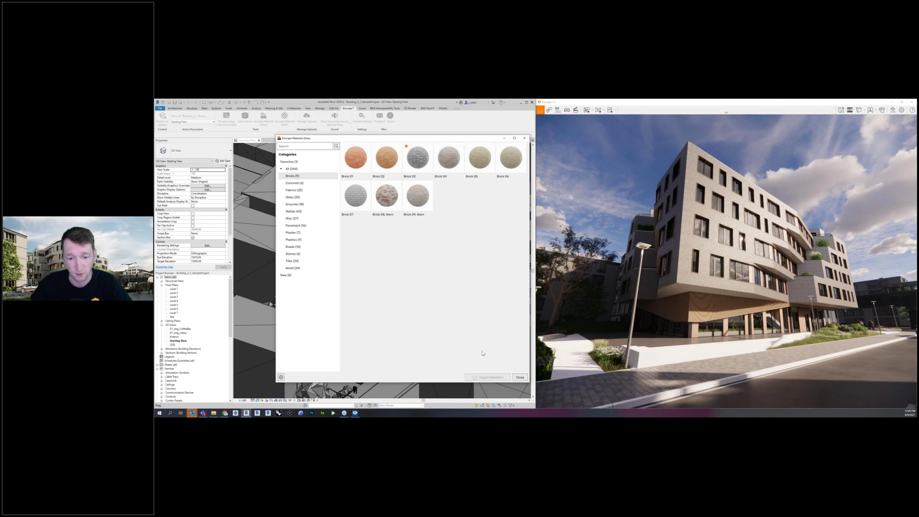
Step: Import the Brick 03 and Brick 08 Worn materials into the project and close the material library
left_click(415, 154)
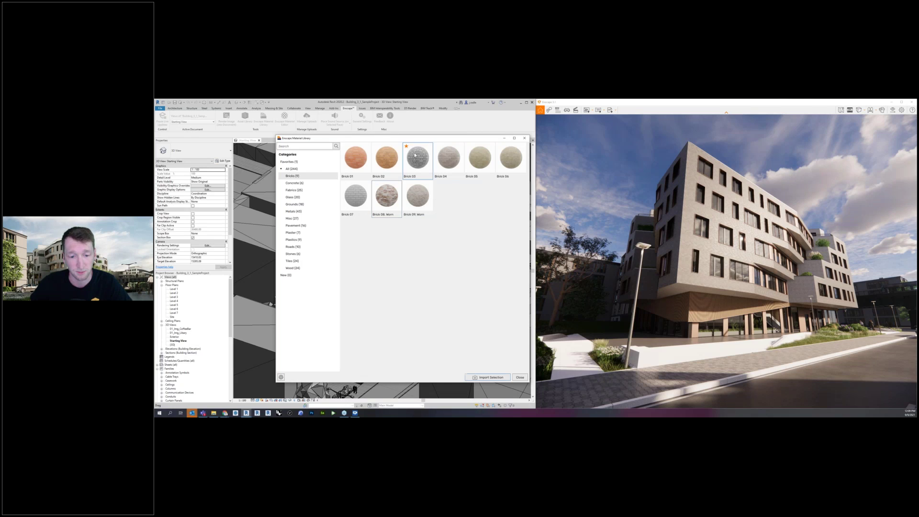
left_click(491, 377)
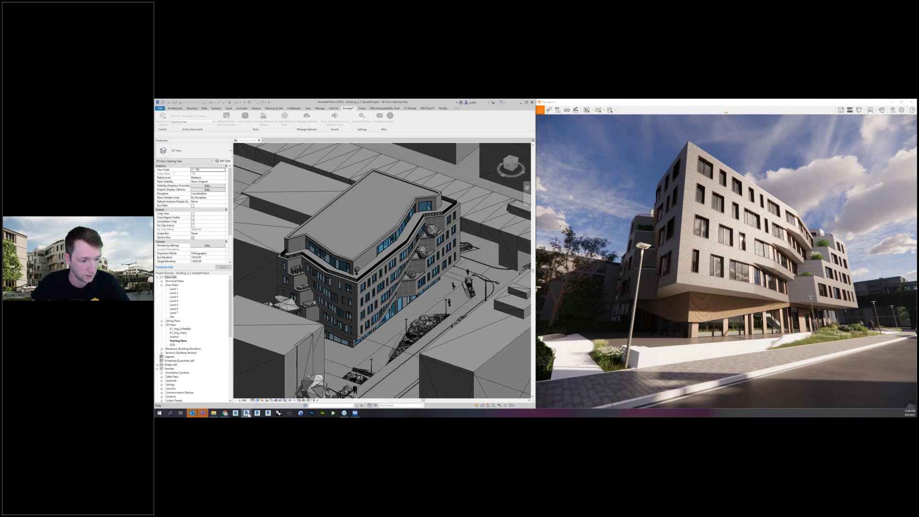
mouse_move(249, 415)
left_click(266, 390)
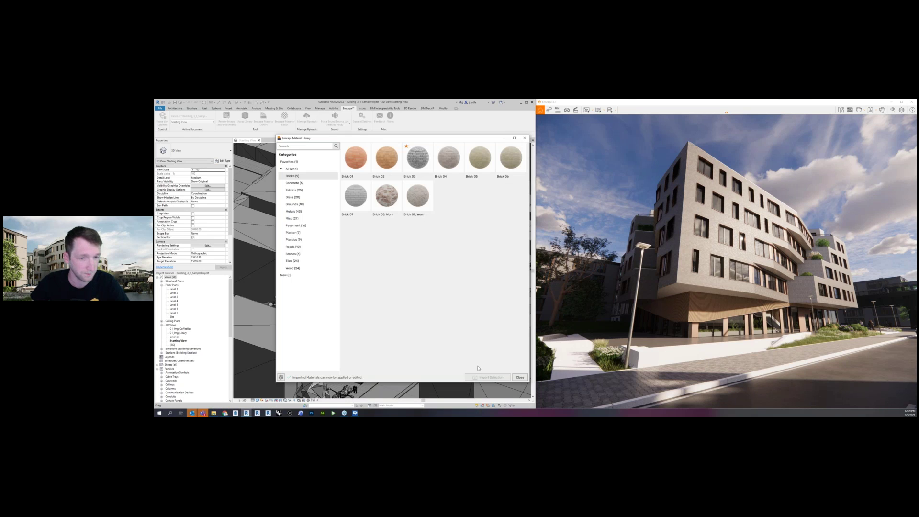
left_click(525, 138)
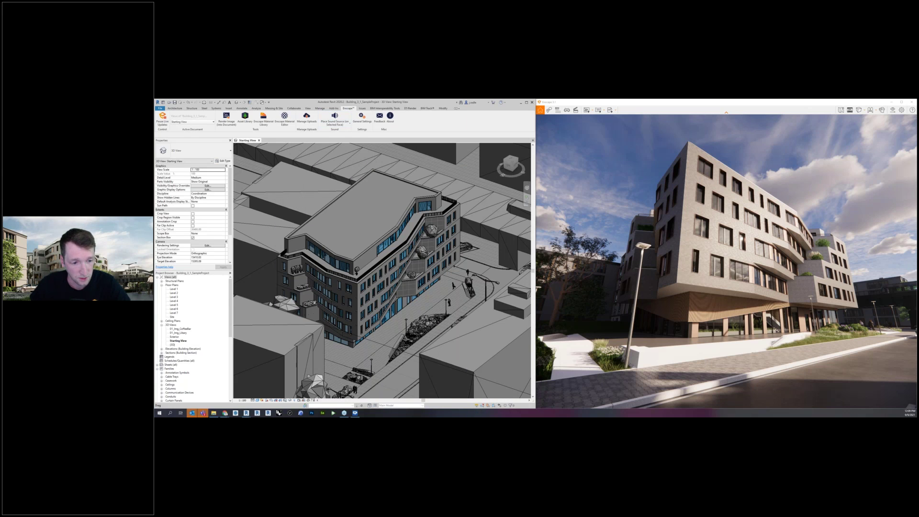
Step: Open the material selection for the Finish 1 layer in the facade brick wall type's structure
scroll(360, 318, "up", 3)
scroll(360, 317, "up", 3)
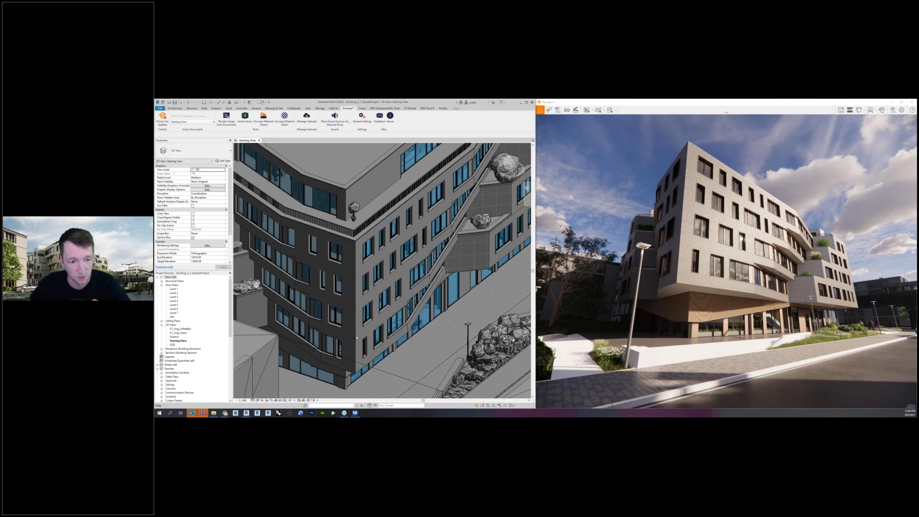
left_click(357, 337)
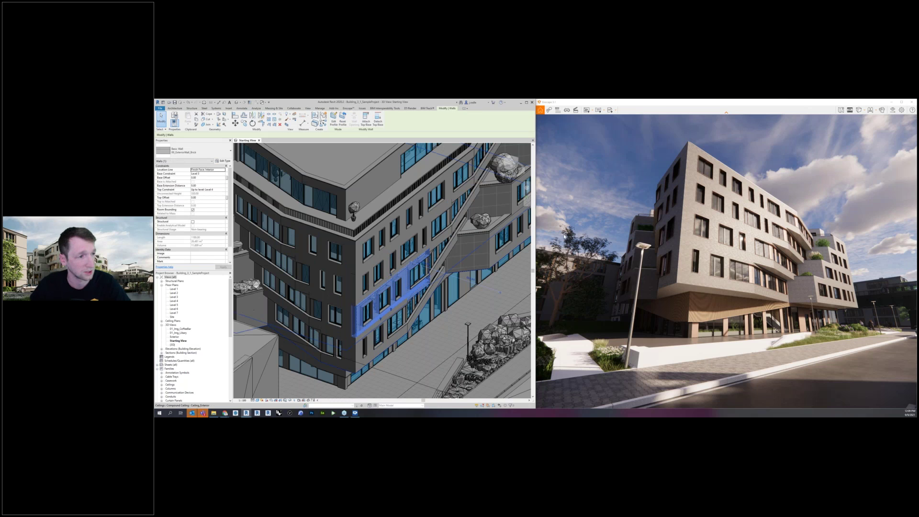
left_click(223, 161)
left_click(407, 211)
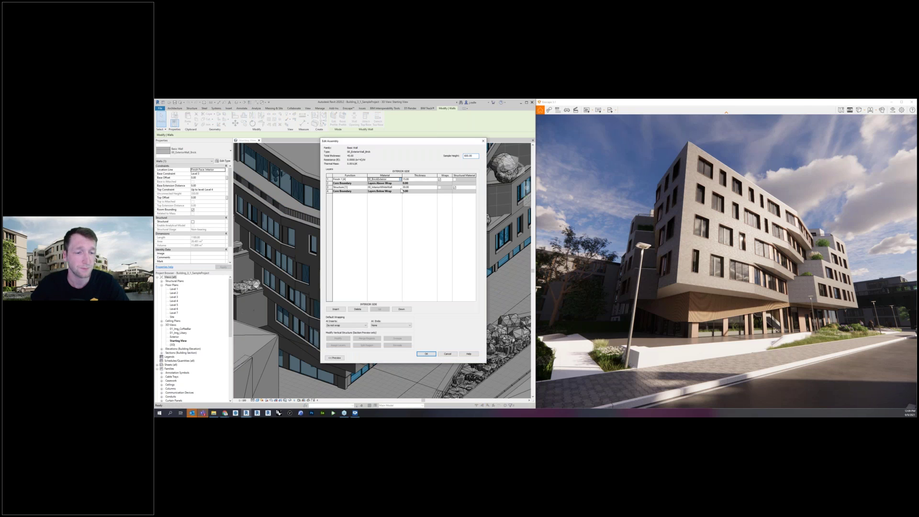
left_click(401, 179)
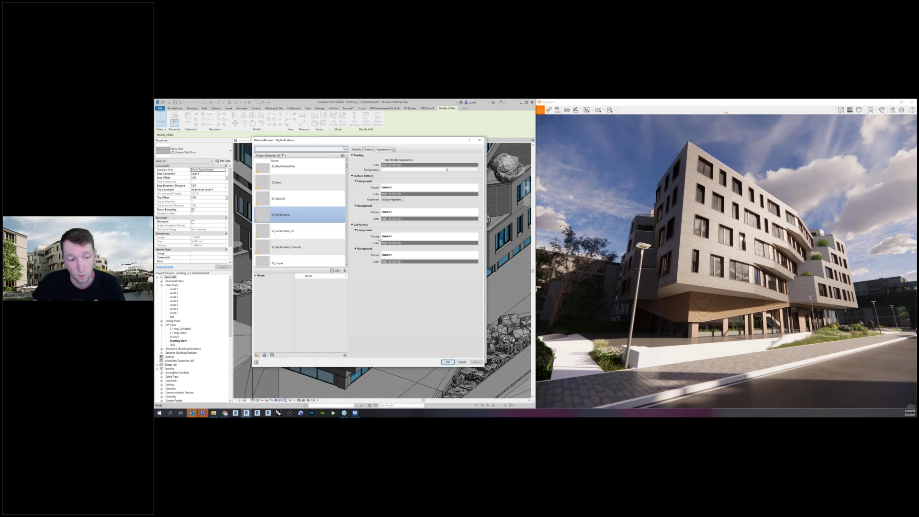
Step: Replace the 00_BrickExterior material's appearance asset with Brick 03 from the document assets and close the asset browser
left_click(273, 355)
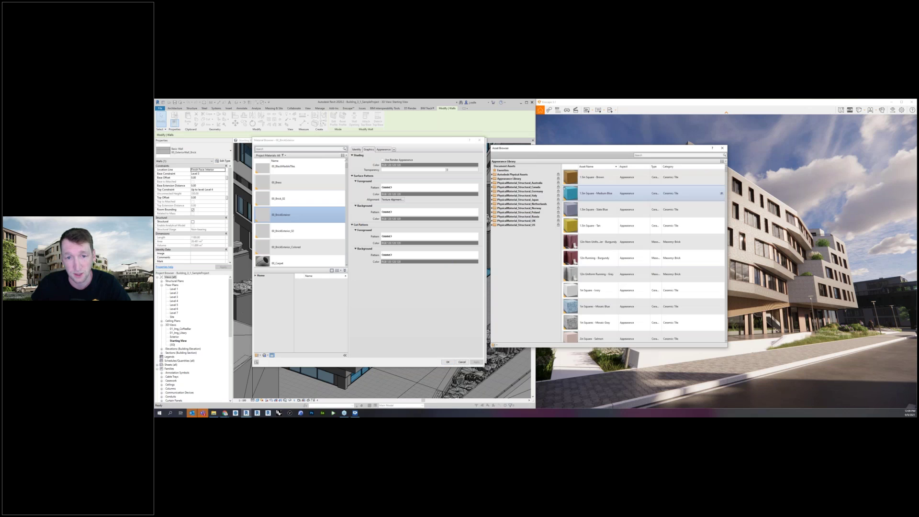
left_click(503, 167)
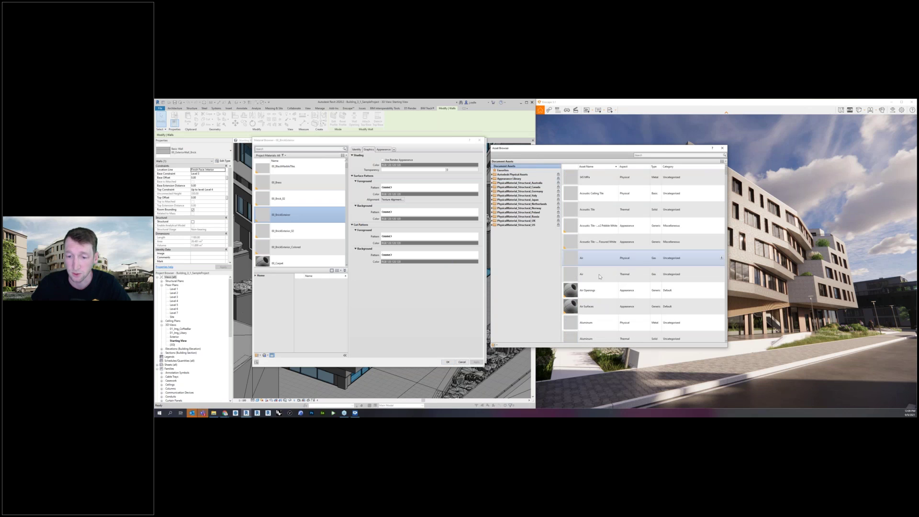
scroll(599, 276, "down", 5)
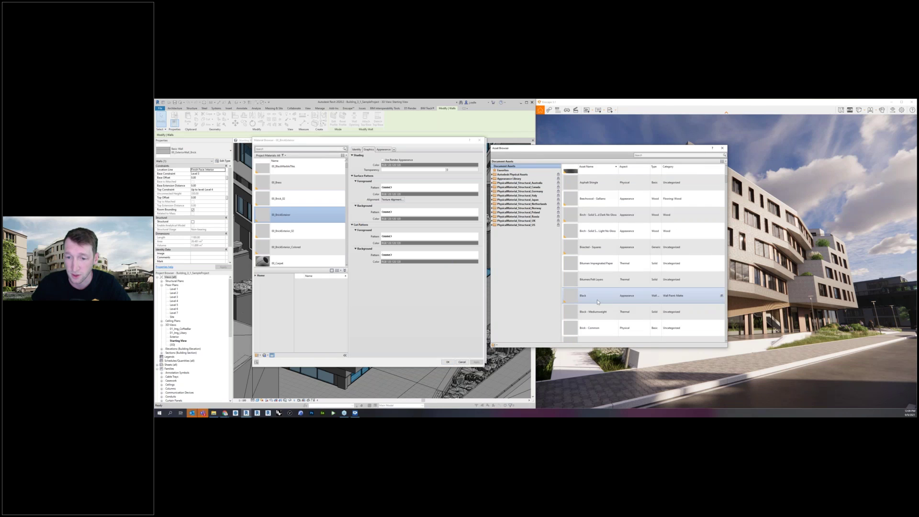
scroll(598, 293, "down", 3)
left_click(381, 150)
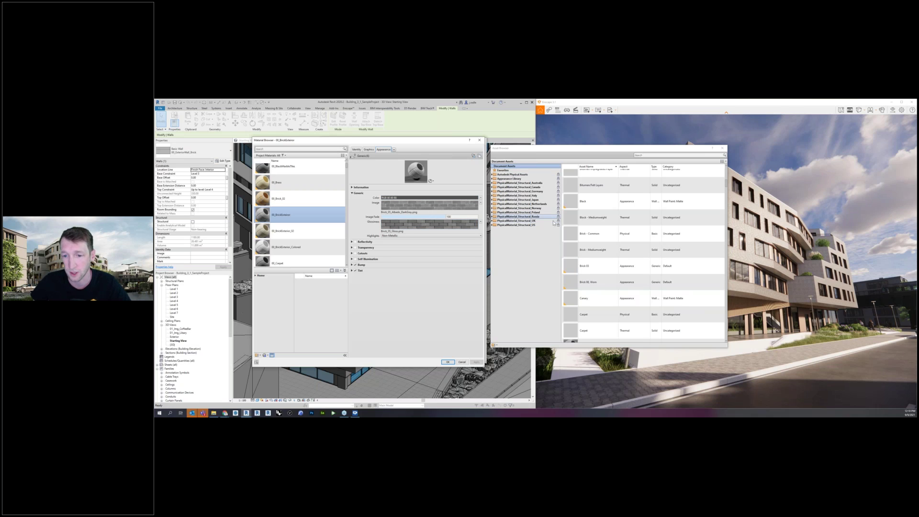
left_click(599, 267)
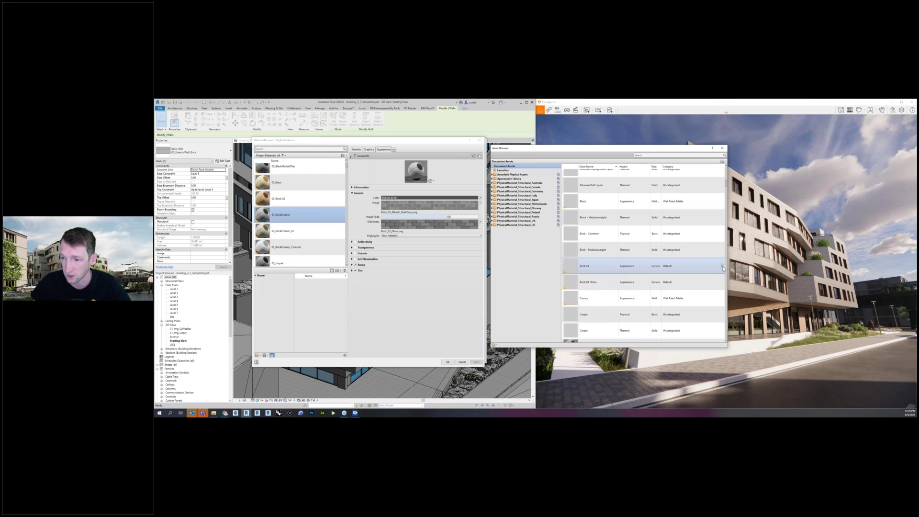
left_click(722, 267)
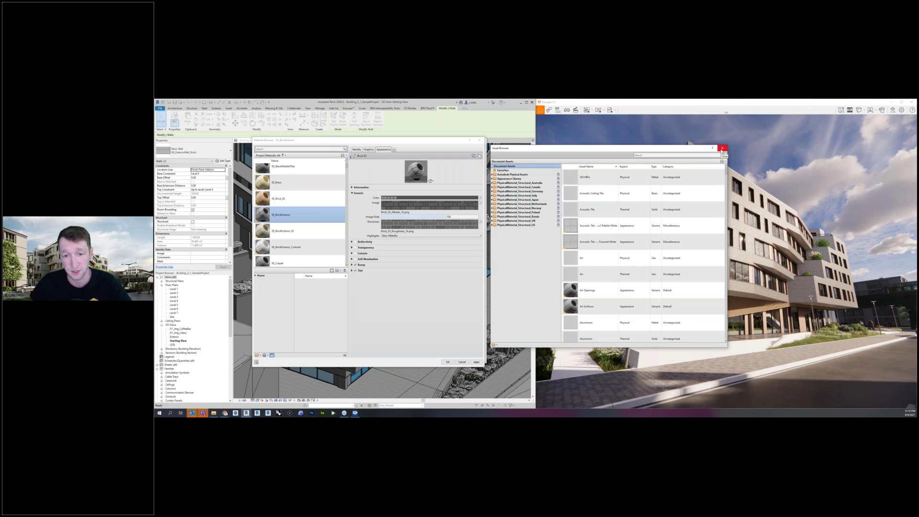
left_click(723, 149)
Step: Review the brick's Bump and Tint settings, apply the new appearance, inspect the rendered facade up close, and confirm the wall type changes
left_click(352, 266)
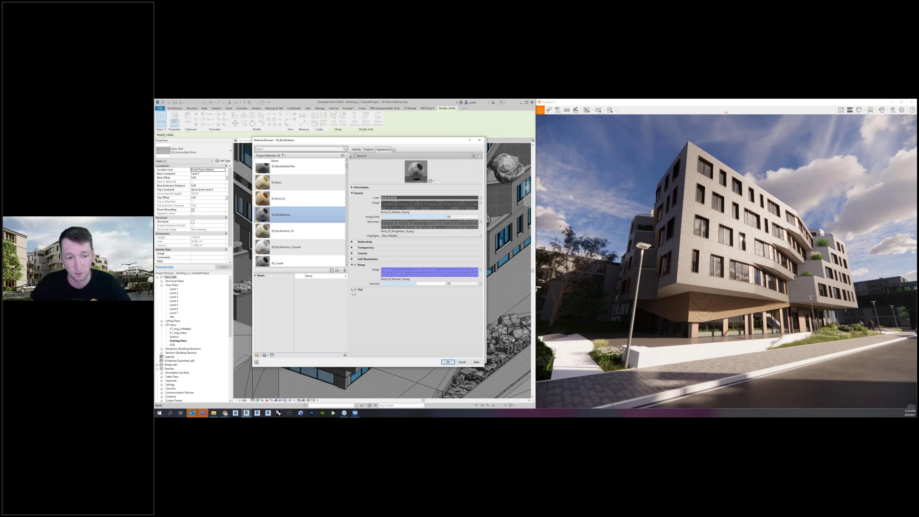
left_click(351, 290)
left_click(480, 364)
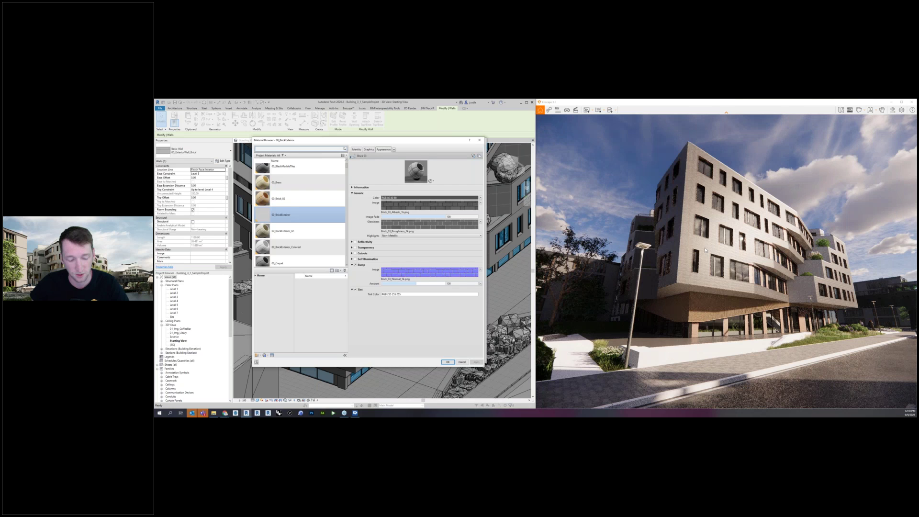
left_click_drag(705, 249, 759, 264)
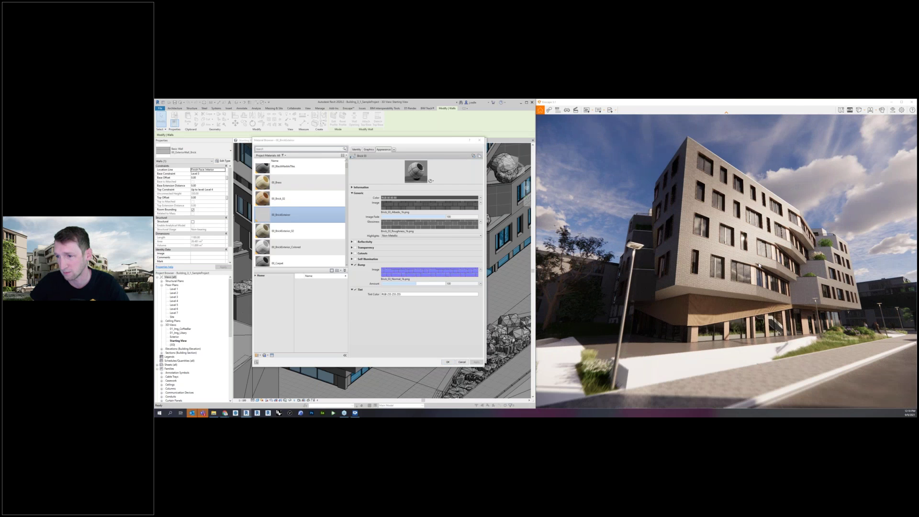
scroll(758, 265, "up", 5)
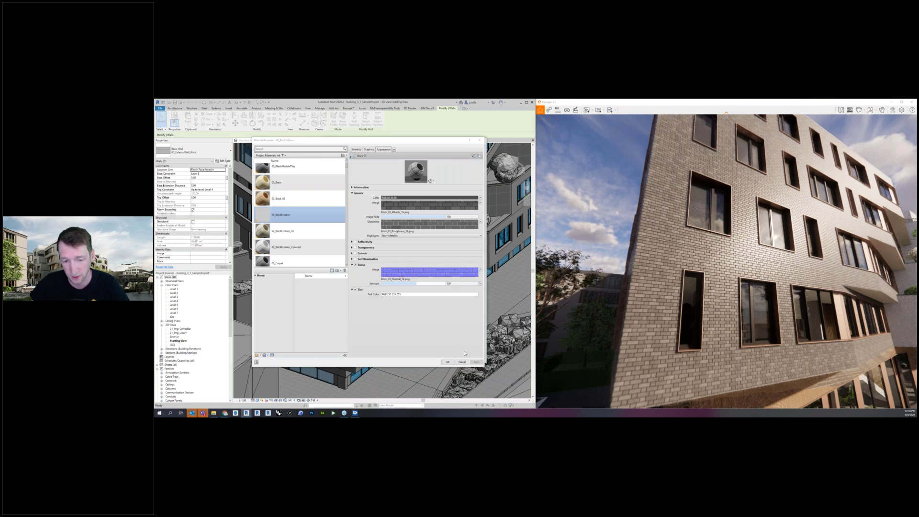
left_click(445, 362)
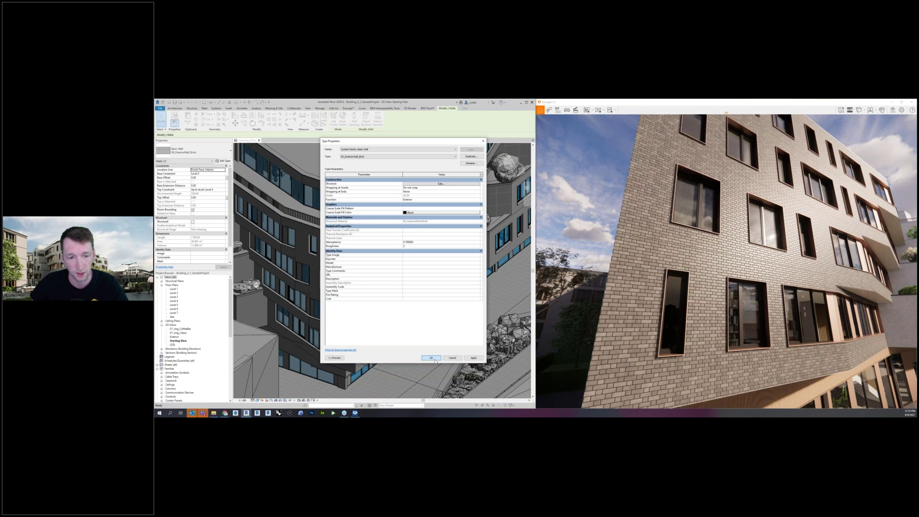
left_click(431, 358)
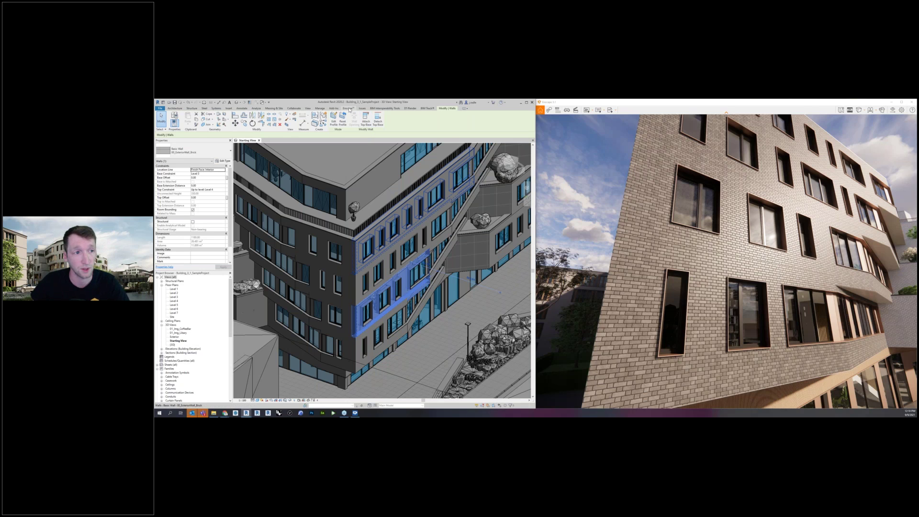
Step: Open the Enscape Material Editor beside the model and look through its material list for the facade brick
left_click(348, 109)
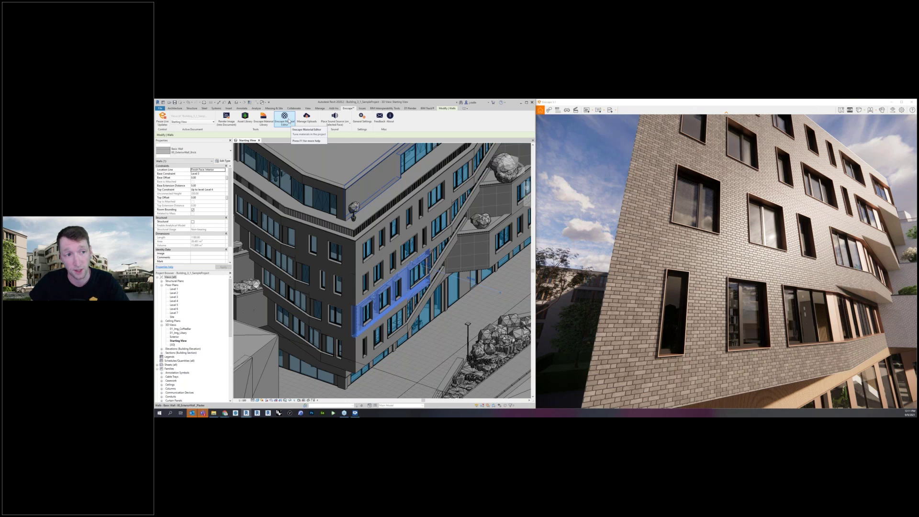
left_click(289, 122)
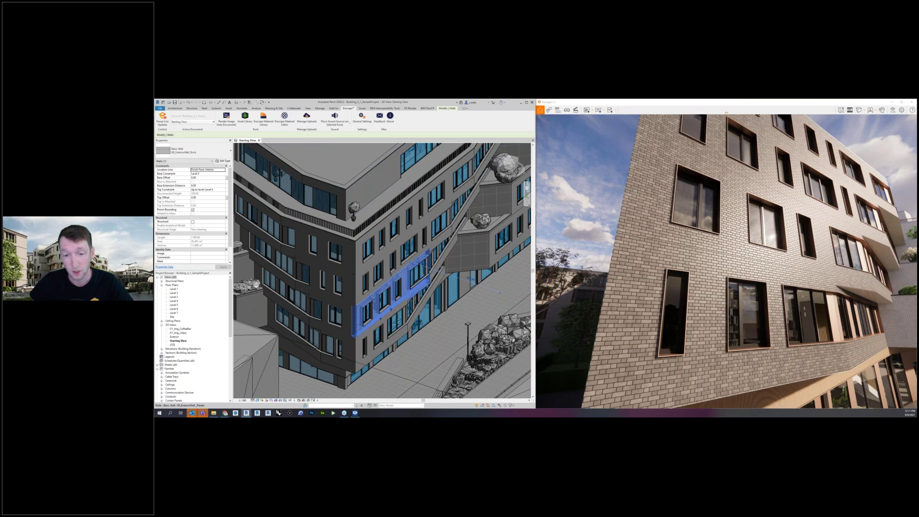
left_click_drag(640, 203, 502, 158)
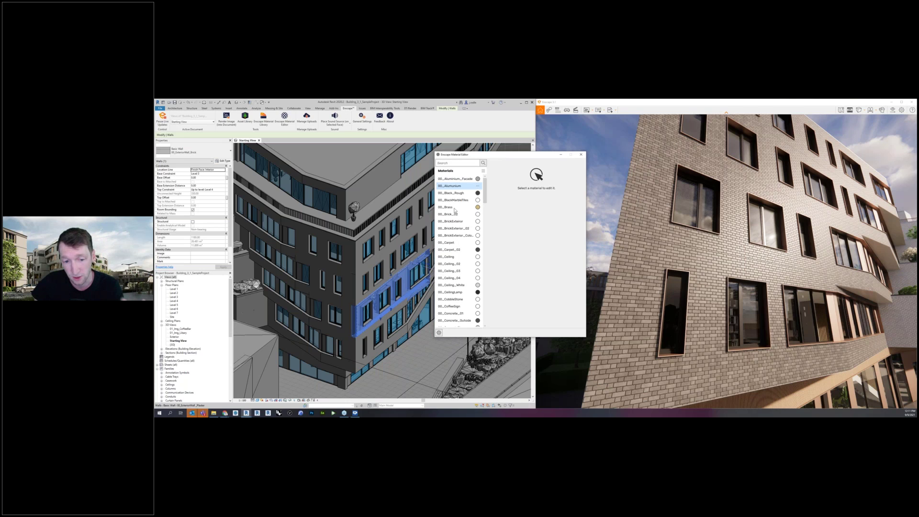
scroll(456, 243, "down", 1)
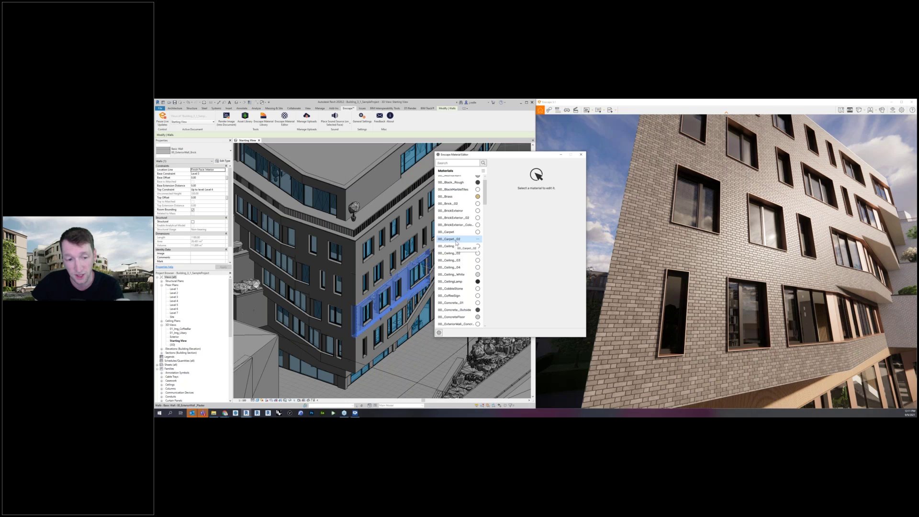
scroll(456, 243, "down", 1)
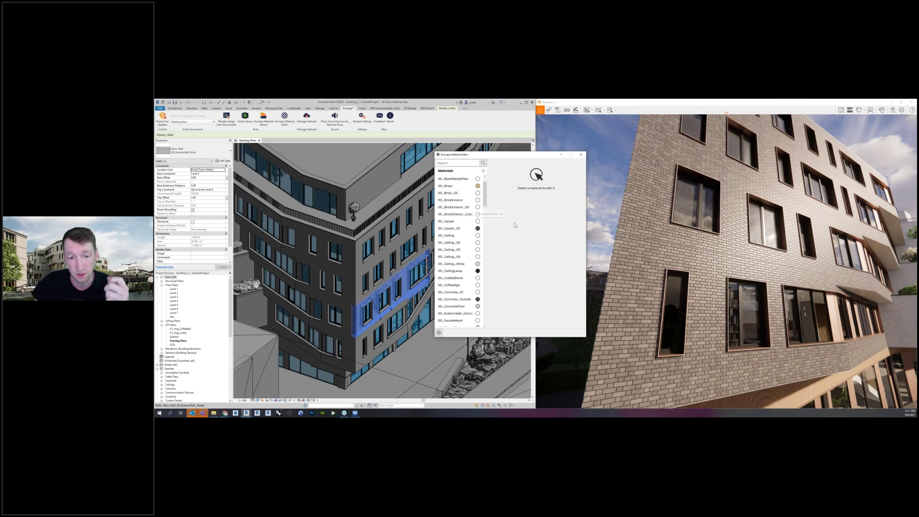
scroll(458, 288, "down", 3)
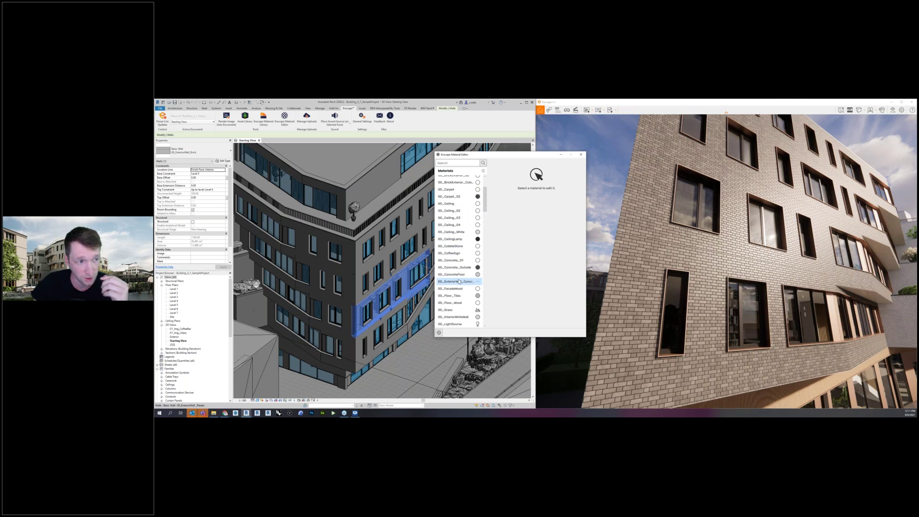
Step: Check which material the facade brick wall type's Finish 1 layer uses, and leave the wall structure without changes
left_click(224, 160)
left_click(440, 184)
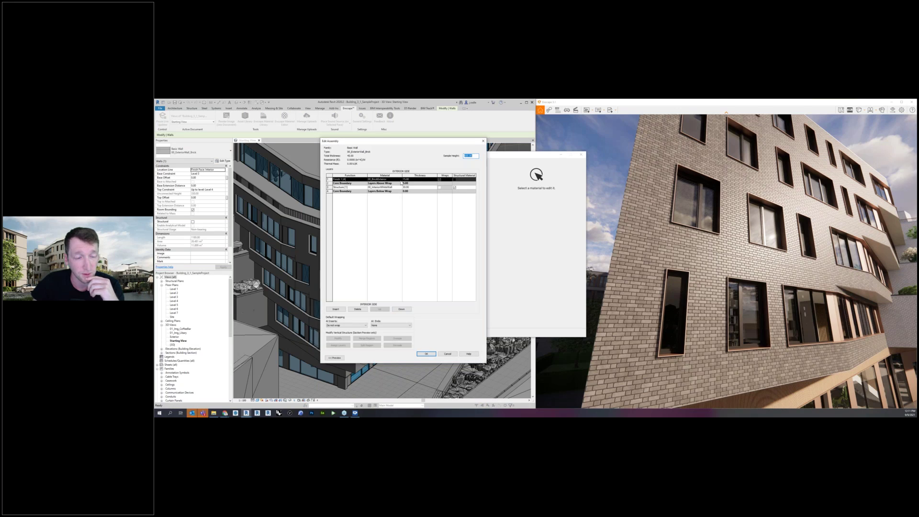
left_click(398, 179)
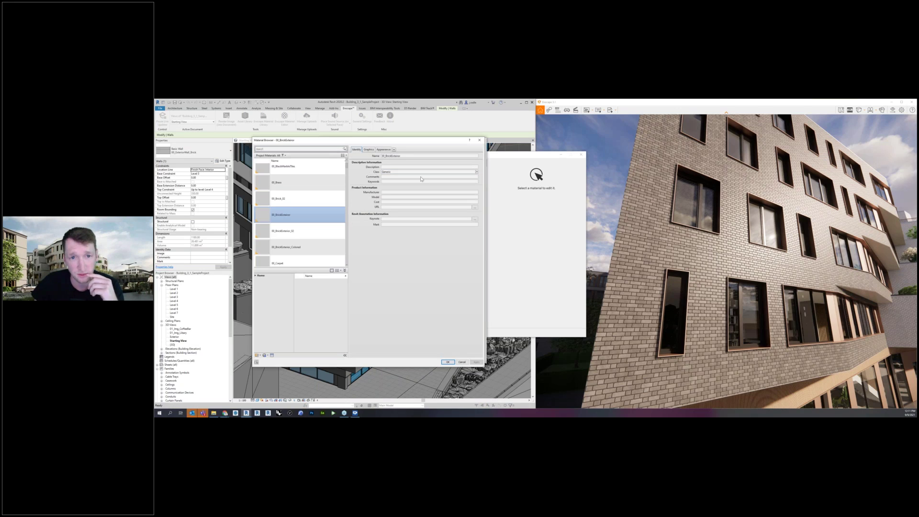
left_click(480, 140)
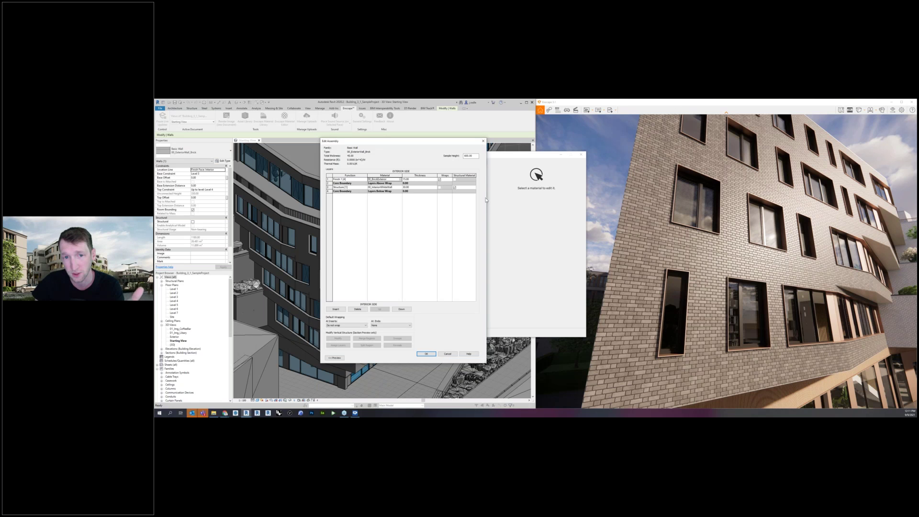
left_click(483, 141)
left_click(483, 141)
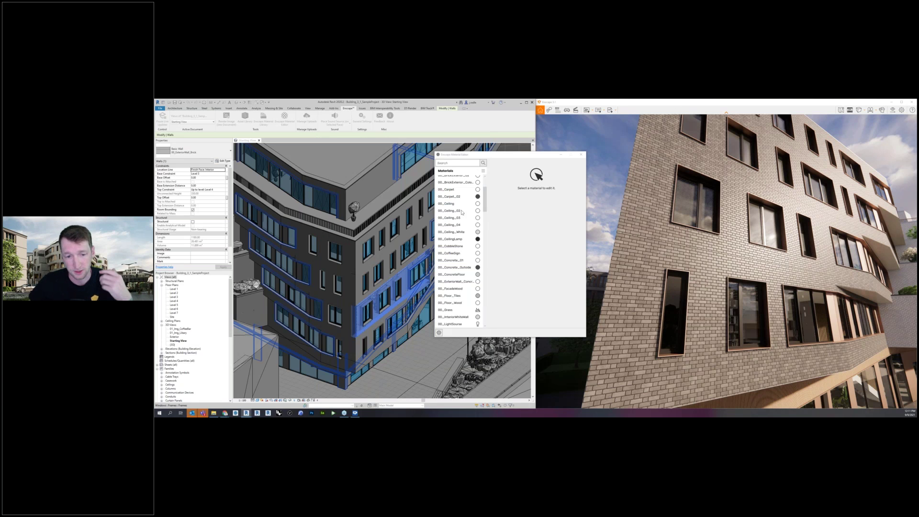
Step: Set the 00_BrickExterior material's height map amount to about 4.8 and its albedo tint color to dark red
scroll(458, 301, "down", 2)
scroll(458, 300, "up", 4)
scroll(449, 224, "up", 1)
left_click(449, 222)
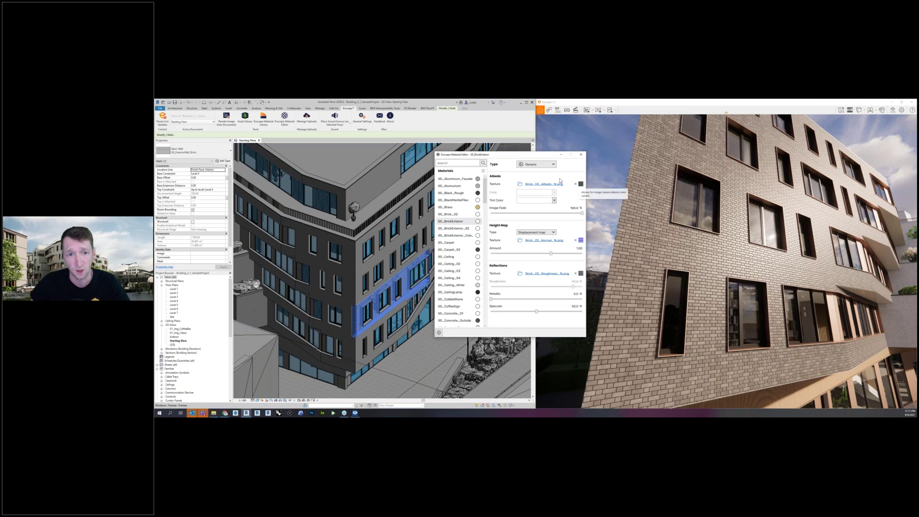
left_click_drag(544, 157, 474, 161)
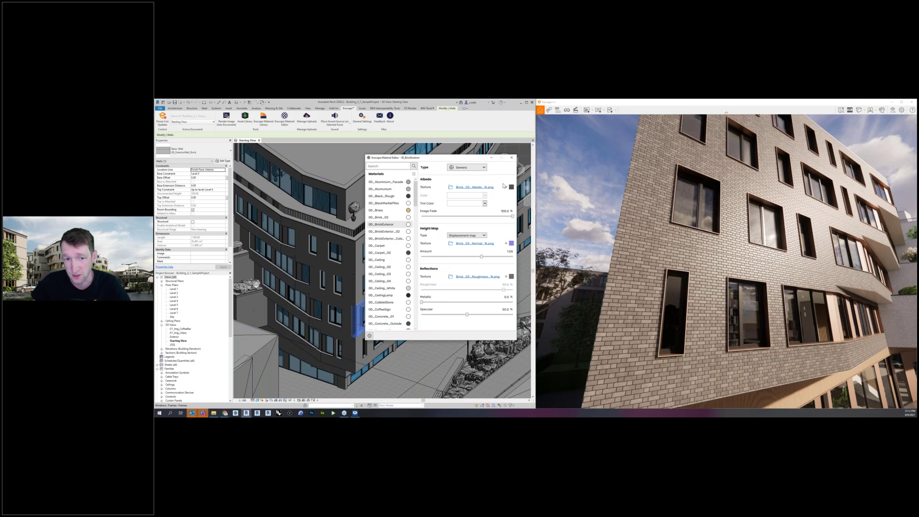
left_click(498, 257)
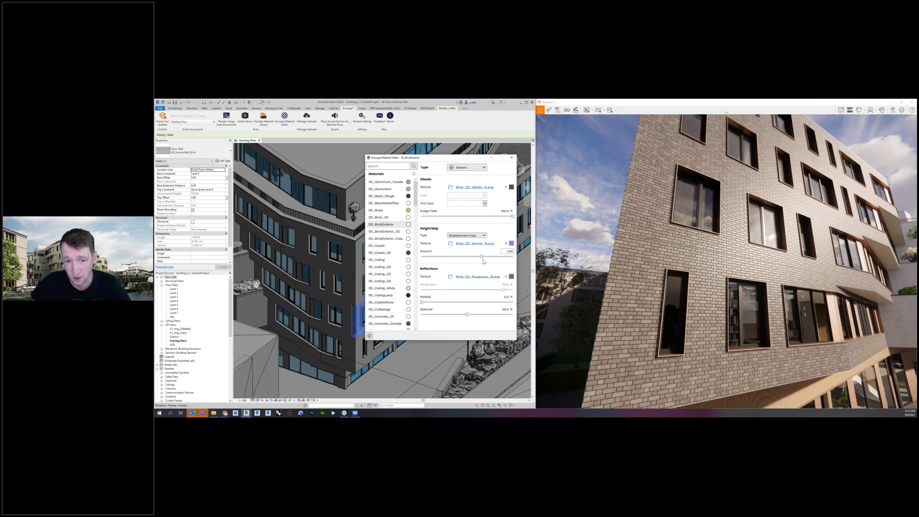
left_click(500, 257)
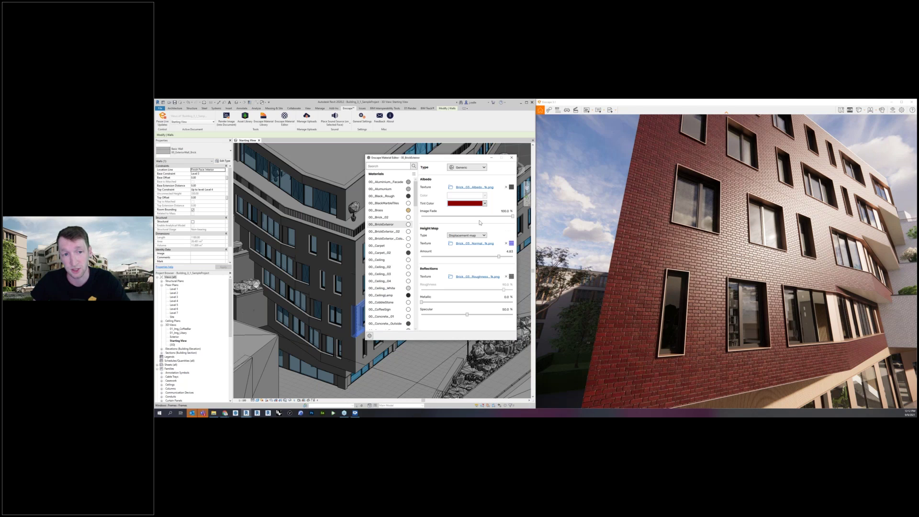
Step: Set the brick albedo texture's explicit transformation to a width of 2 and a height of 2
mouse_move(461, 236)
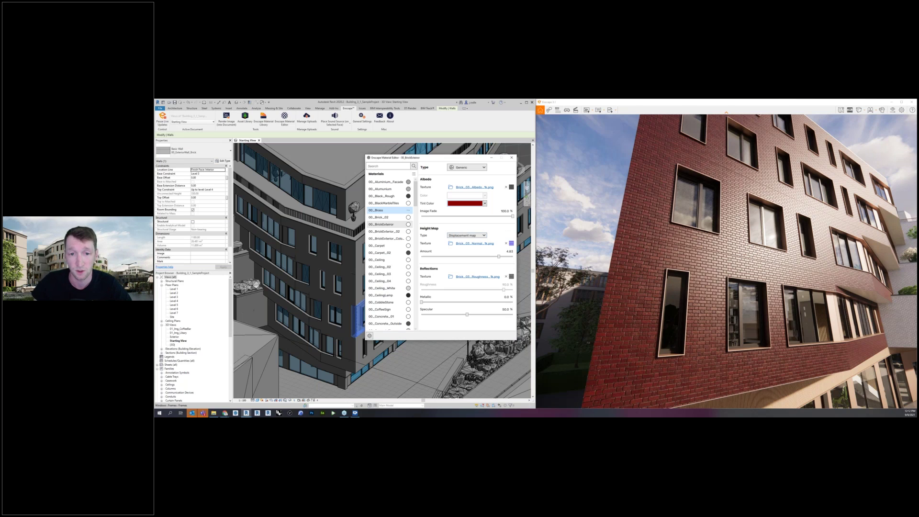
left_click(511, 186)
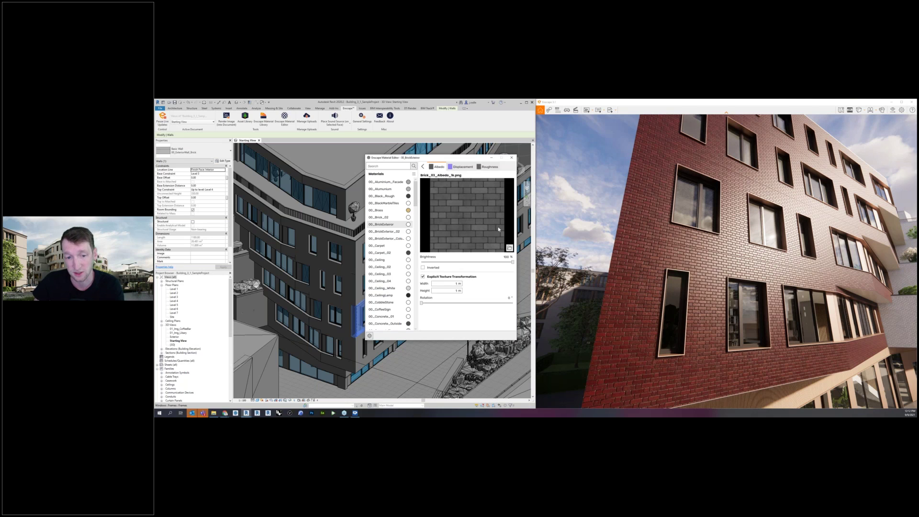
left_click(445, 283)
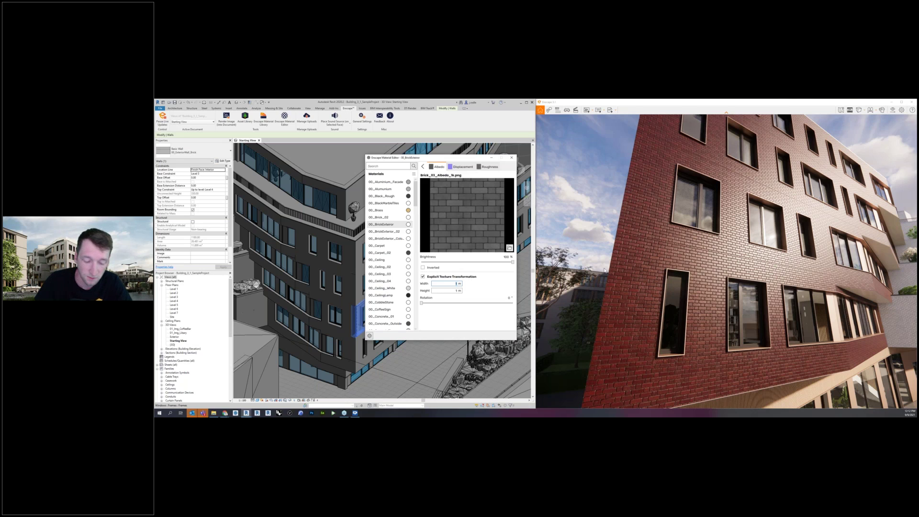
type("2")
key("Tab")
type("2")
key("Return")
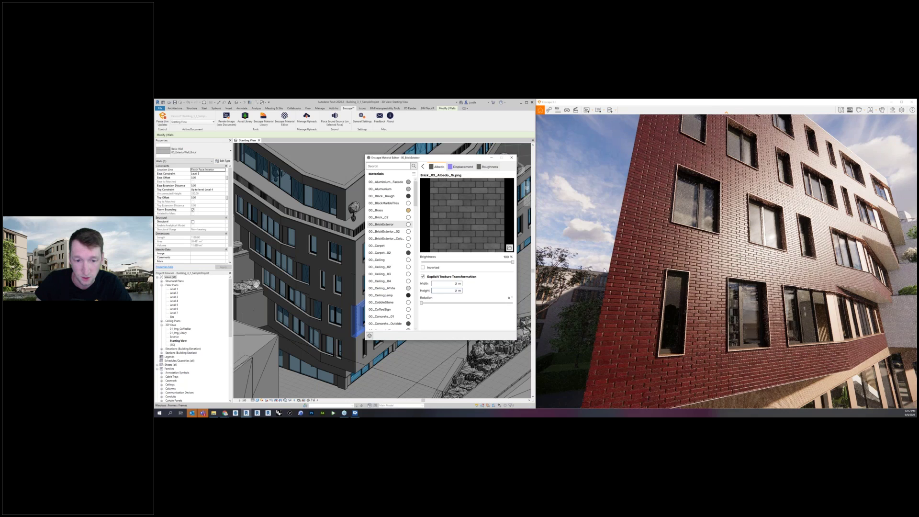
Step: Review the brick's displacement and roughness texture settings, return to the main material settings, and close the material editor
left_click(462, 166)
left_click(488, 167)
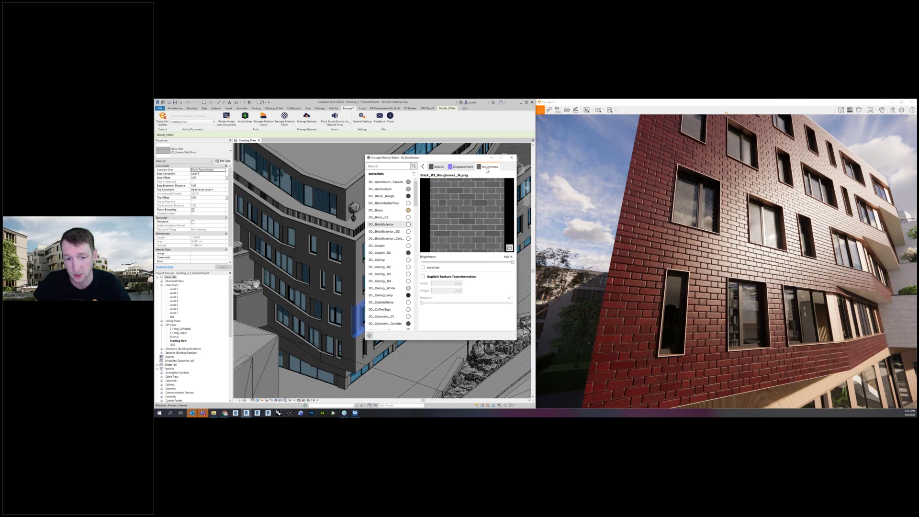
left_click(437, 167)
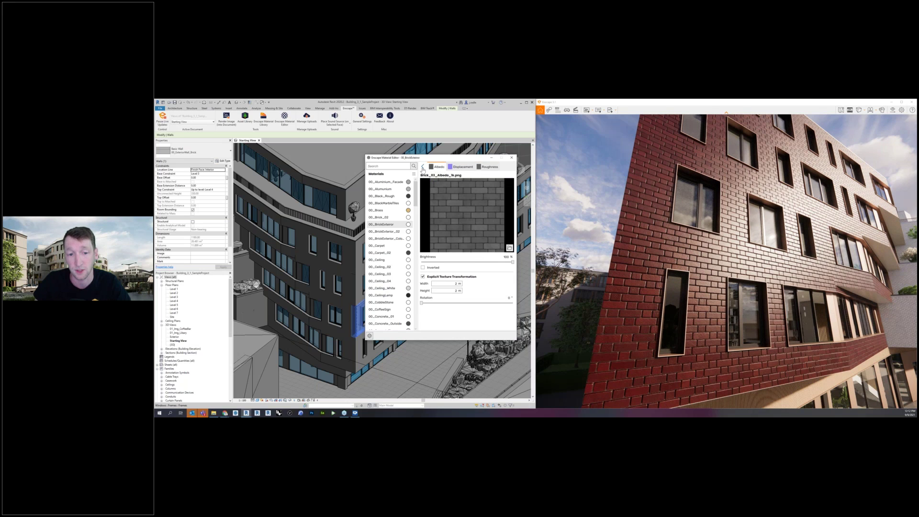
left_click(422, 167)
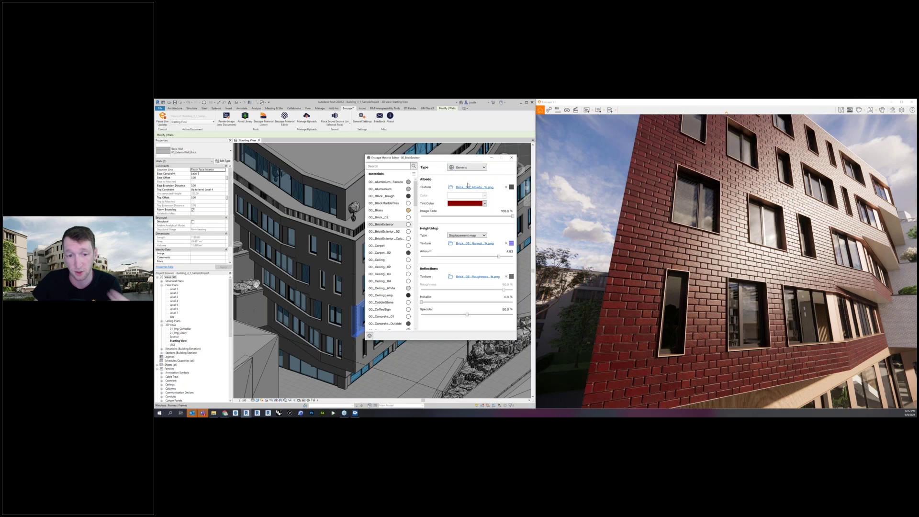
mouse_move(486, 195)
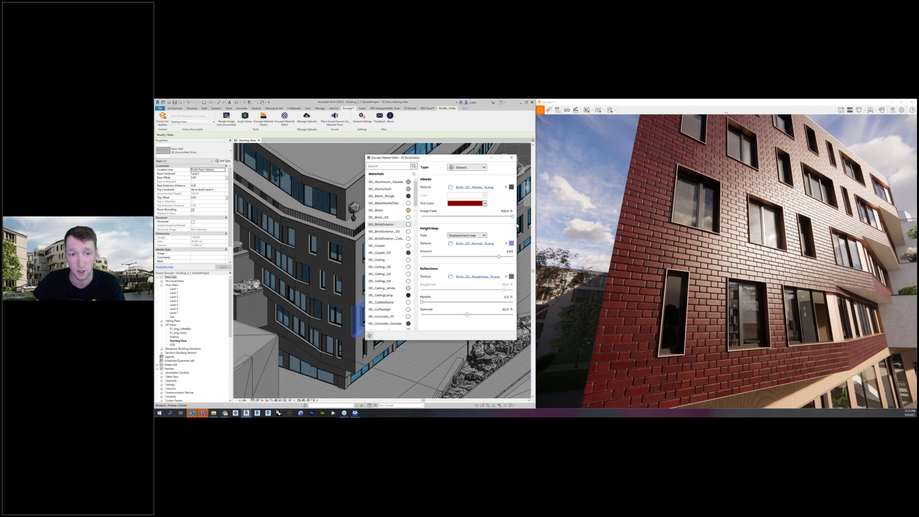
left_click(511, 159)
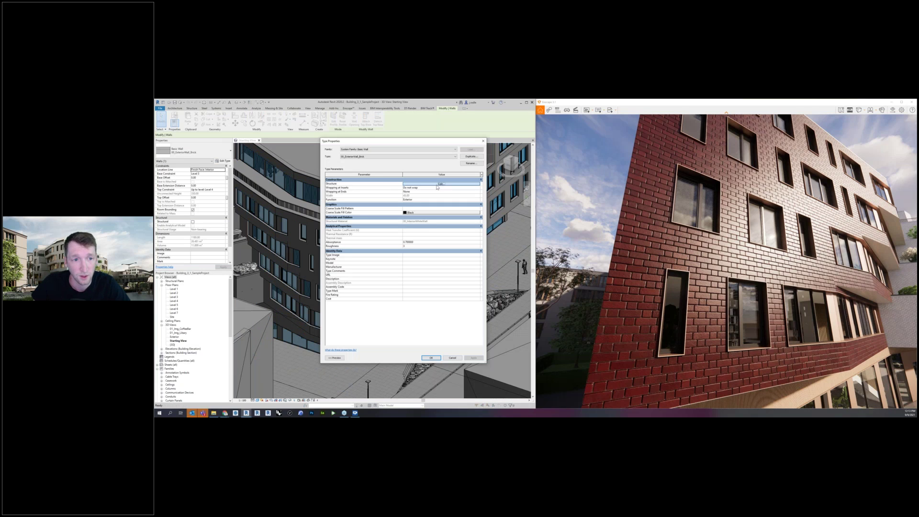
Step: Check the brick material's appearance asset and image texture size in the wall type's Finish 1 layer, and close all dialogs without edits
left_click(438, 184)
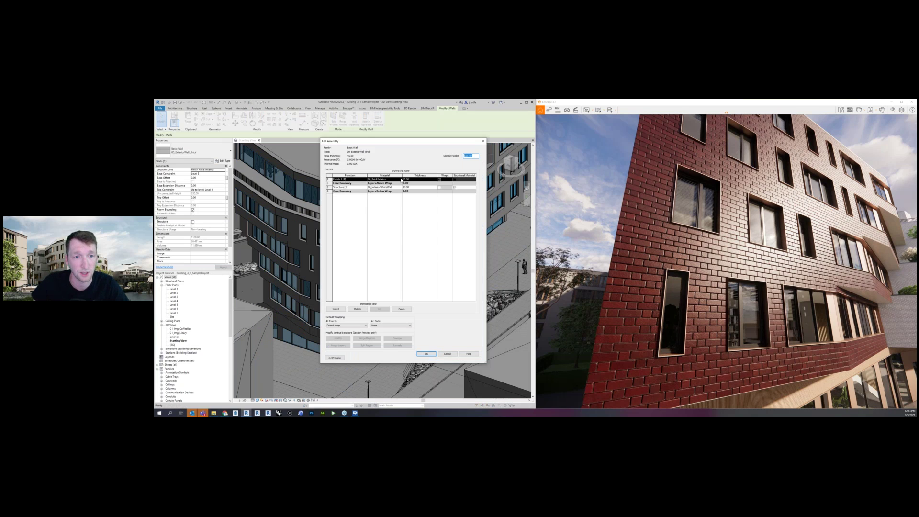
left_click(401, 179)
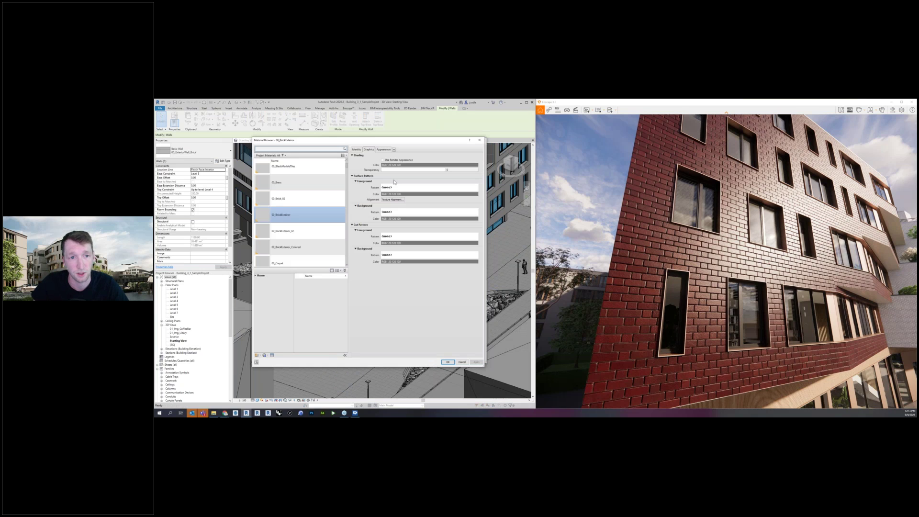
left_click(383, 150)
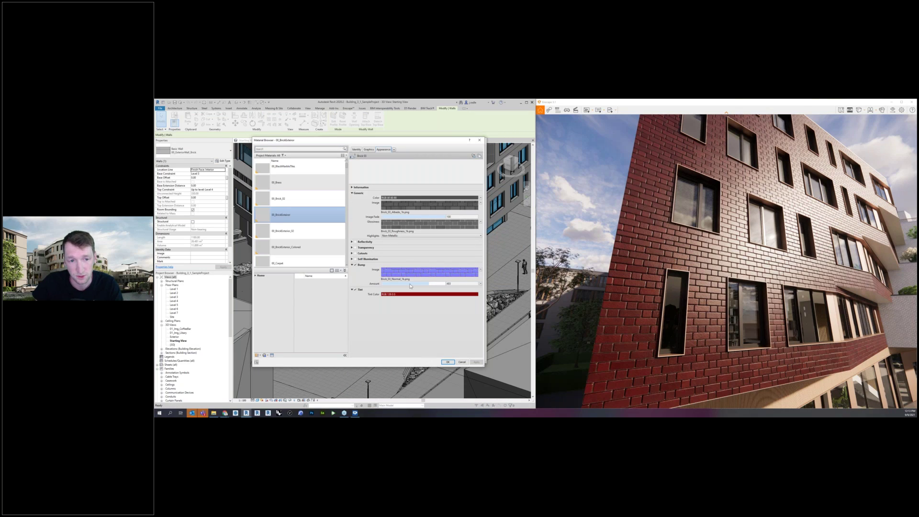
left_click(423, 206)
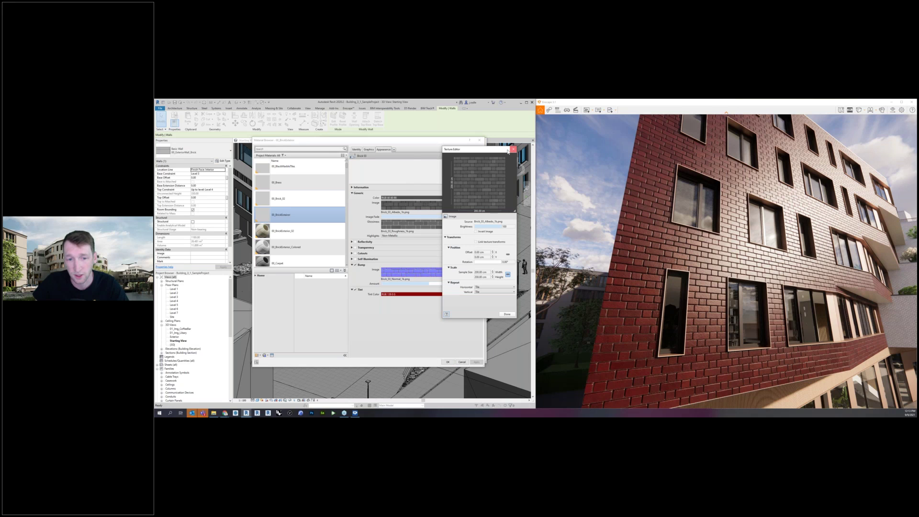
left_click(512, 150)
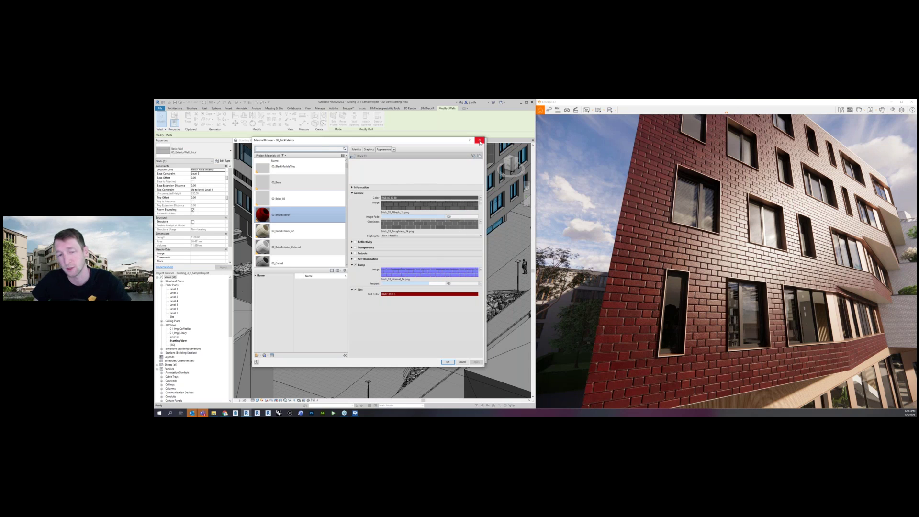
left_click(480, 141)
left_click(483, 142)
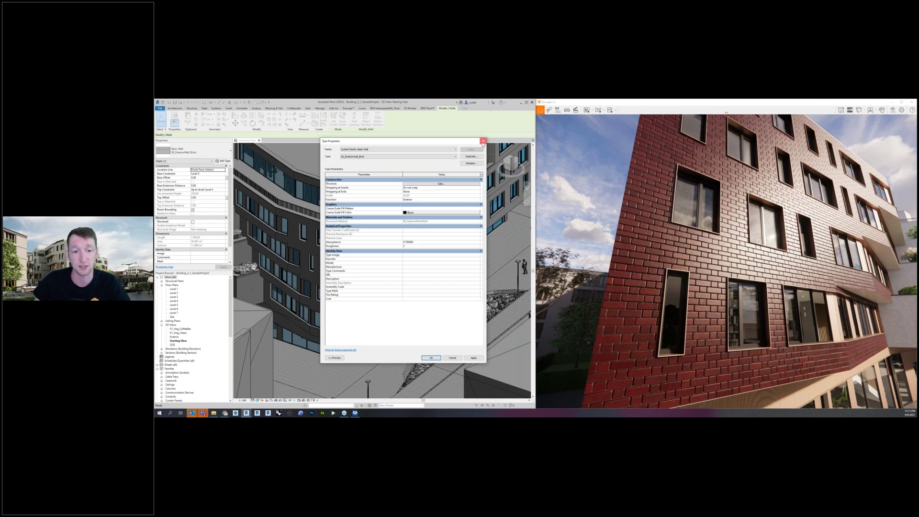
left_click(483, 142)
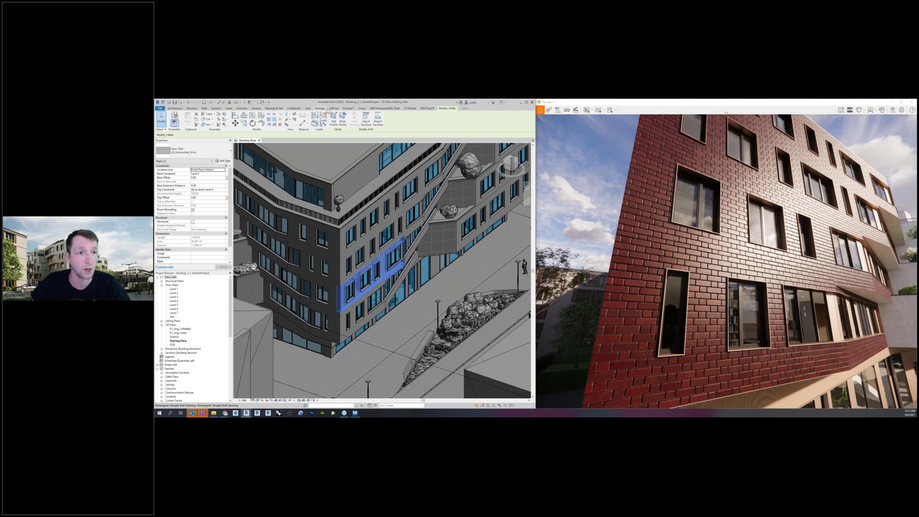
Step: Open the 00_Grass material in the Enscape Material Editor and bring the grass-covered roof up close in the rendered view
left_click(320, 108)
left_click(349, 109)
left_click(283, 118)
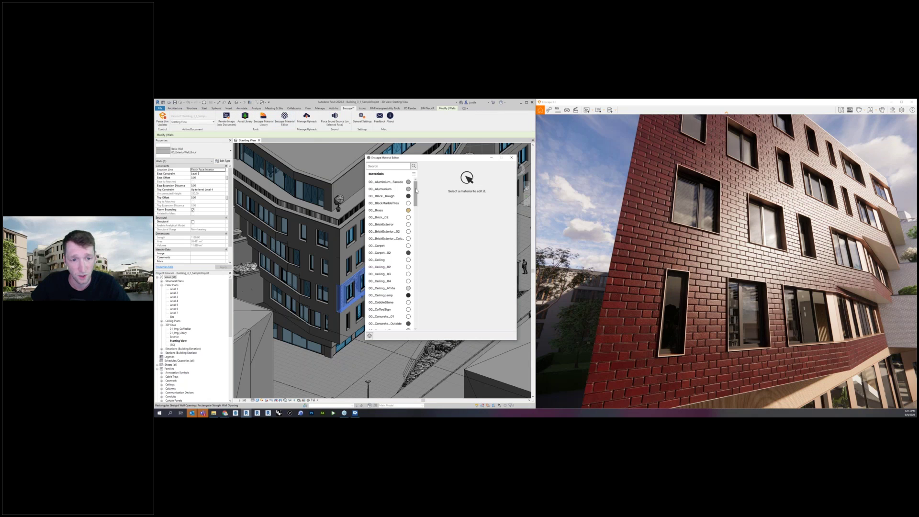
scroll(417, 196, "down", 5)
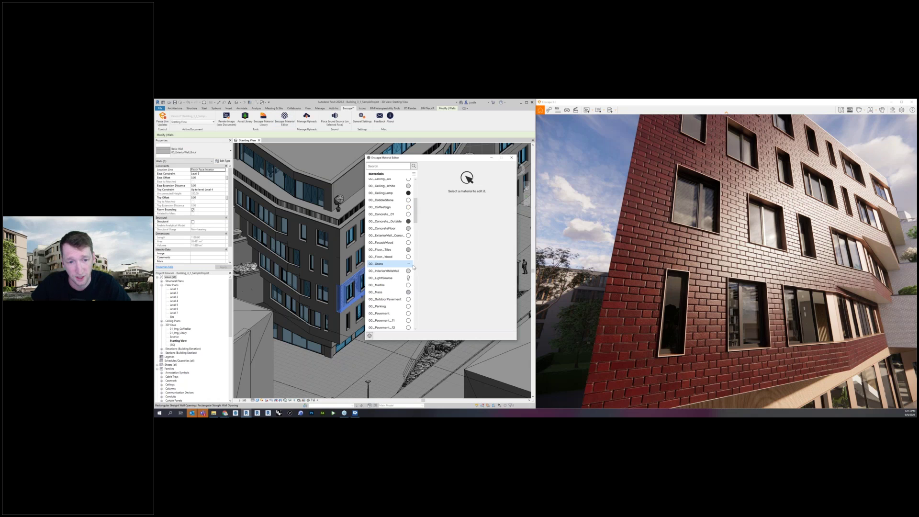
left_click(412, 265)
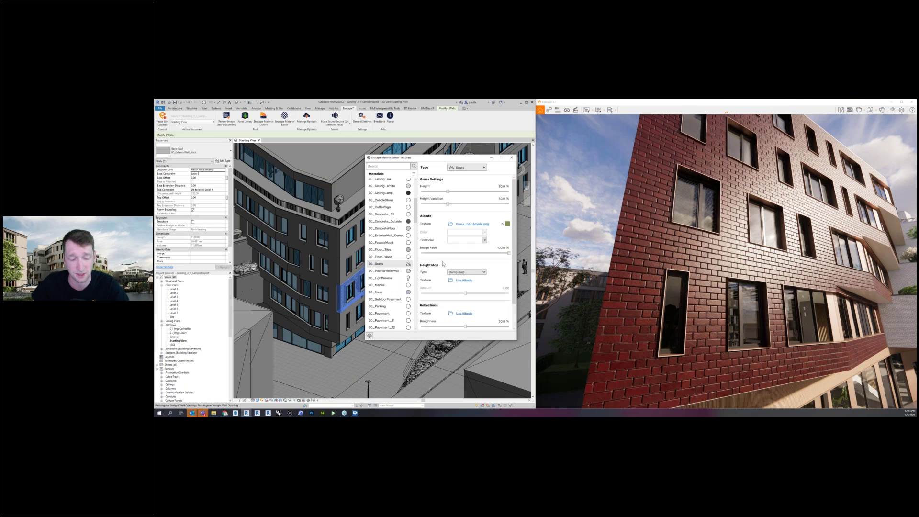
left_click_drag(866, 371, 865, 388)
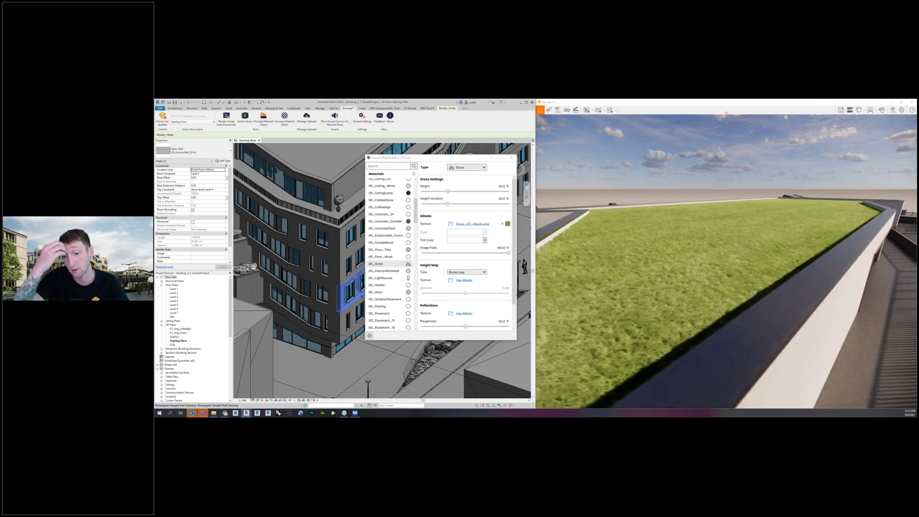
key("w")
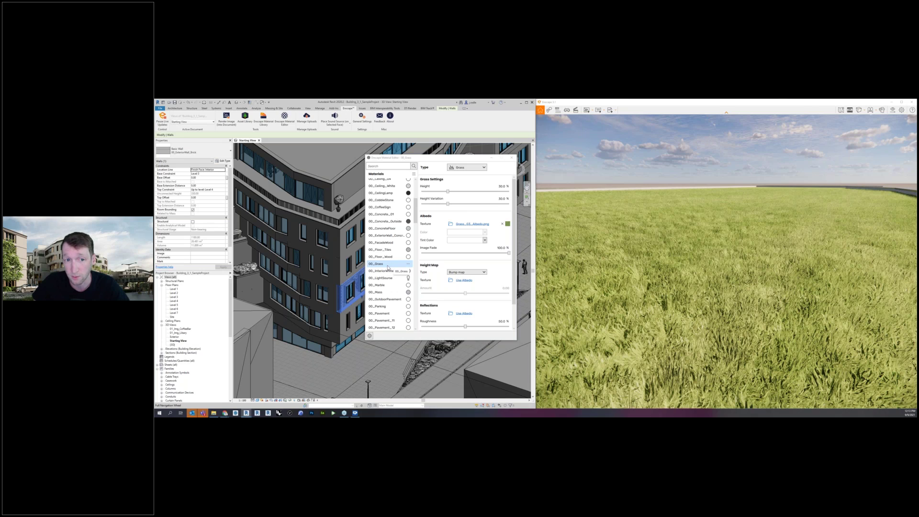
Step: Review the available material types, and raise the grass height to about 74% and its height variation to about 71%
left_click(467, 167)
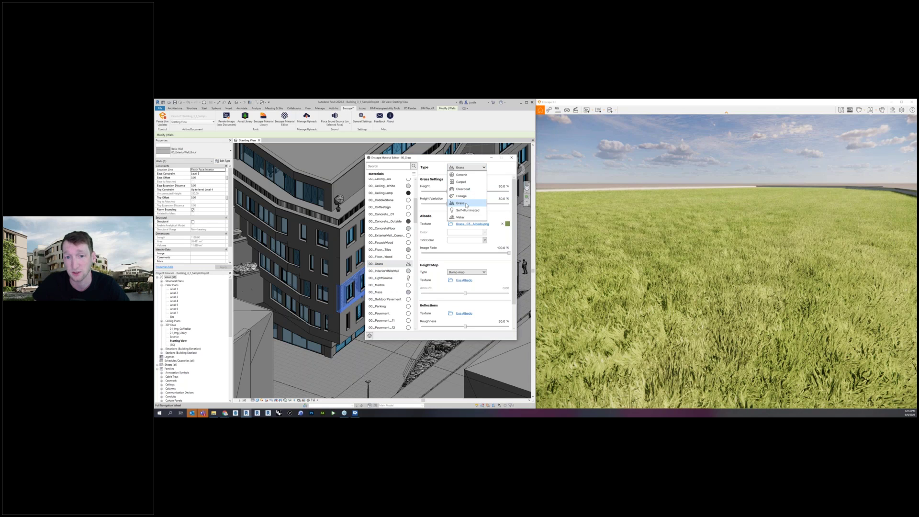
left_click(477, 159)
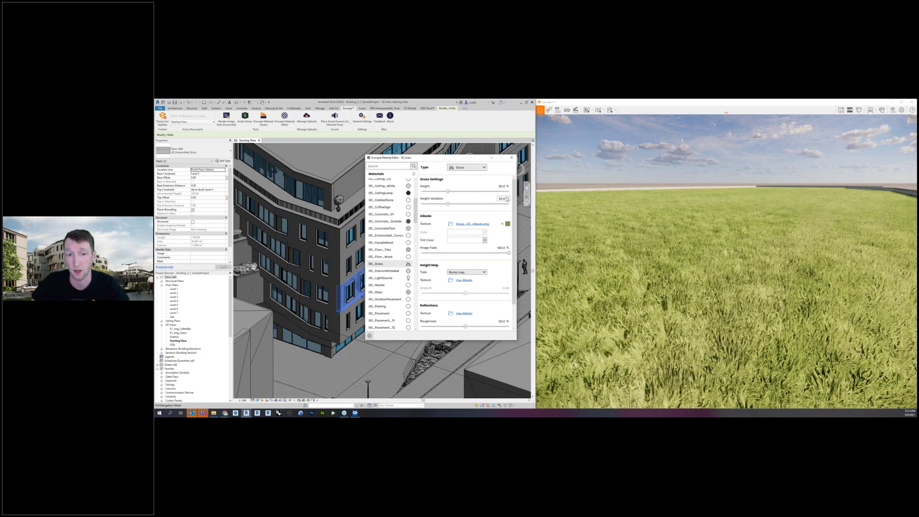
left_click_drag(448, 191, 486, 193)
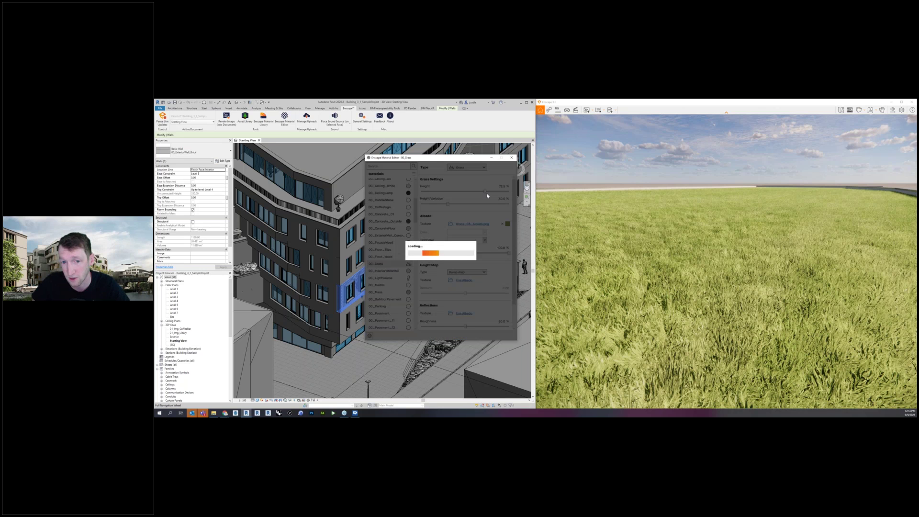
left_click(487, 204)
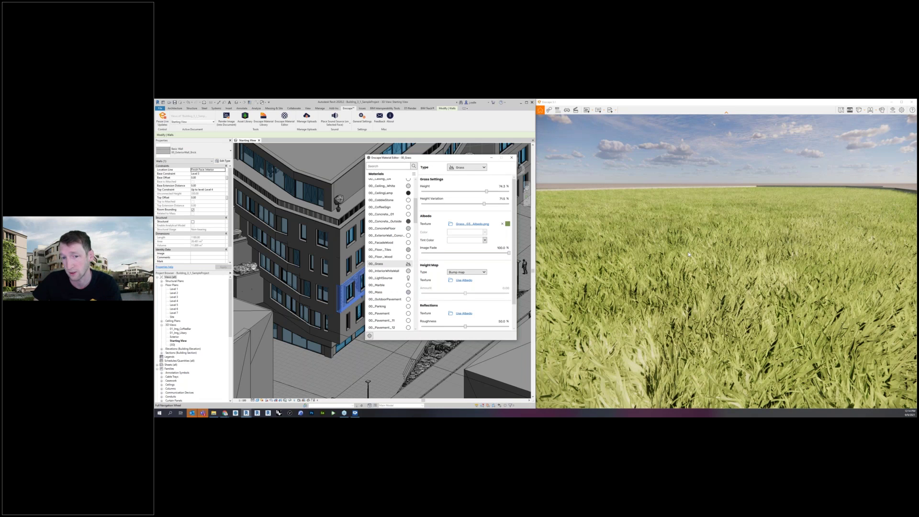
mouse_move(508, 225)
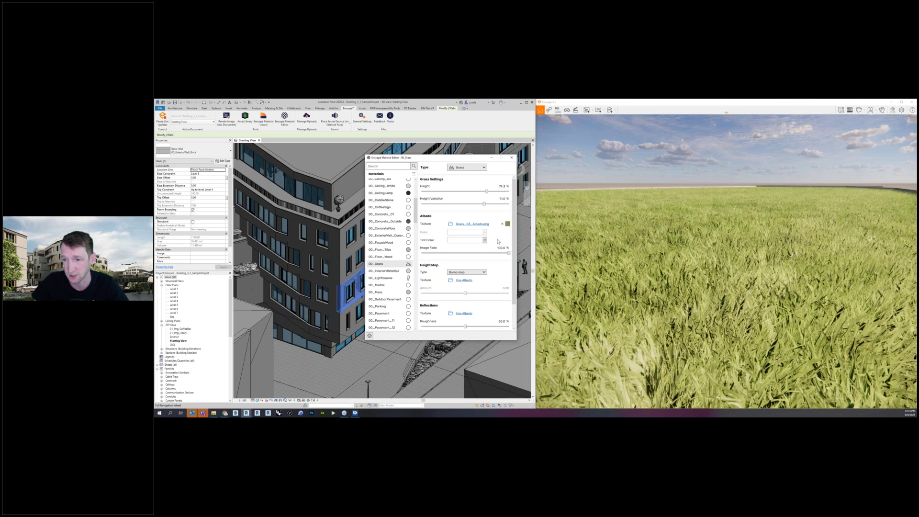
mouse_move(671, 233)
right_mouse_down()
mouse_move(663, 239)
mouse_move(684, 231)
right_mouse_up()
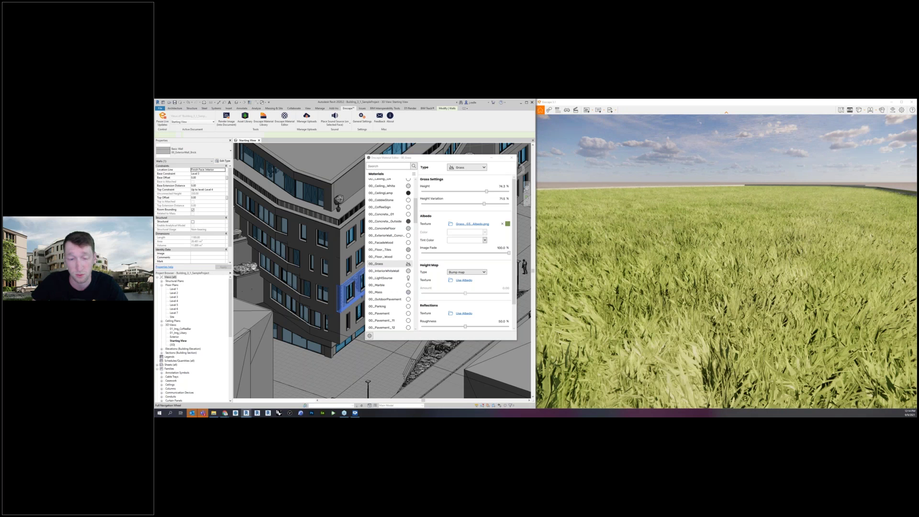
Step: Change the 00_Grass material's type to Water and view the roof surface from above
left_click(467, 167)
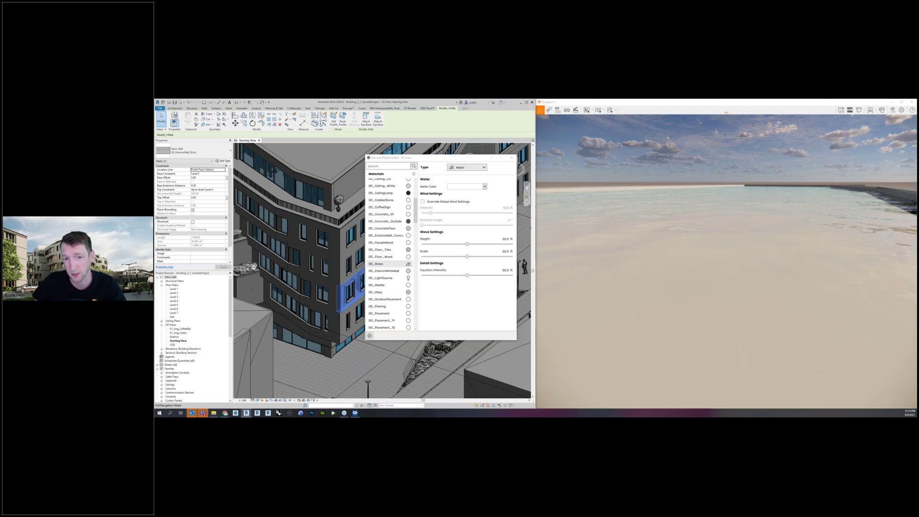
right_click_drag(727, 230, 727, 278)
left_click(467, 167)
left_click(496, 200)
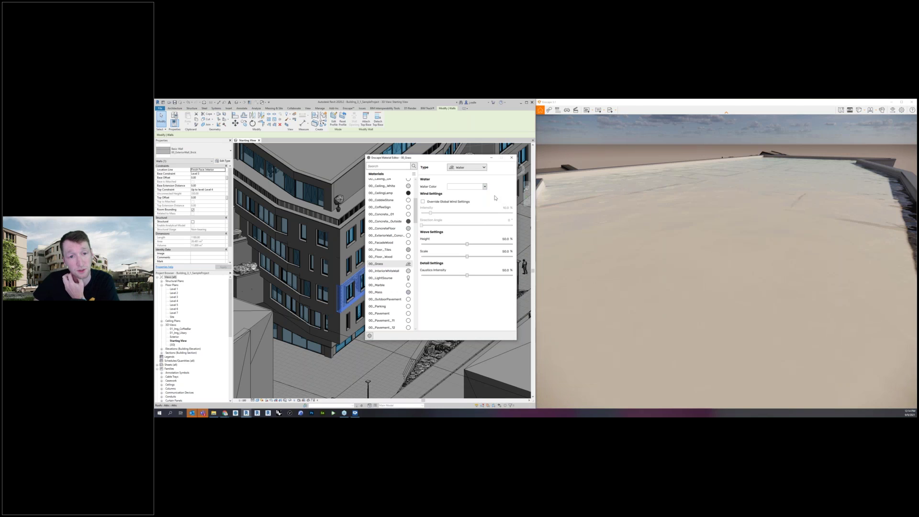
Step: Set the 00_Grass material's type back to Grass and its albedo color to a medium green
left_click(479, 167)
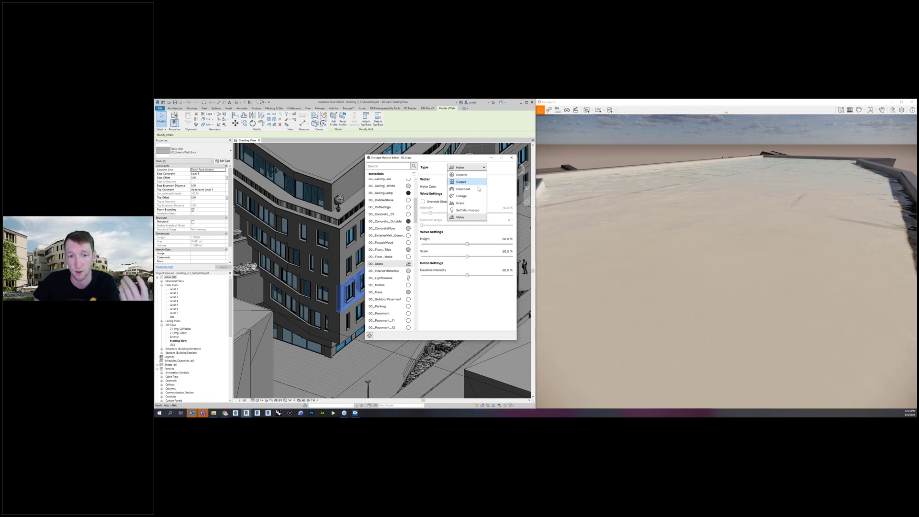
left_click(477, 203)
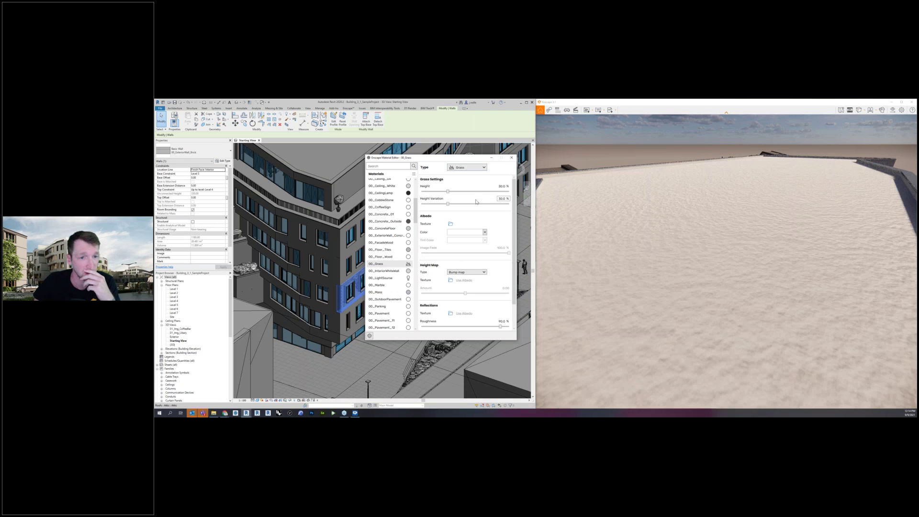
left_click(481, 233)
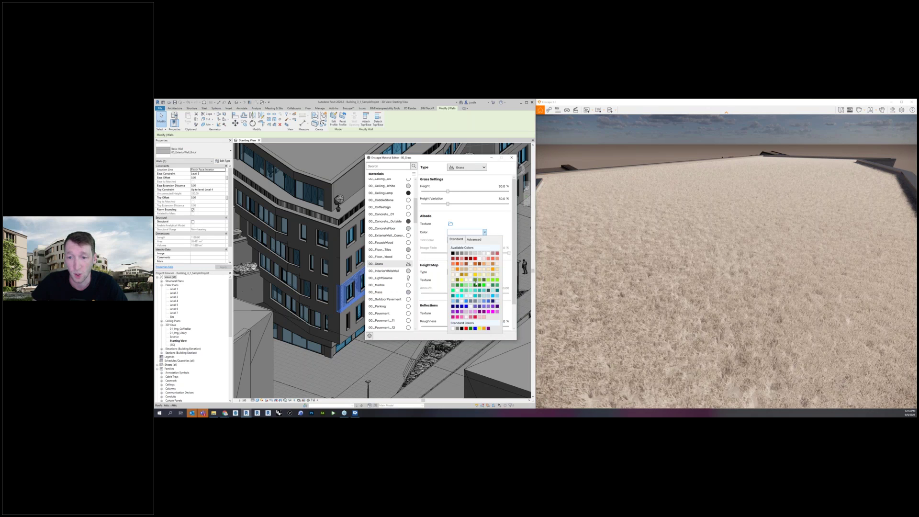
left_click(473, 279)
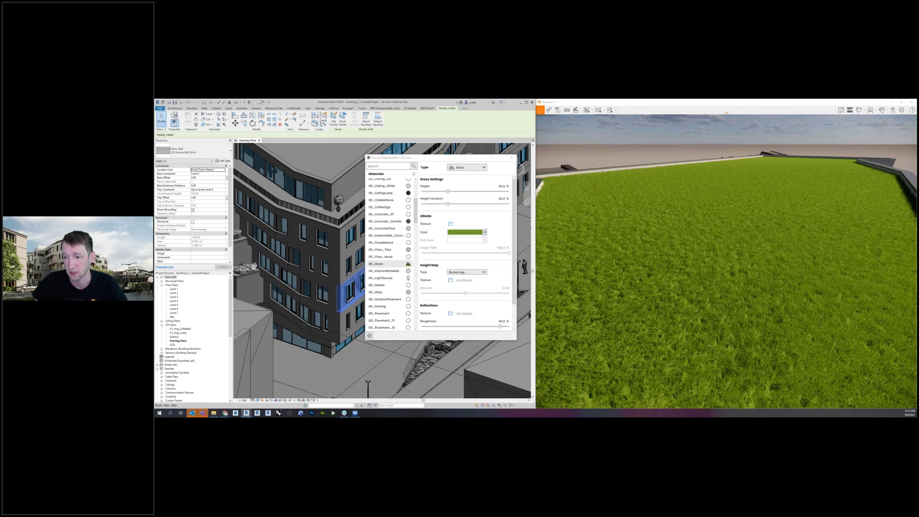
Step: View the wood-clad facade corner in the rendering and look through the material list for the cladding's material
left_click_drag(726, 261, 785, 282)
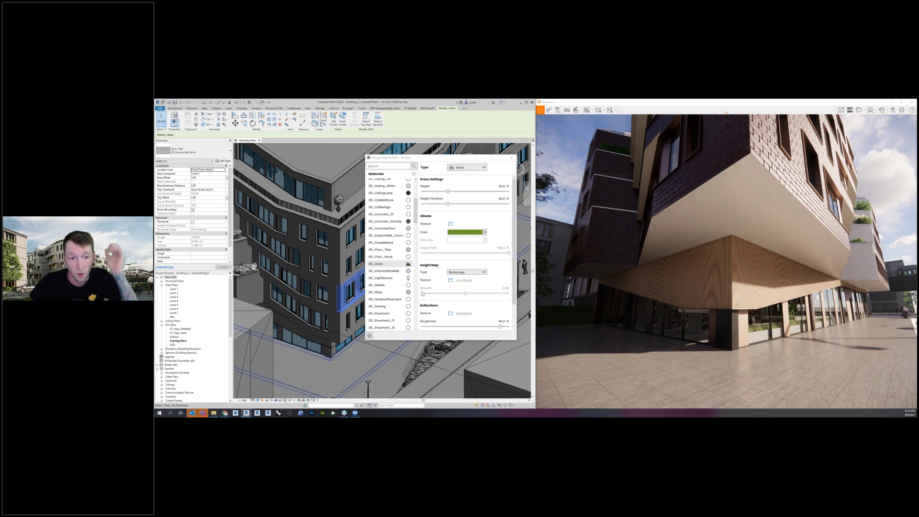
scroll(390, 246, "down", 6)
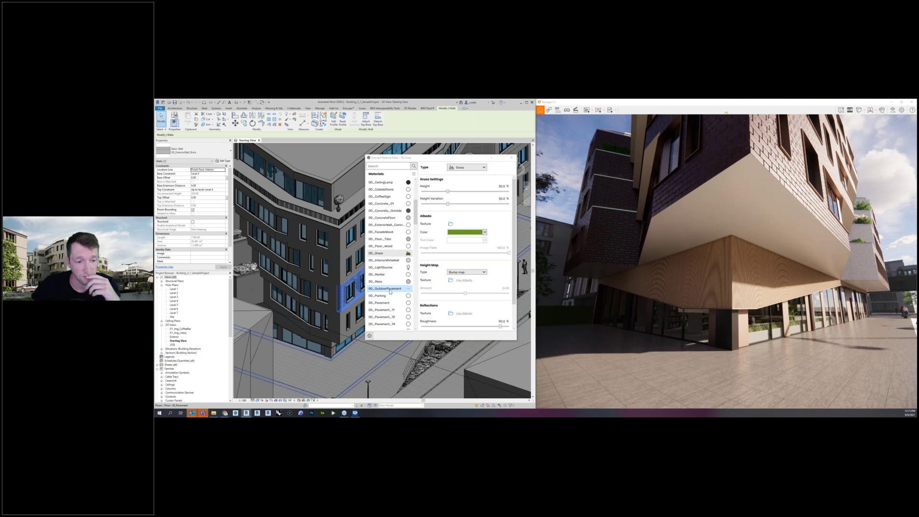
scroll(390, 287, "up", 7)
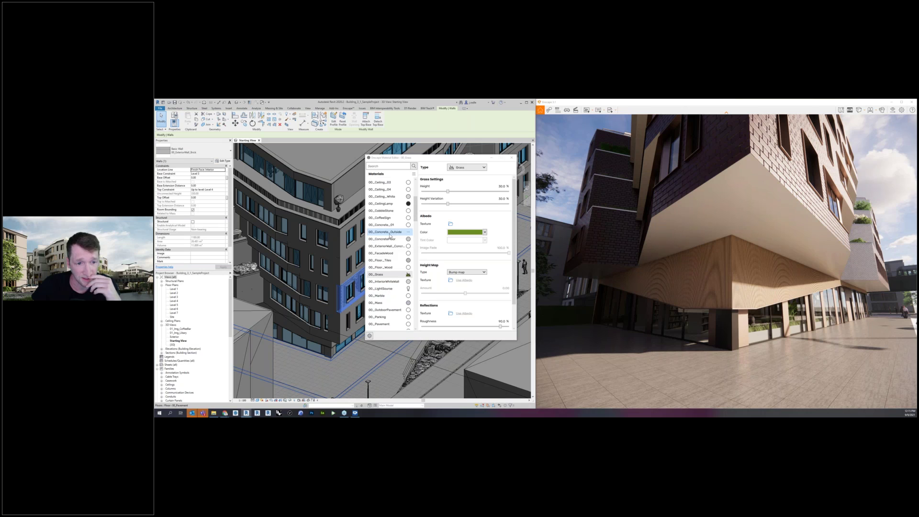
scroll(395, 246, "up", 4)
scroll(394, 244, "up", 1)
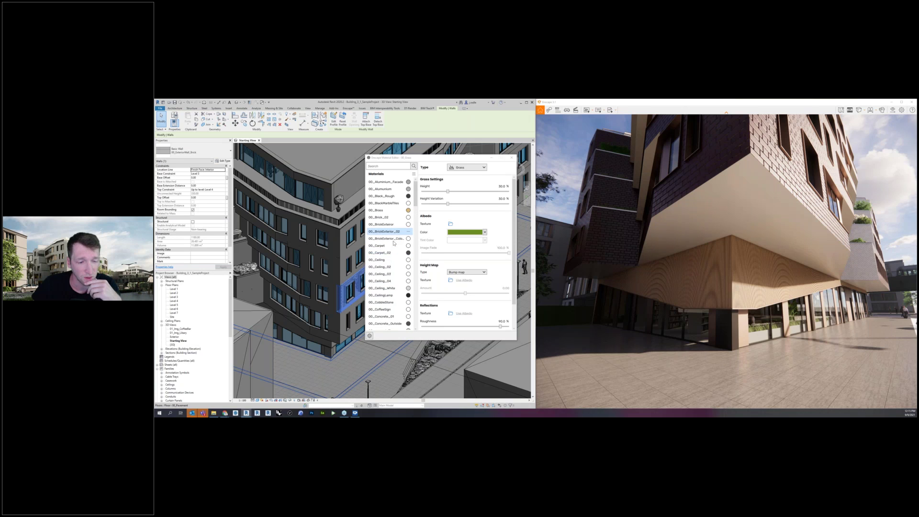
Step: Select the wood exterior wall in the 3D view, check its type's Finish 1 layer material, and leave the wall structure without changes
left_click_drag(407, 158, 603, 169)
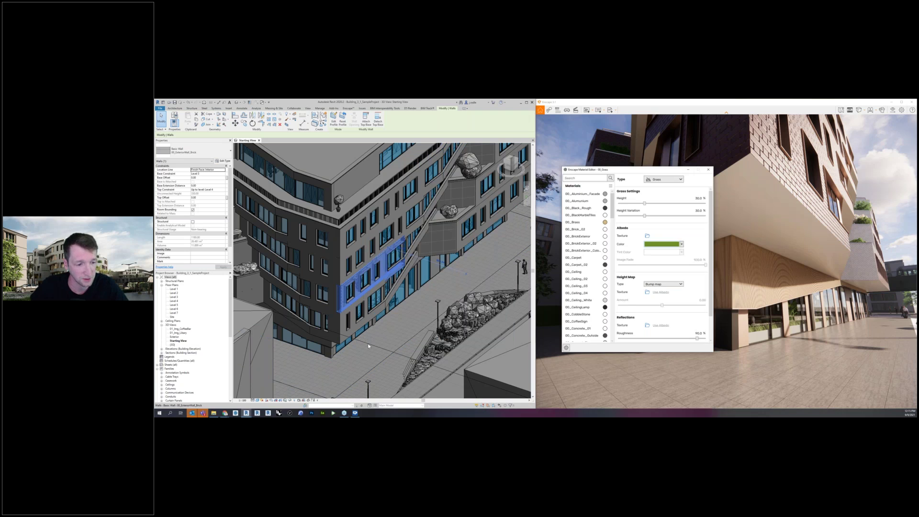
scroll(367, 343, "up", 3)
scroll(335, 346, "up", 3)
left_click(248, 199)
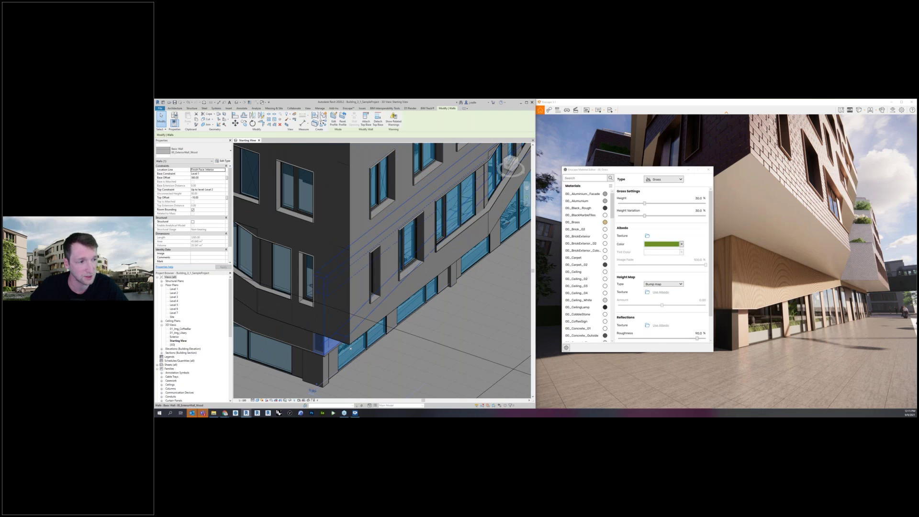
left_click(224, 161)
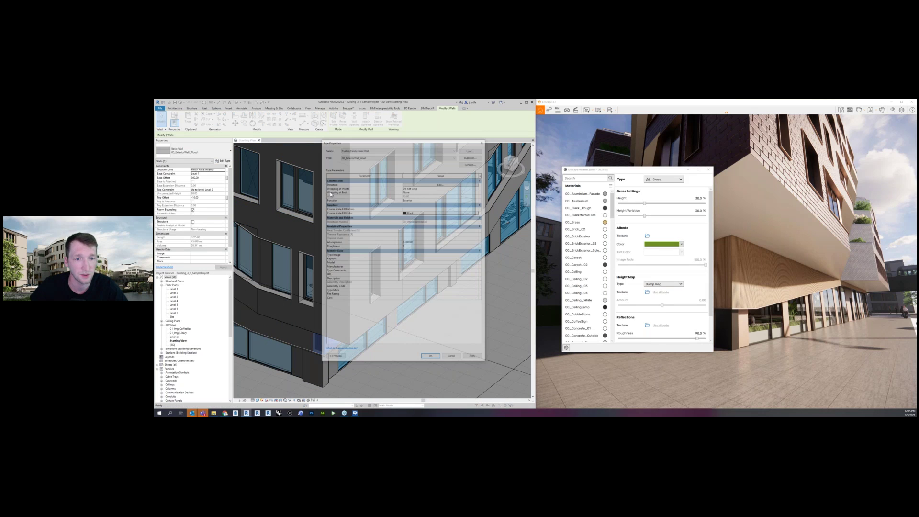
left_click(433, 180)
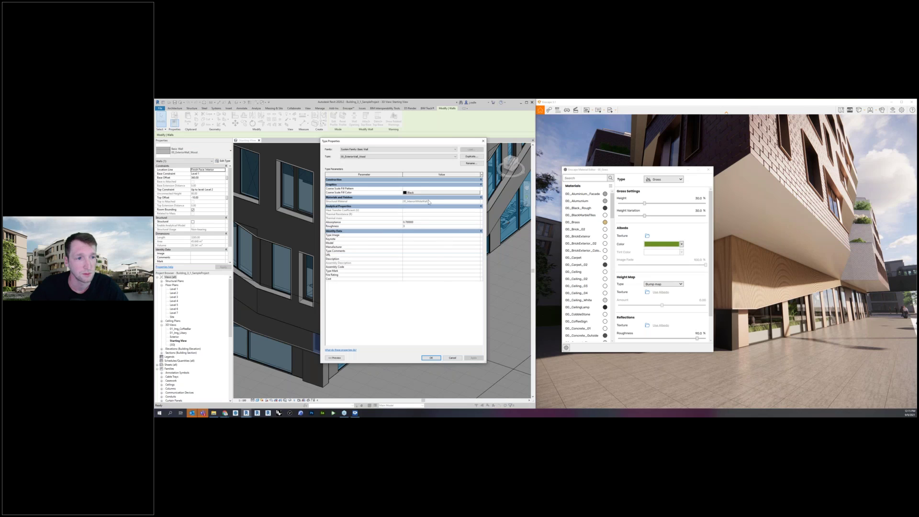
left_click(420, 180)
left_click(407, 188)
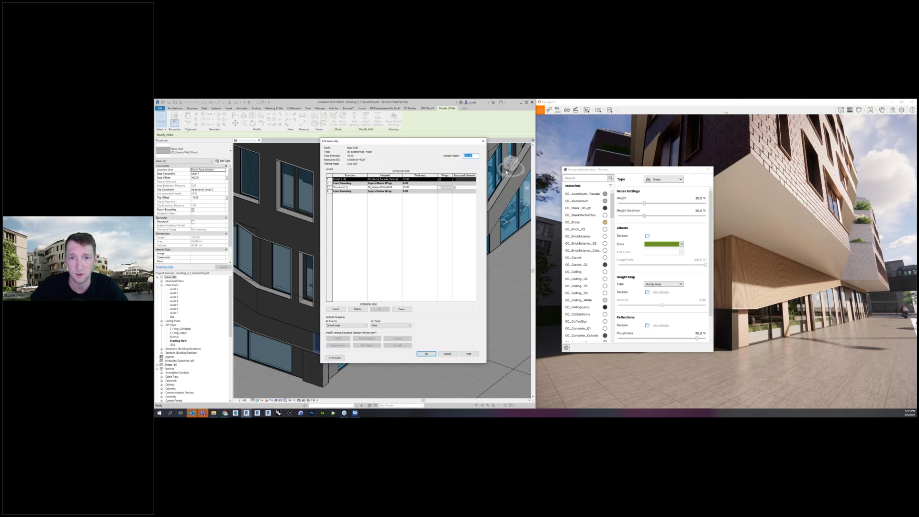
left_click(484, 141)
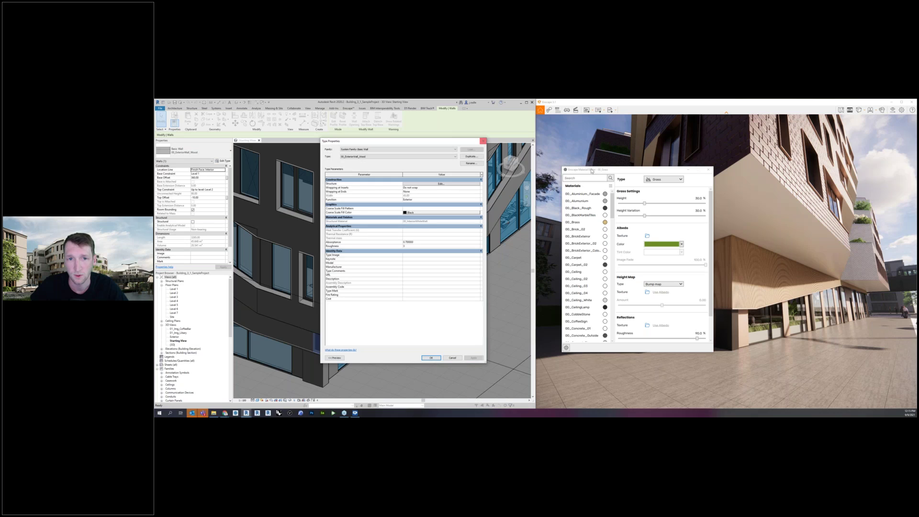
left_click(483, 141)
Step: Remove the height map, reflections and albedo textures from the 00_Wood_Facade_Vertical material
scroll(329, 314, "down", 5)
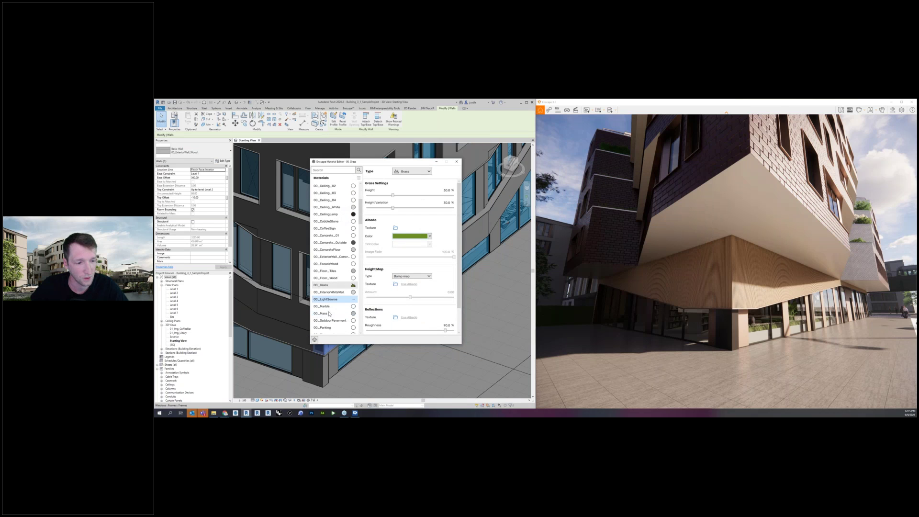
scroll(329, 313, "down", 5)
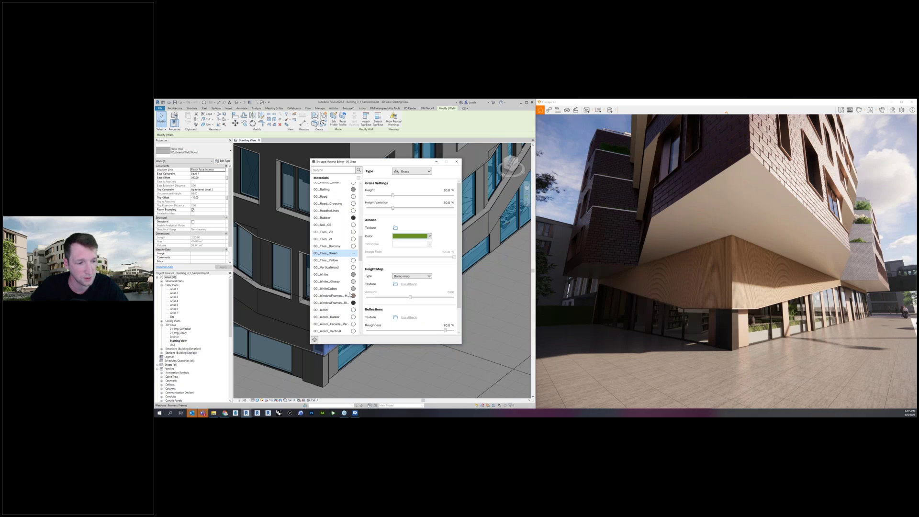
left_click(335, 324)
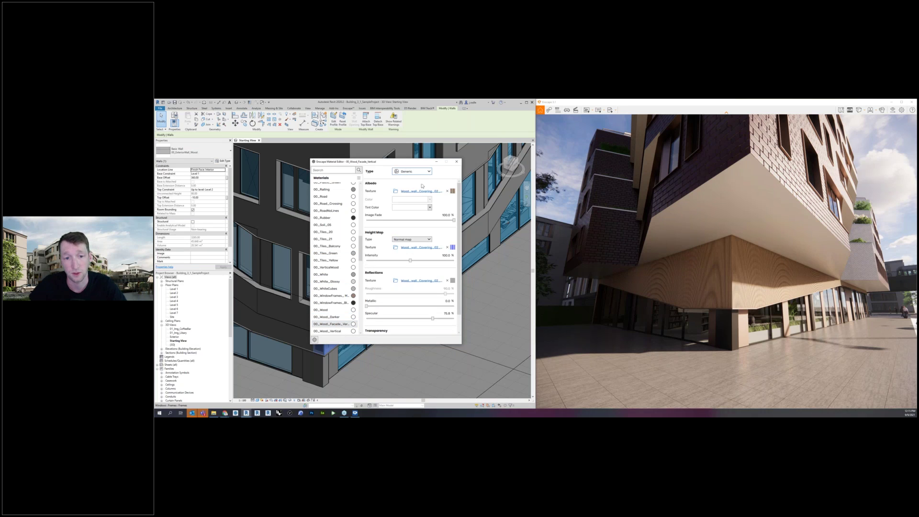
left_click(447, 247)
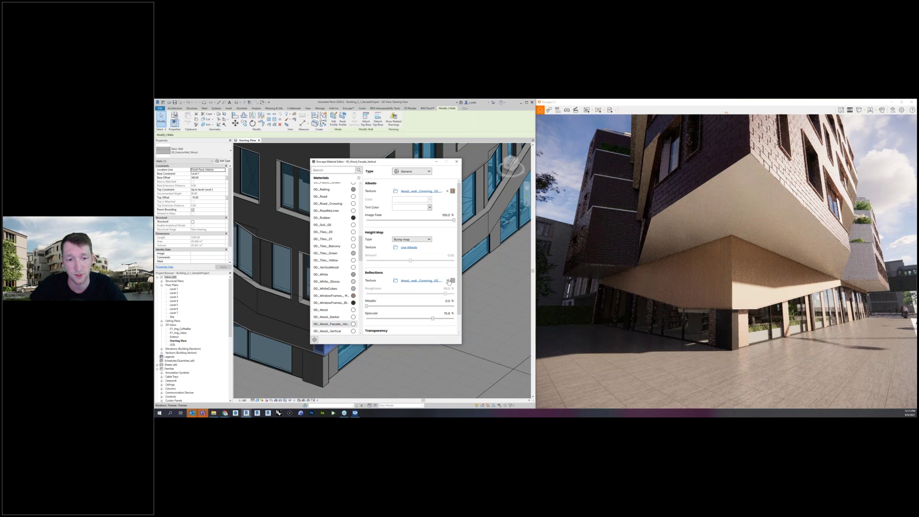
left_click(448, 280)
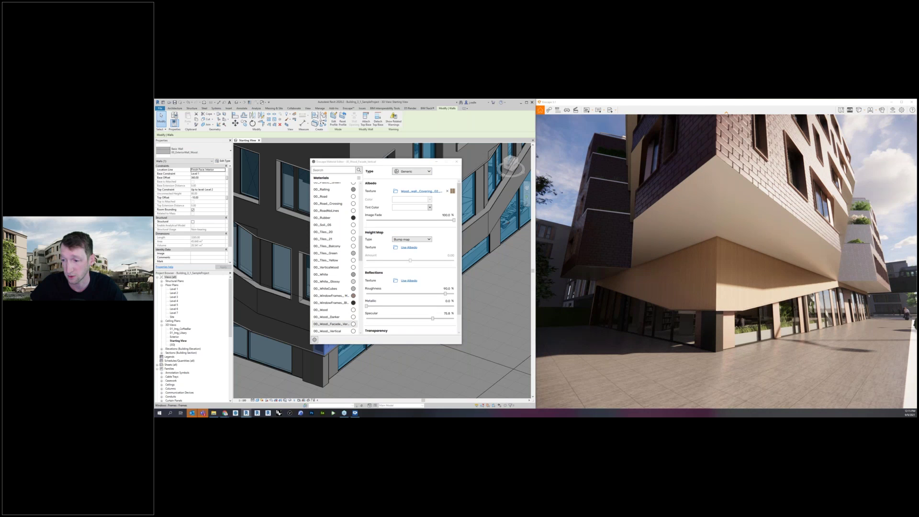
right_click_drag(747, 281, 721, 284)
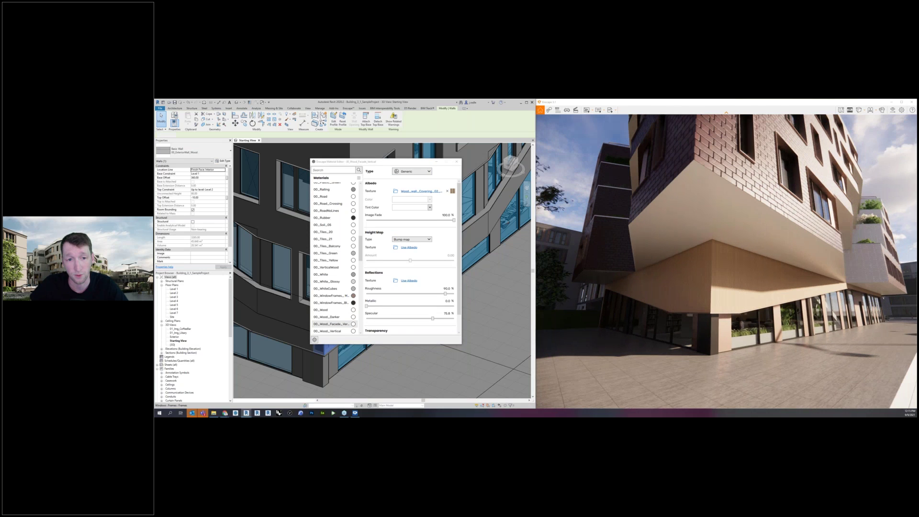
left_click(447, 191)
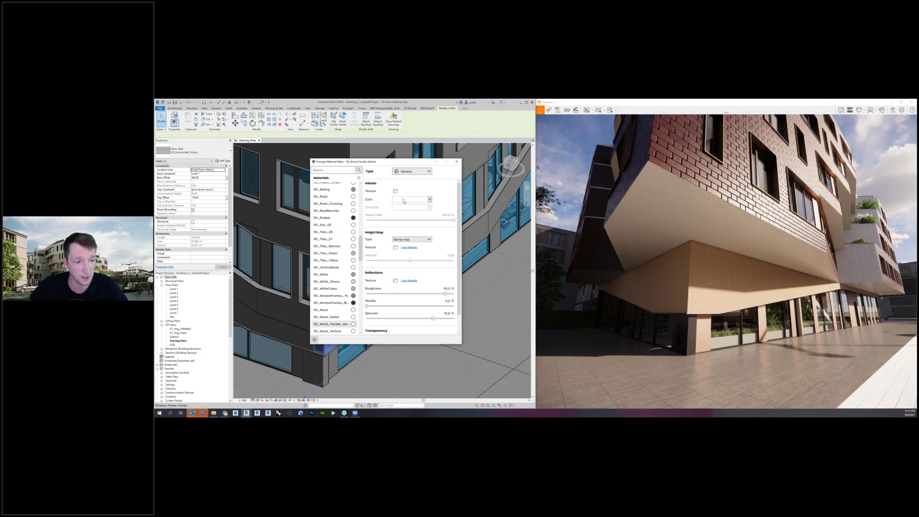
Step: Load the HD .mov video from the MicroCAD folder in Documents as the facade material's albedo texture
left_click(395, 191)
left_click(330, 291)
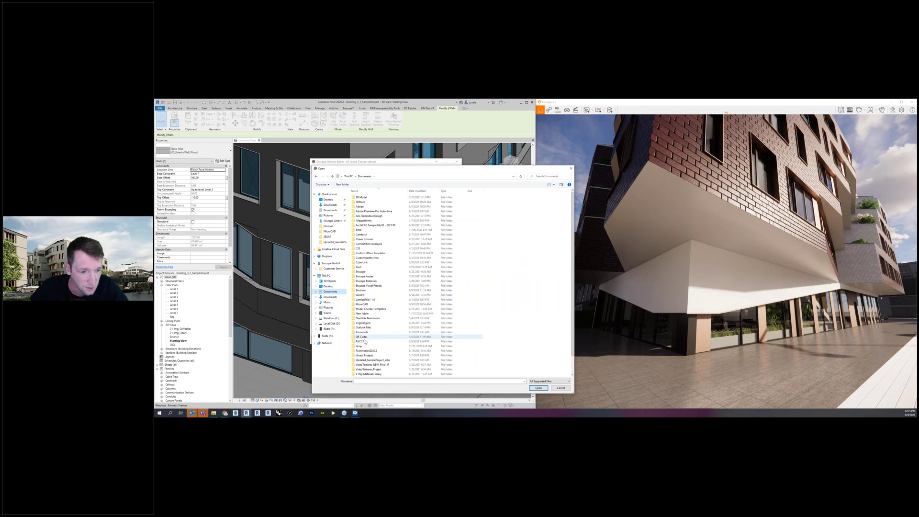
double_click(368, 304)
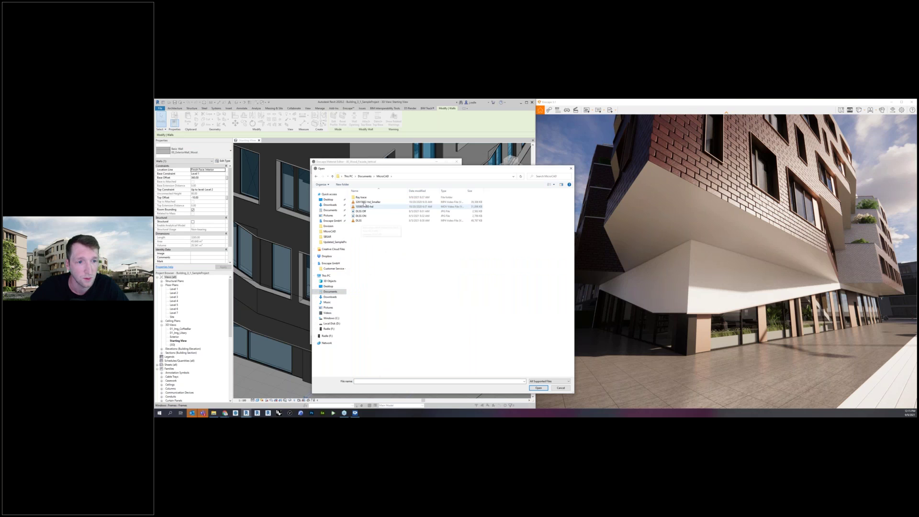
left_click(376, 207)
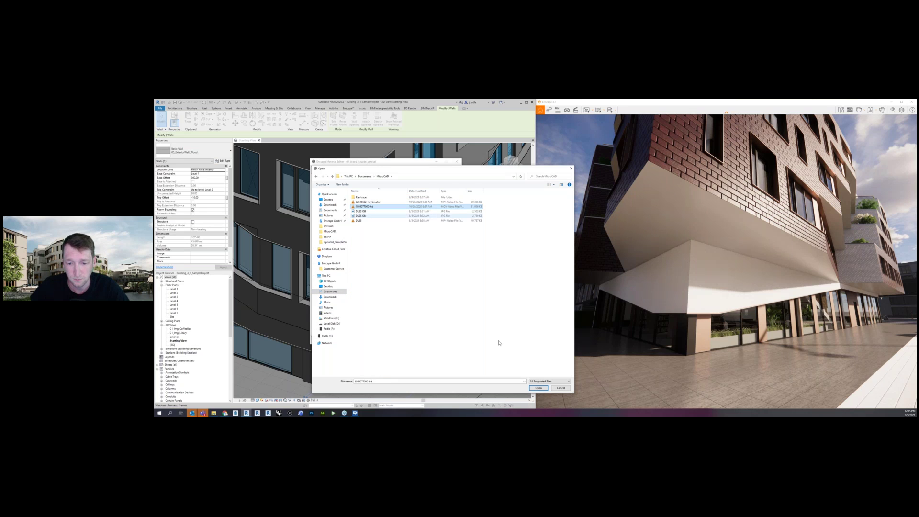
double_click(377, 207)
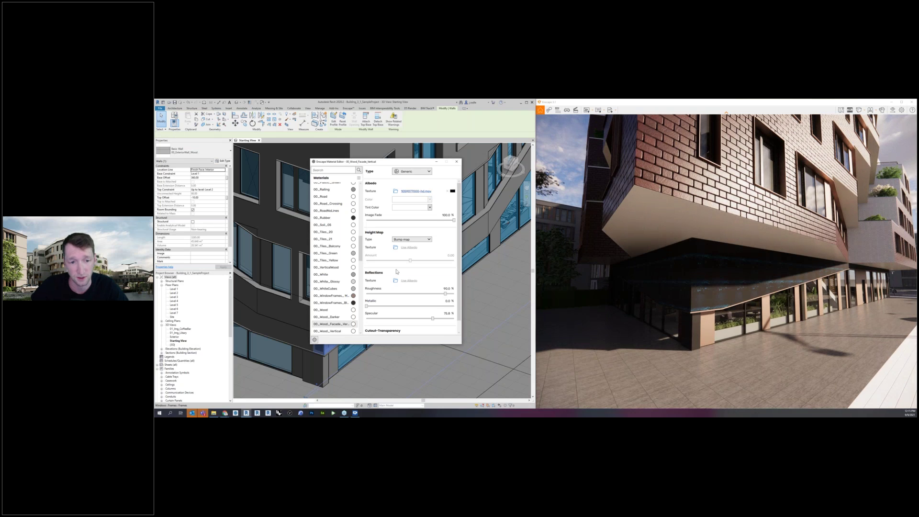
Step: Set the video texture's width and height to 15 m and shift the rendering's time of day to dusk
type("15")
key("Tab")
type("15")
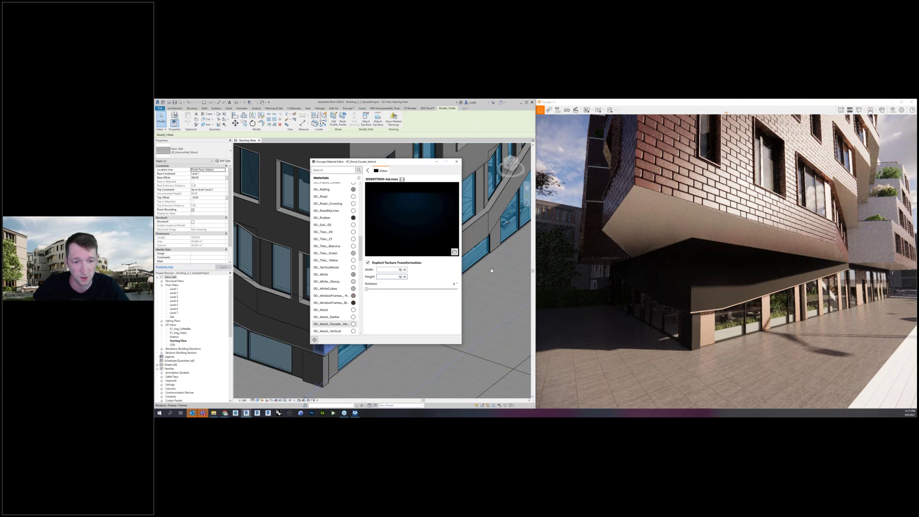
left_click(716, 299)
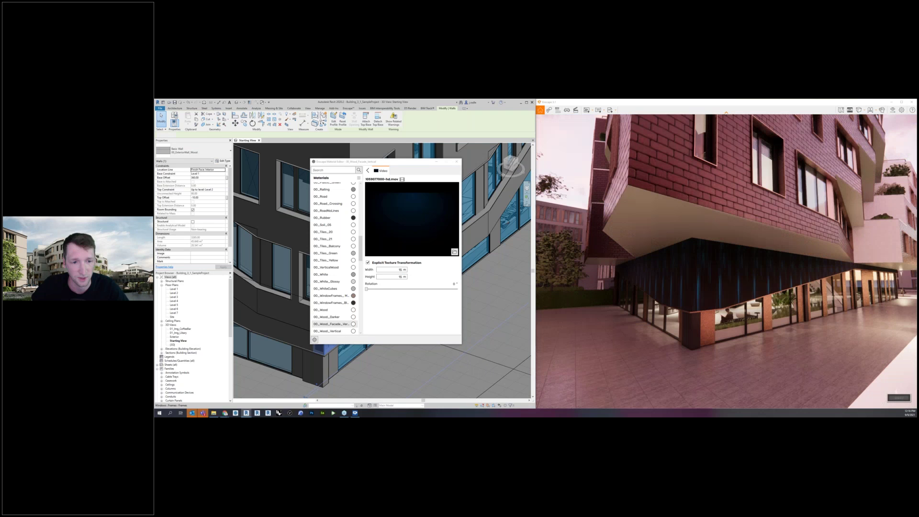
left_click(392, 270)
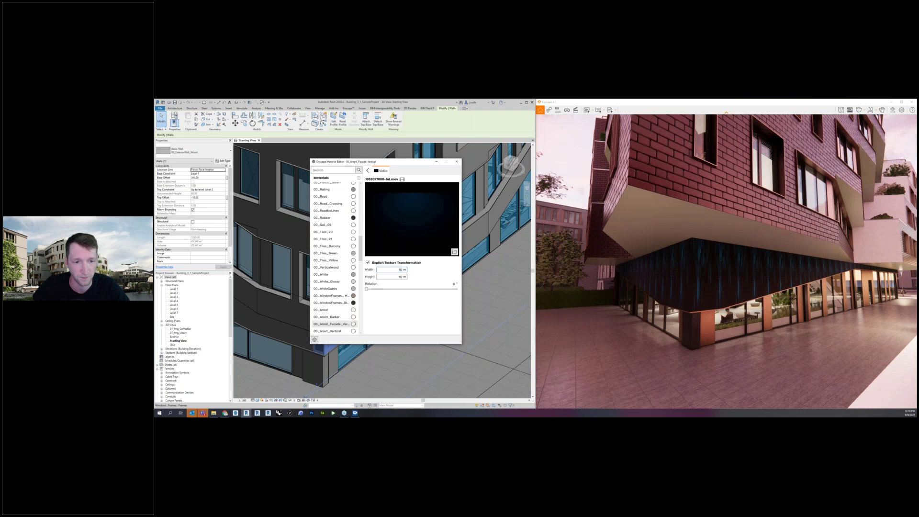
left_click(367, 171)
Step: Change the facade material's type to Self-illuminated and view the glowing corner in the rendering
mouse_move(670, 297)
right_mouse_down()
mouse_move(718, 292)
mouse_move(663, 290)
right_mouse_up()
left_click(412, 171)
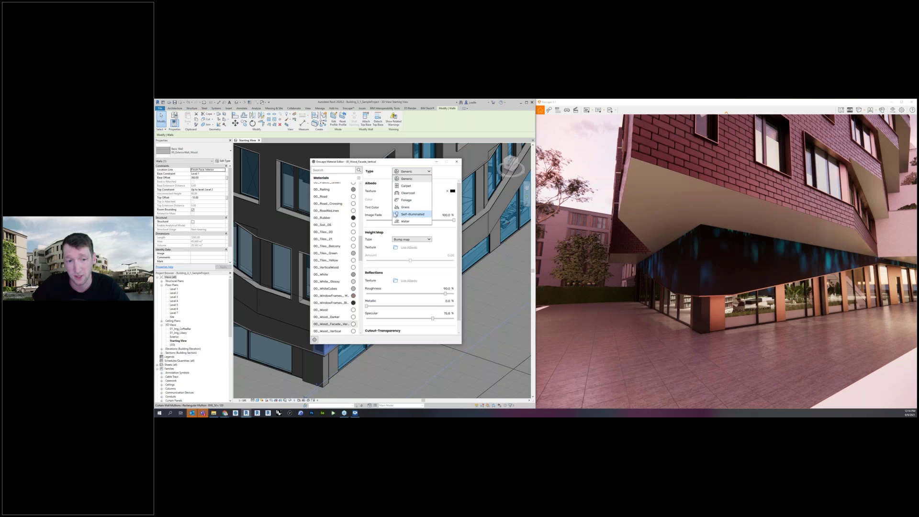
left_click(409, 217)
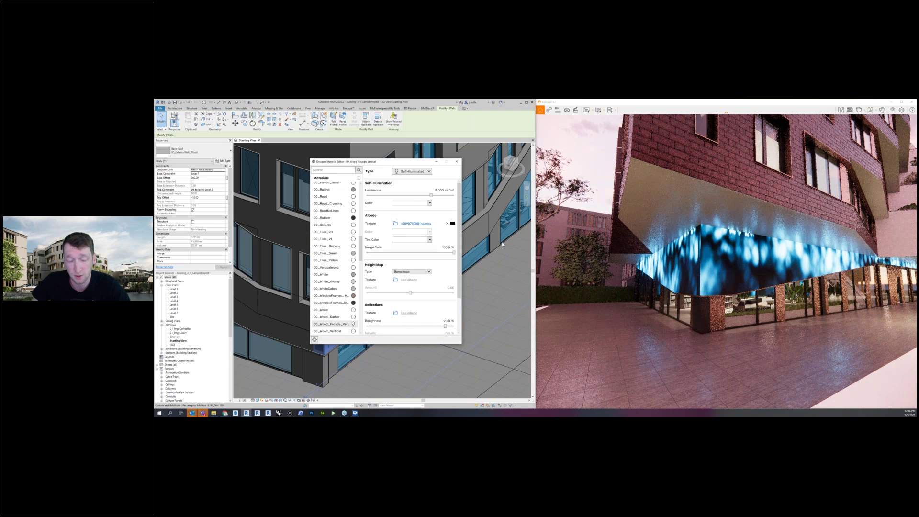
left_click(714, 266)
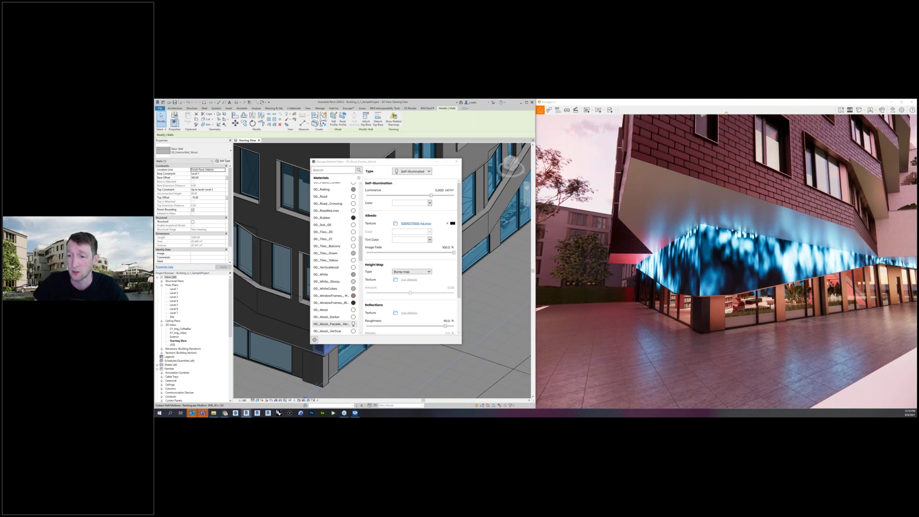
right_click_drag(714, 266, 775, 266)
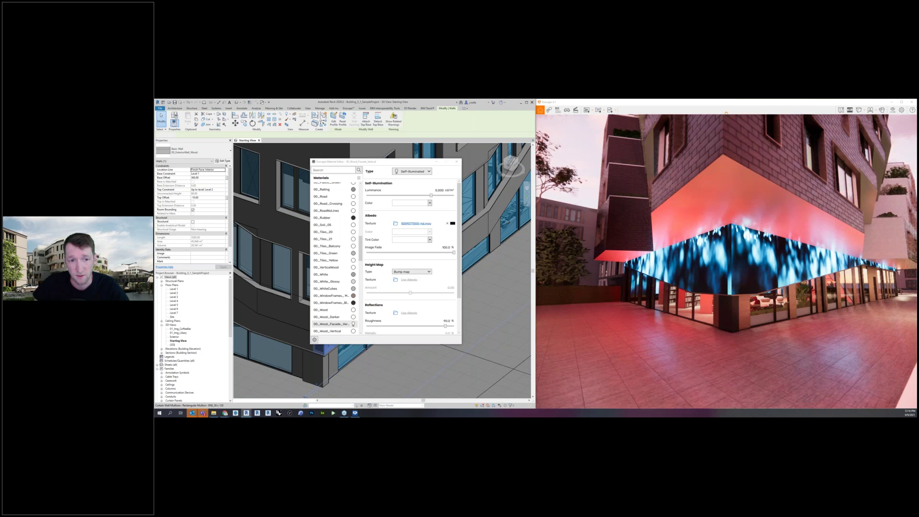
Step: Raise the facade material's self-illumination luminance slightly and view the video facade from both sides of the corner
left_click_drag(431, 195, 436, 195)
left_click_drag(727, 279, 675, 285)
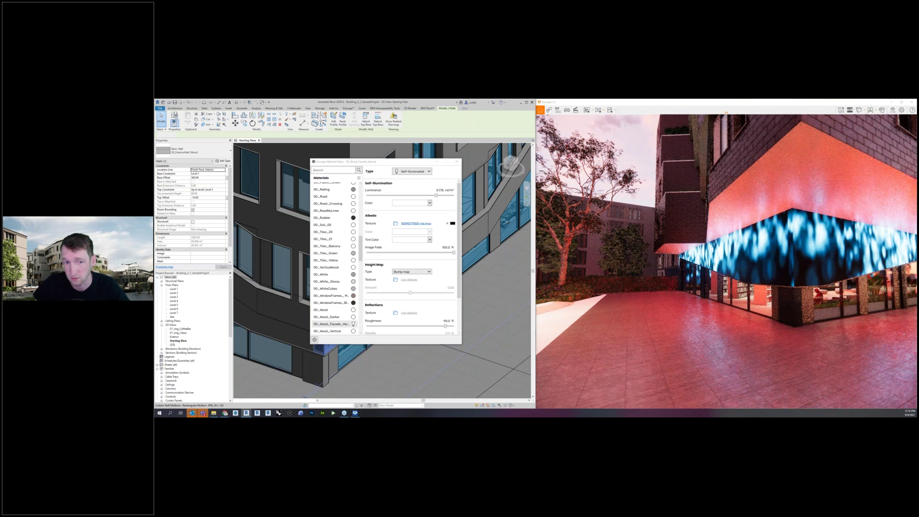
left_click_drag(726, 279, 778, 279)
key("d")
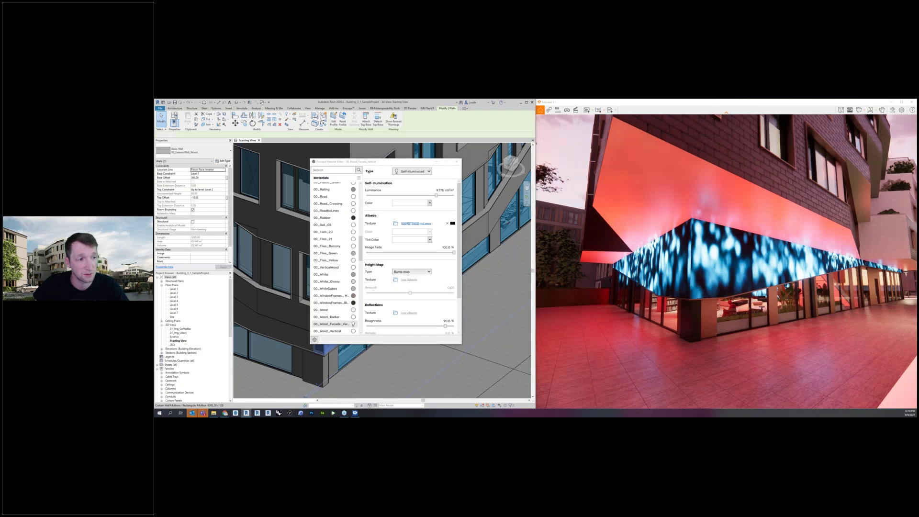
Step: Inspect the appearance and self-illumination settings of the wood wall's Finish 1 material in Revit's Material Browser, leaving the wall type without changes
left_click(457, 162)
left_click(223, 161)
left_click(442, 187)
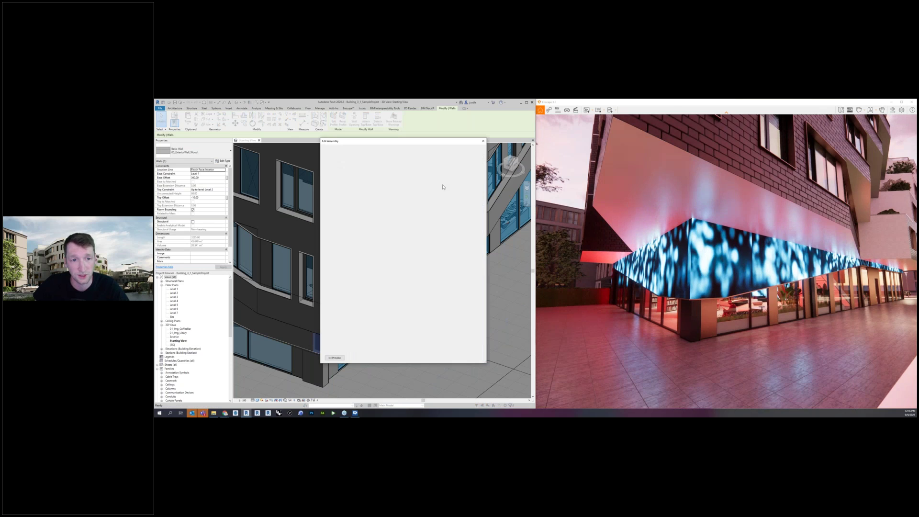
left_click(401, 180)
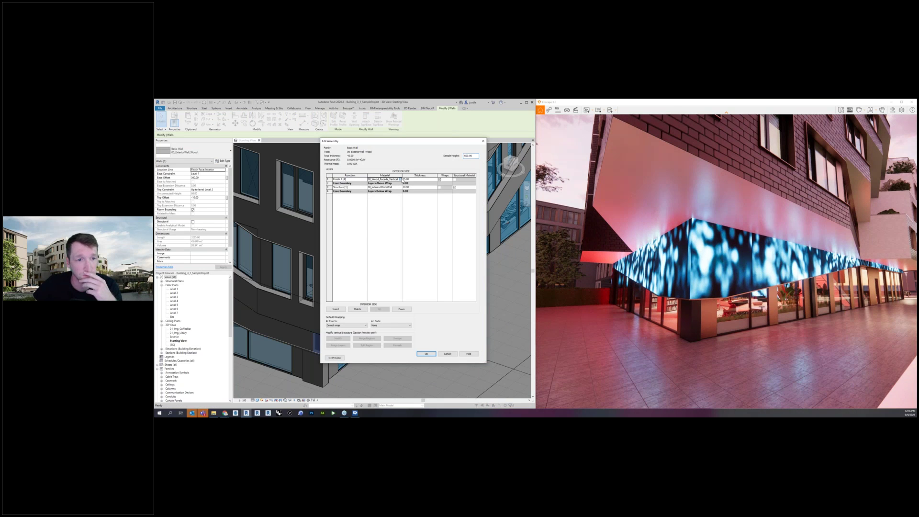
left_click(400, 180)
left_click(383, 150)
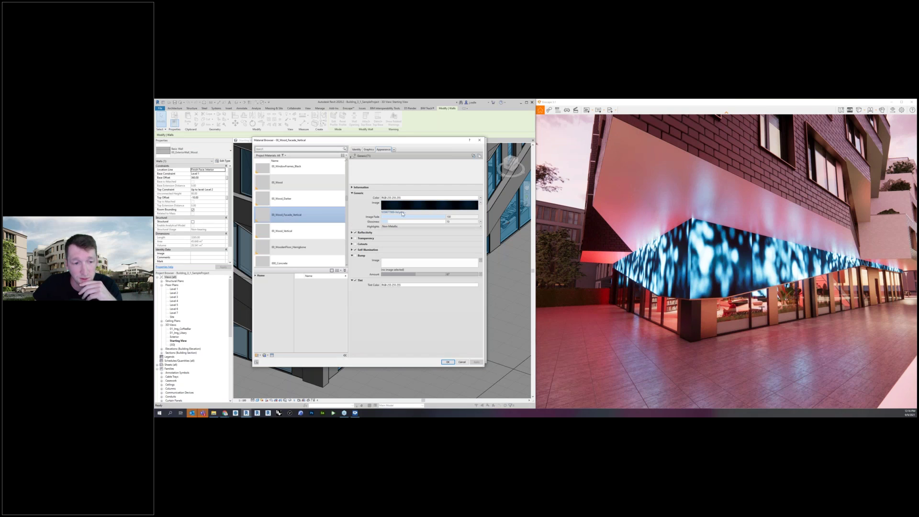
left_click(352, 250)
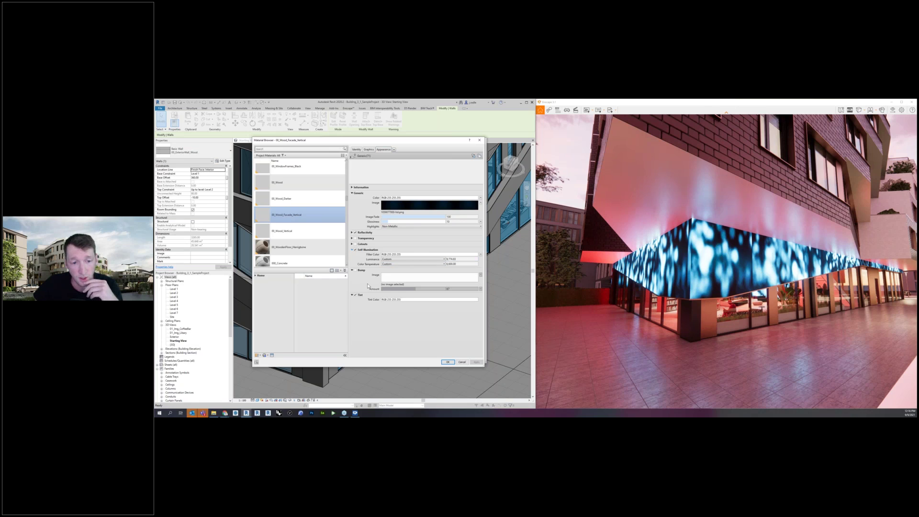
left_click(480, 141)
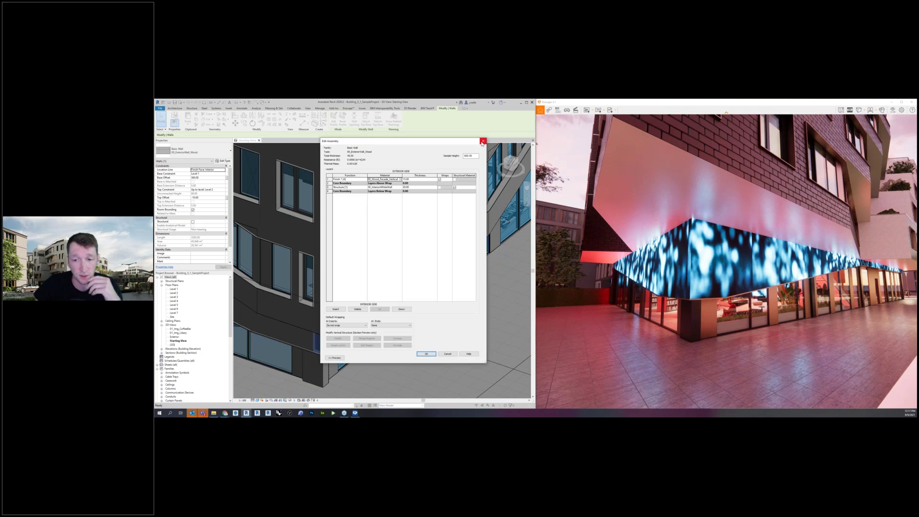
left_click(483, 142)
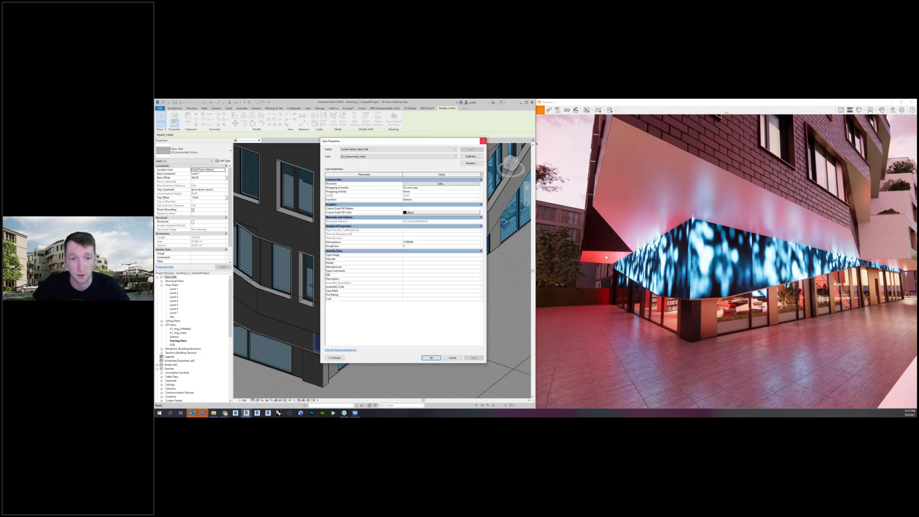
left_click(483, 140)
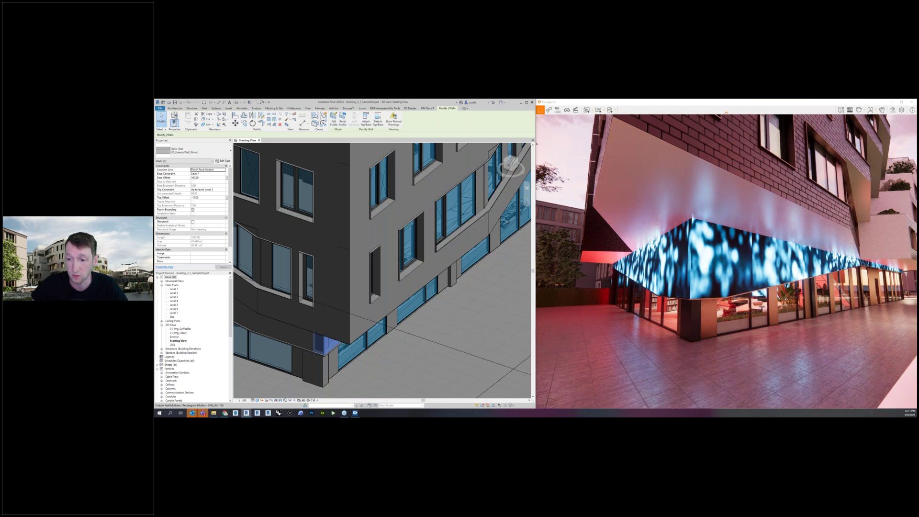
Step: Open the Enscape Asset Library beside the 3D view and filter its assets by the Simplified tag
left_click(349, 108)
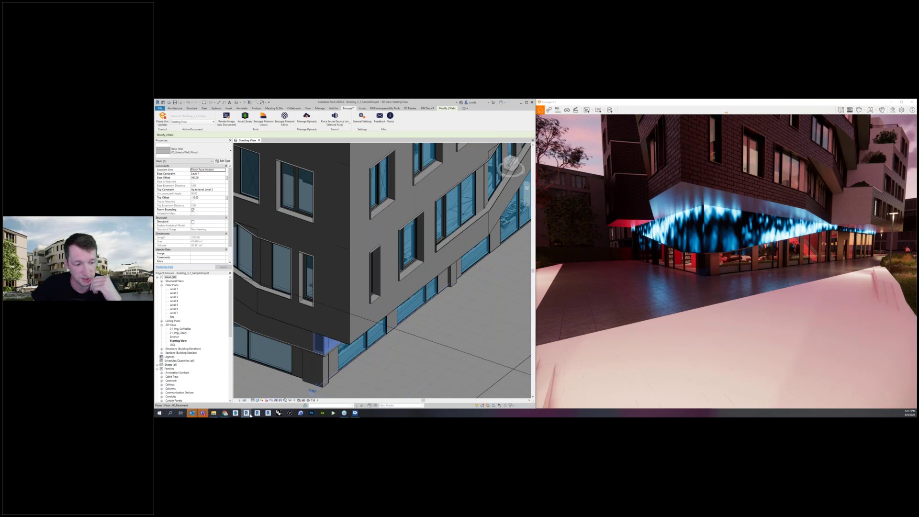
mouse_move(246, 413)
left_click(266, 395)
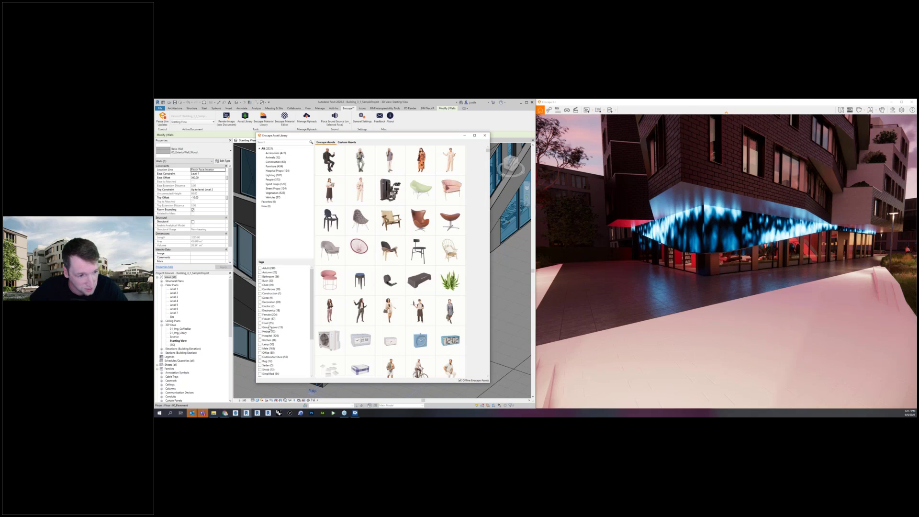
scroll(272, 359, "down", 2)
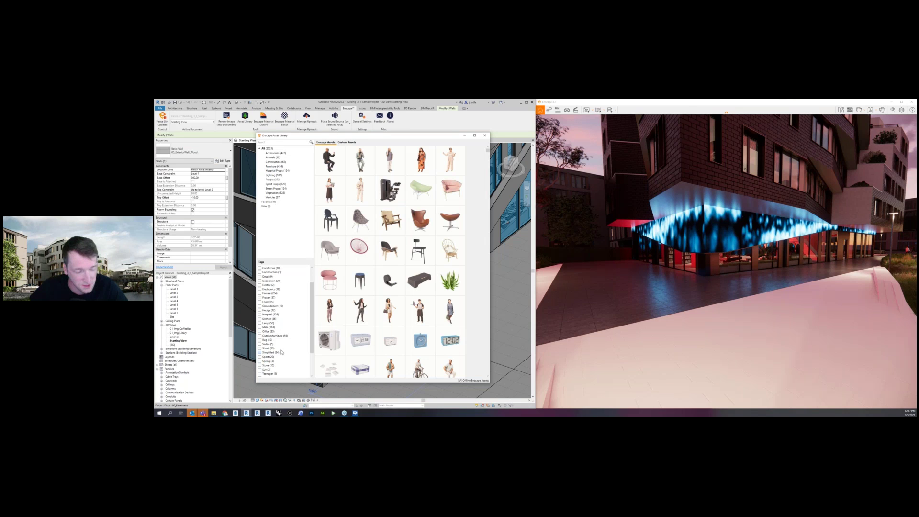
left_click(281, 353)
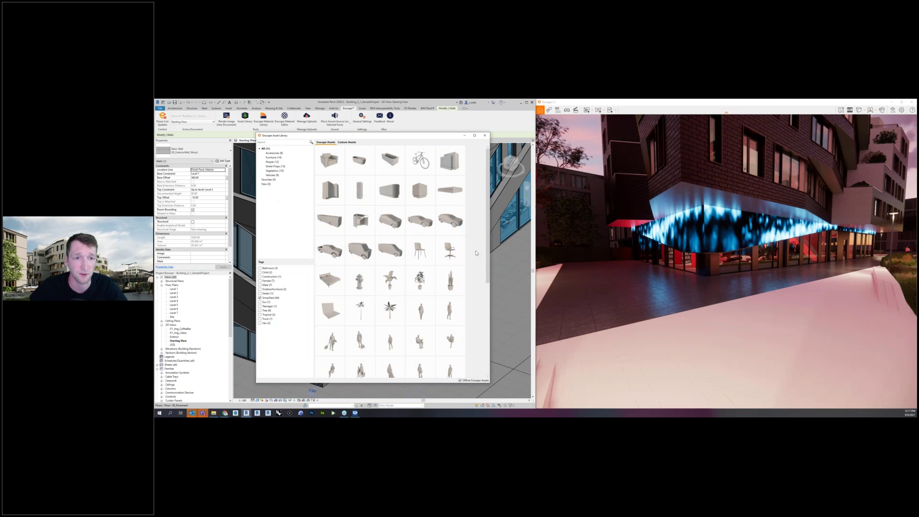
left_click_drag(418, 139, 723, 126)
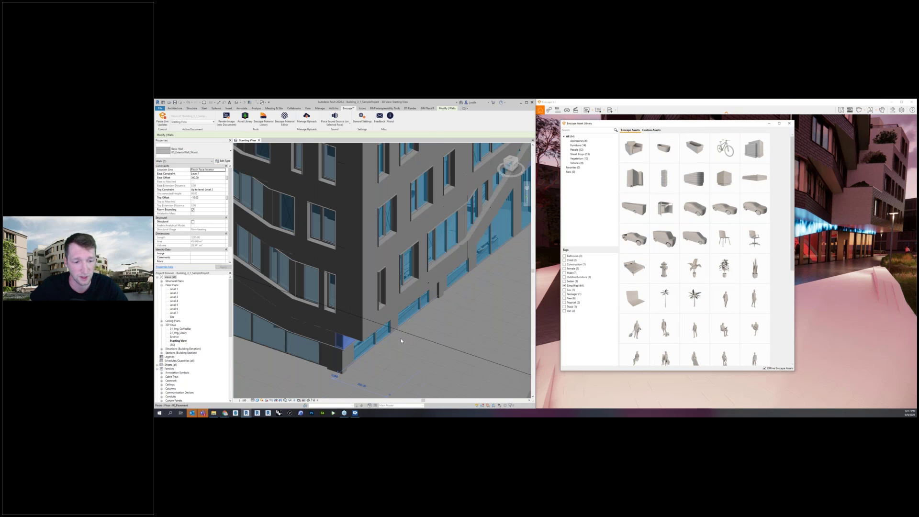
Step: Place the Simplified Palm asset on the pavement surface in front of the building corner
scroll(397, 355, "down", 2)
middle_click_drag(396, 354, 402, 291)
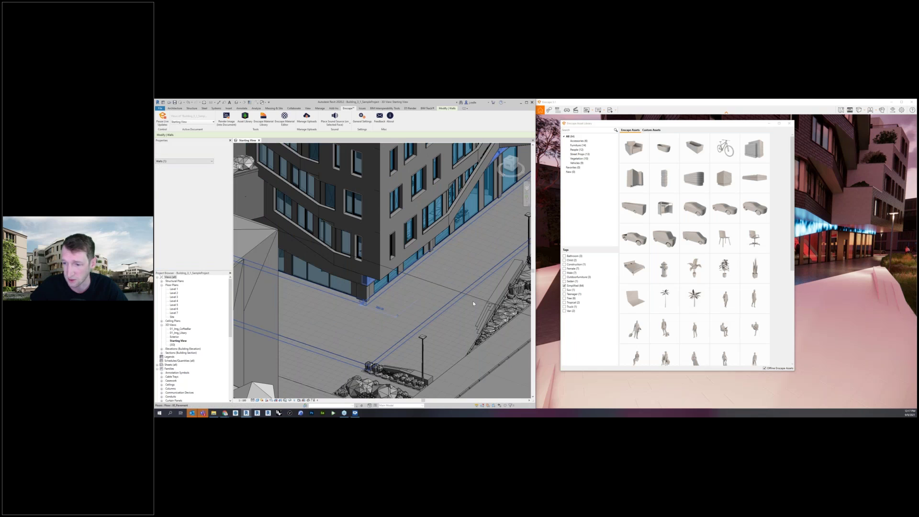
left_click(677, 312)
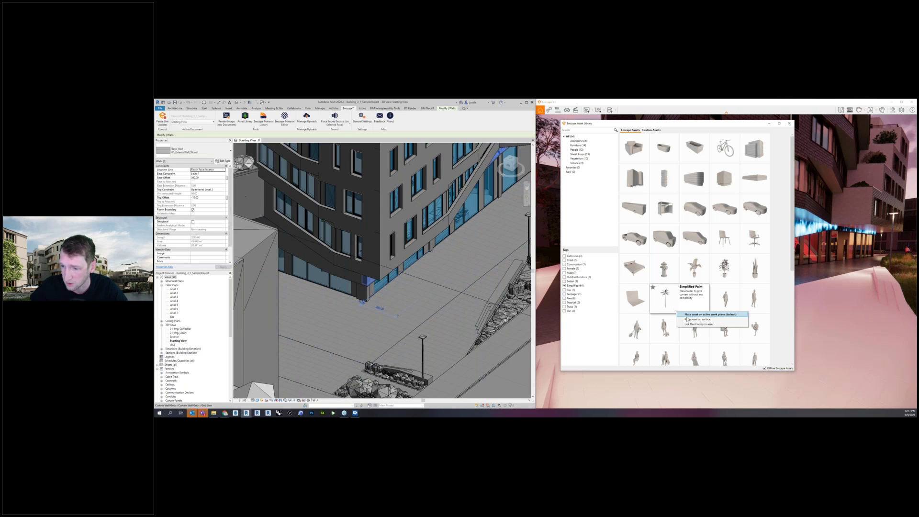
left_click(704, 319)
left_click(415, 312)
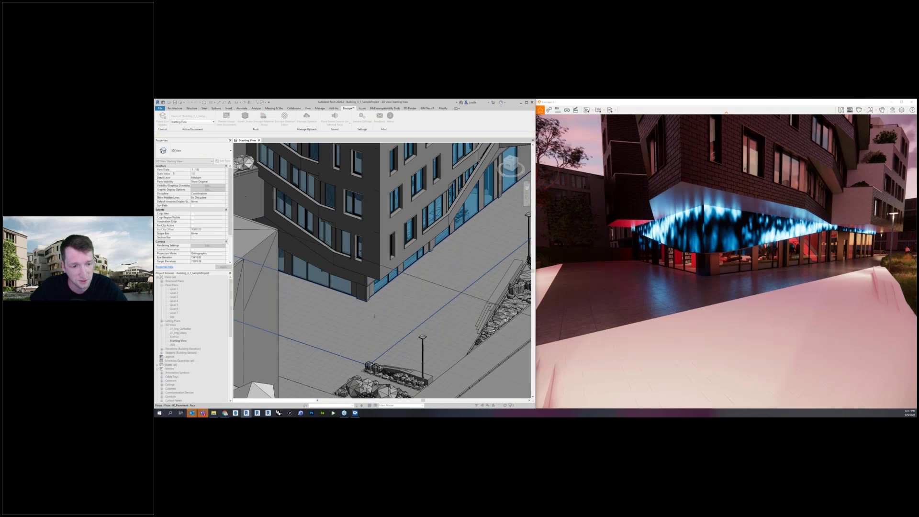
left_click(397, 331)
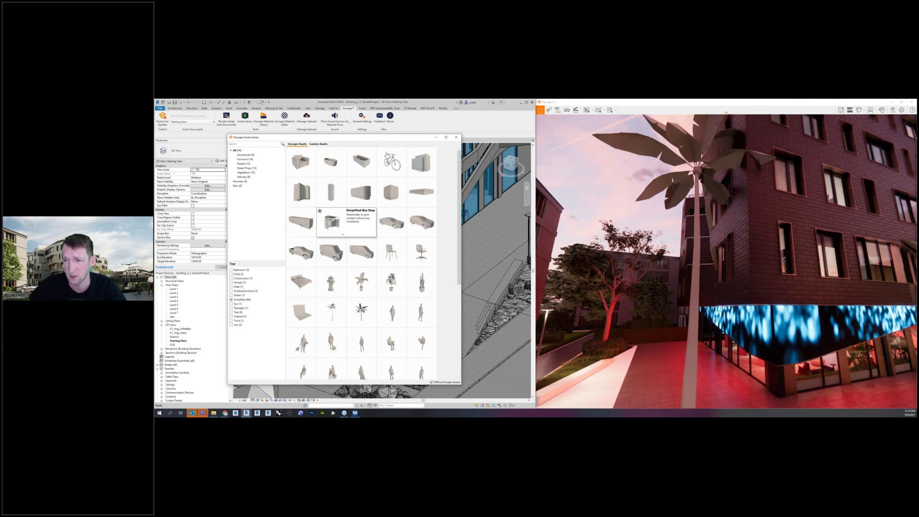
Step: Move the Asset Library window over the rendering and shift the palm across the pavement toward the rock planter
mouse_move(387, 154)
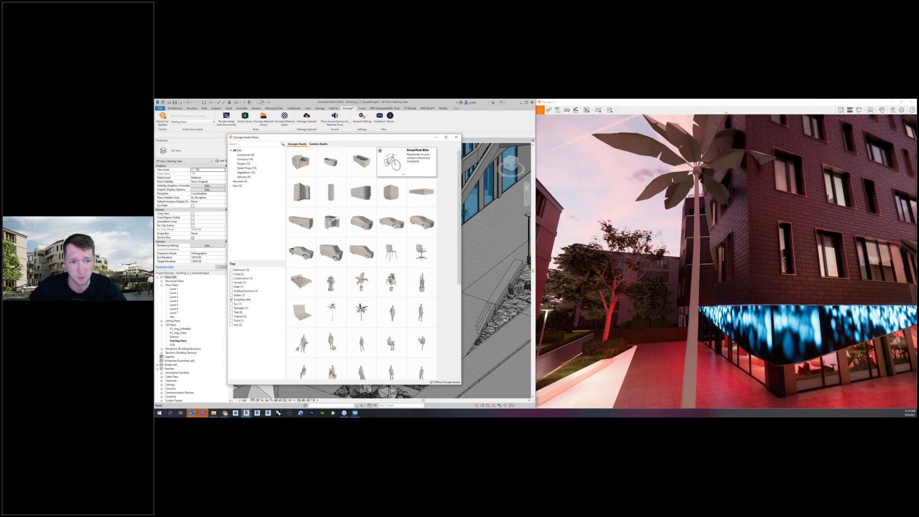
left_click_drag(374, 137, 748, 137)
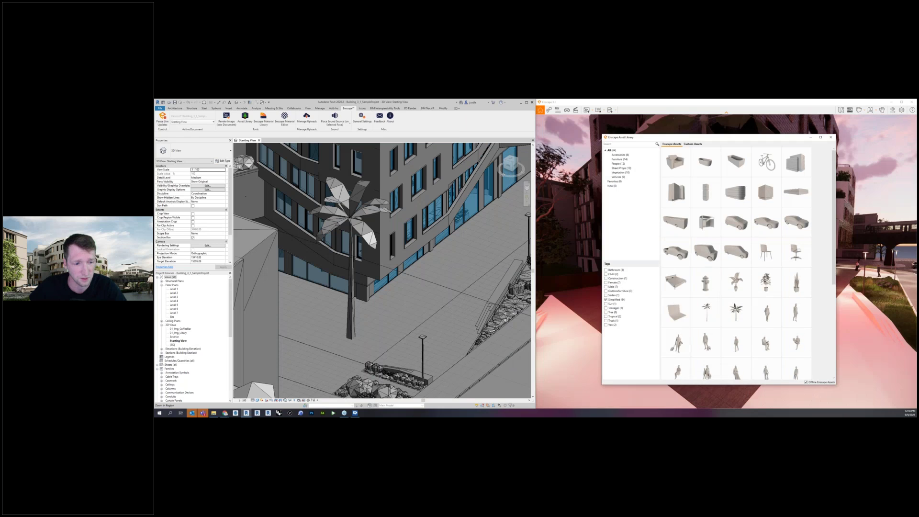
left_click(353, 331)
left_click_drag(352, 331, 491, 291)
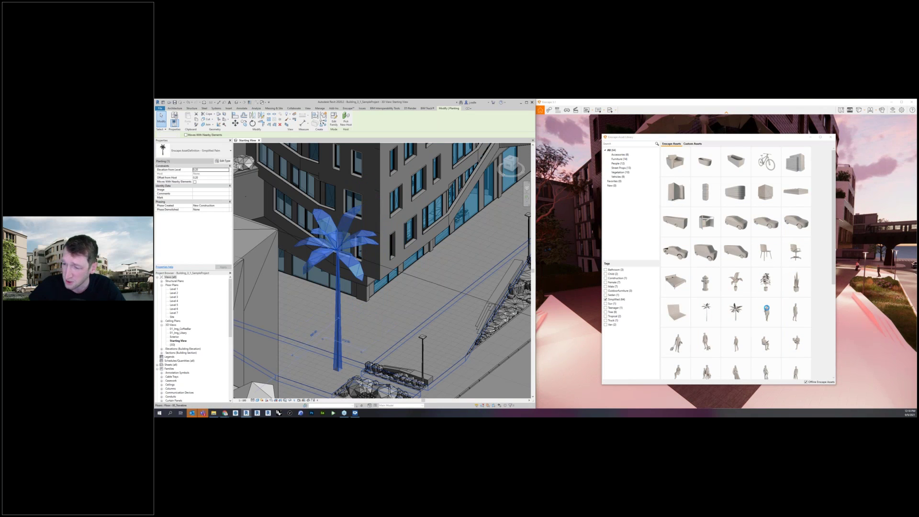
Step: Browse the rest of the simplified assets in the Asset Library, and close the library
mouse_move(719, 289)
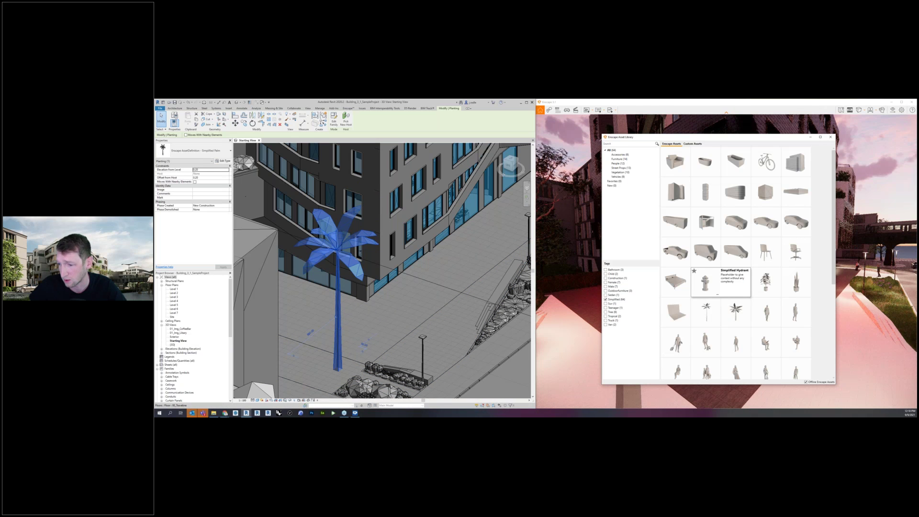
scroll(736, 264, "down", 5)
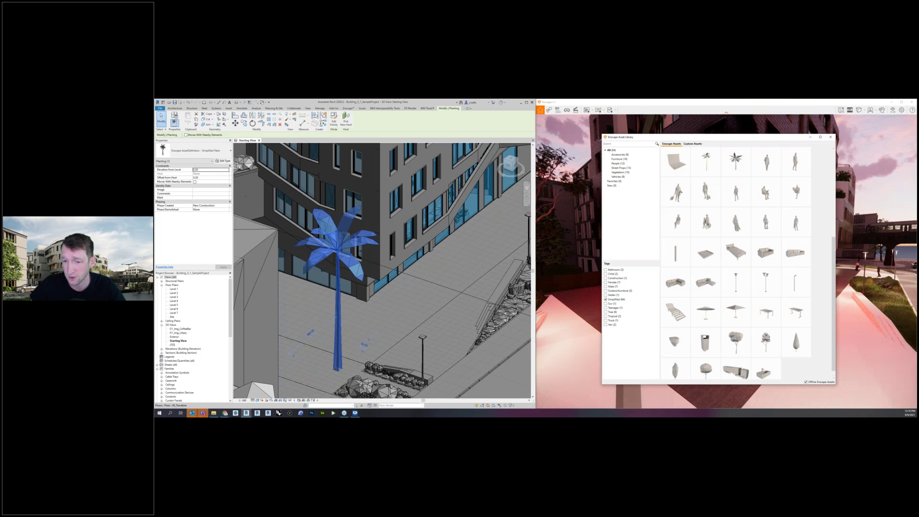
scroll(736, 343, "down", 1)
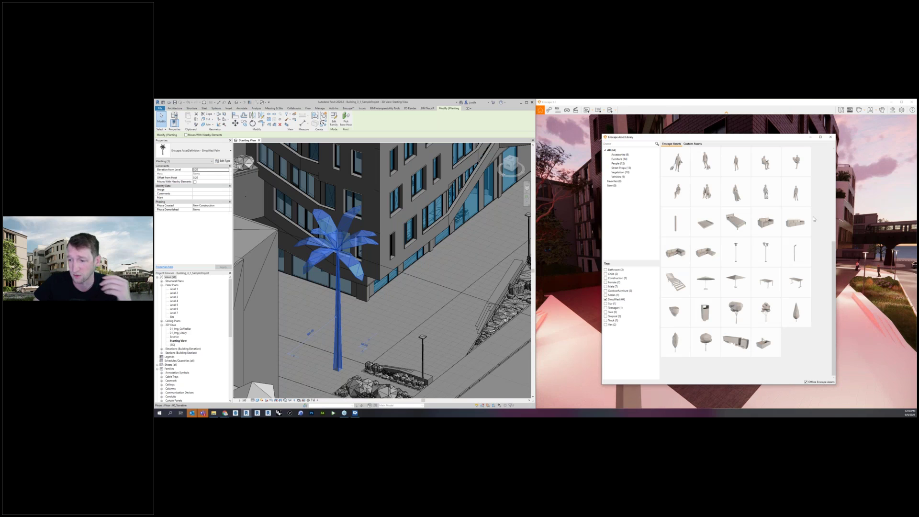
mouse_move(795, 202)
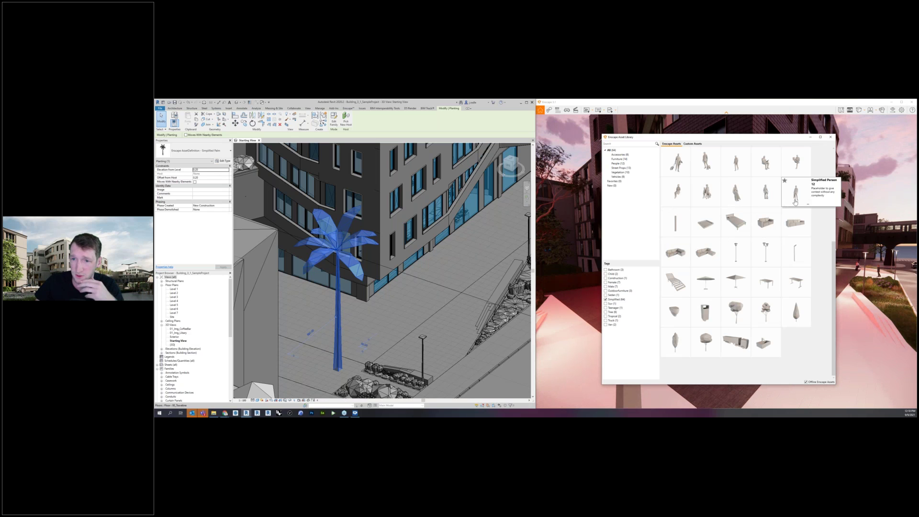
left_click(831, 138)
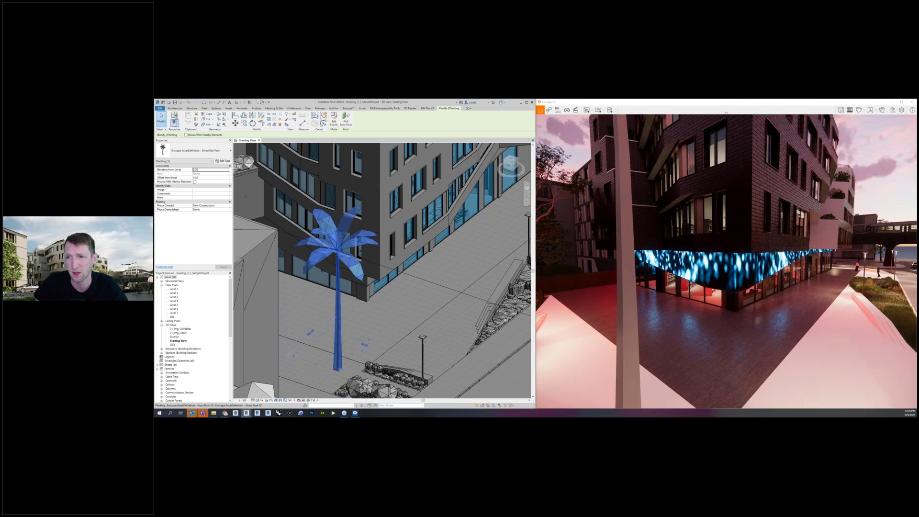
Step: Open Enscape's upload manager and preview the first uploaded panorama of the Building_3_1_2 project
mouse_move(727, 278)
left_mouse_down()
mouse_move(724, 206)
mouse_move(725, 287)
left_mouse_up()
left_click(349, 109)
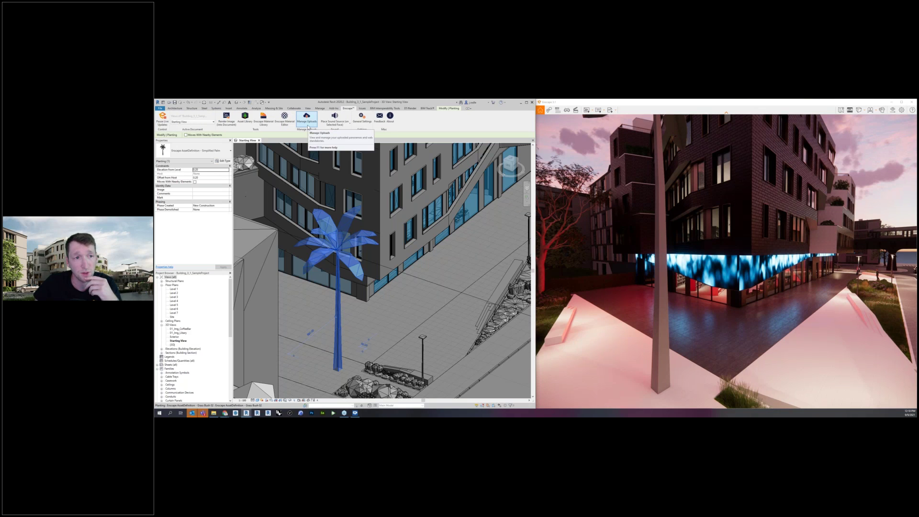
left_click(307, 120)
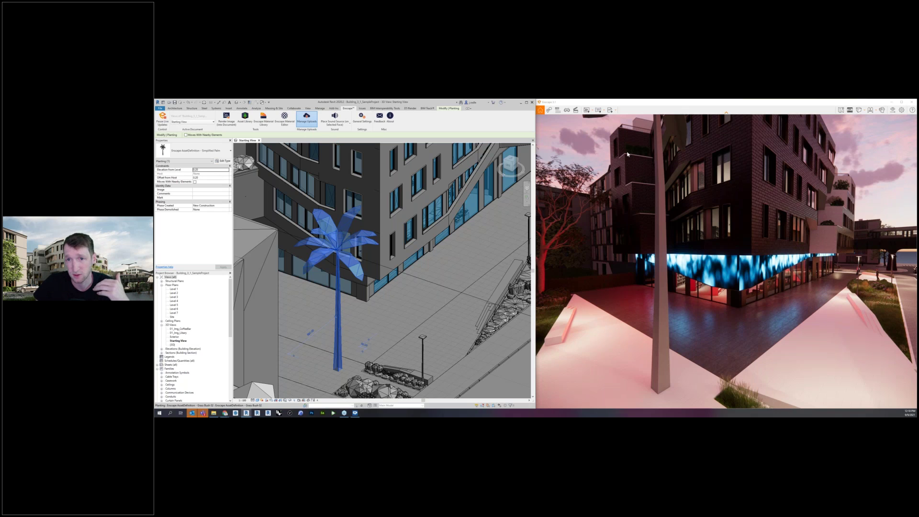
left_click(605, 112)
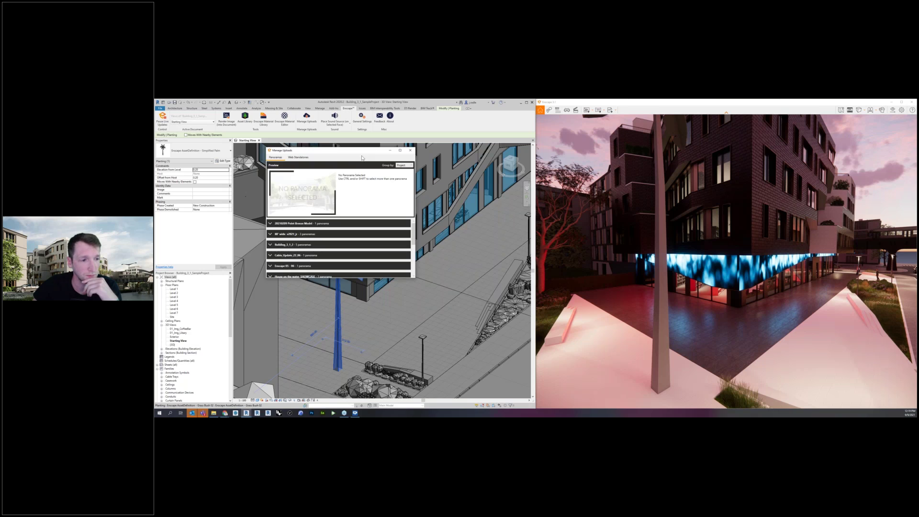
left_click(270, 245)
scroll(340, 248, "down", 2)
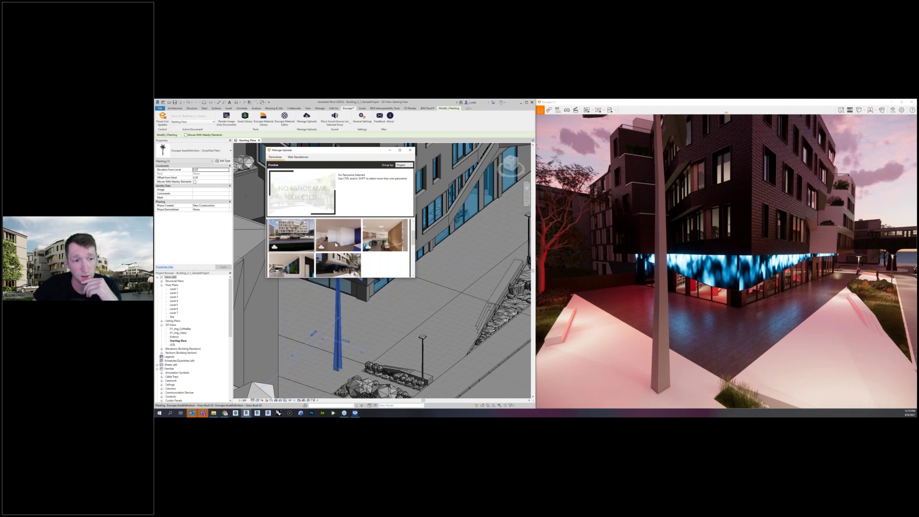
left_click(294, 240)
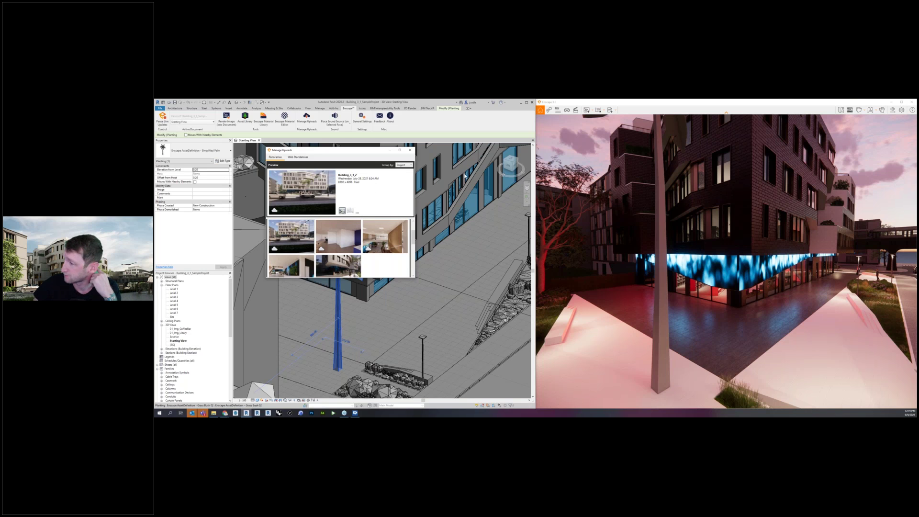
Step: Switch to the Enscape account page in Chrome and start editing a mono panorama gallery from all five Building_3_1_2 panoramas
left_click(225, 412)
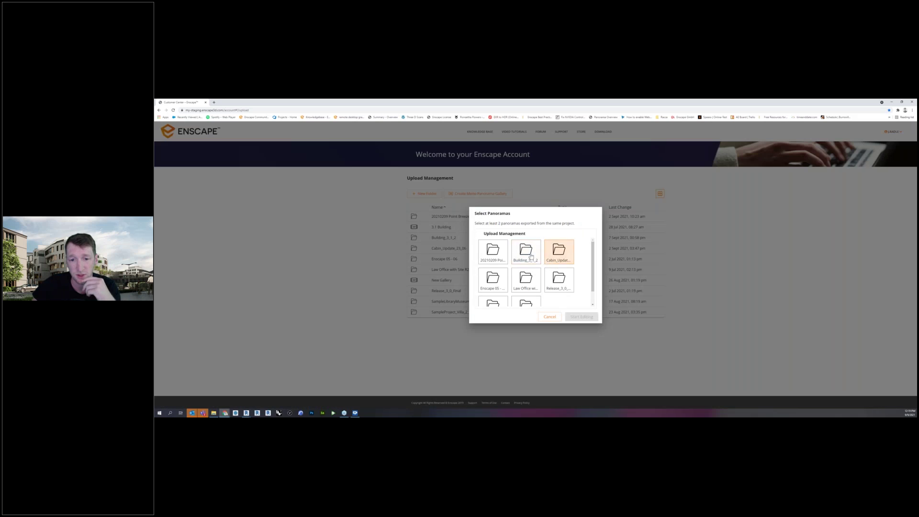
double_click(557, 250)
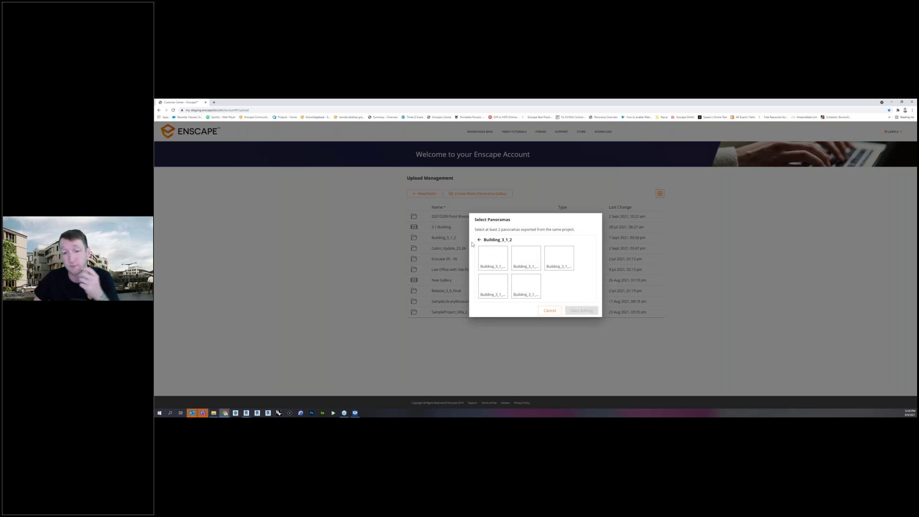
left_click(531, 261)
left_click(559, 258)
left_click(493, 286)
left_click(536, 292)
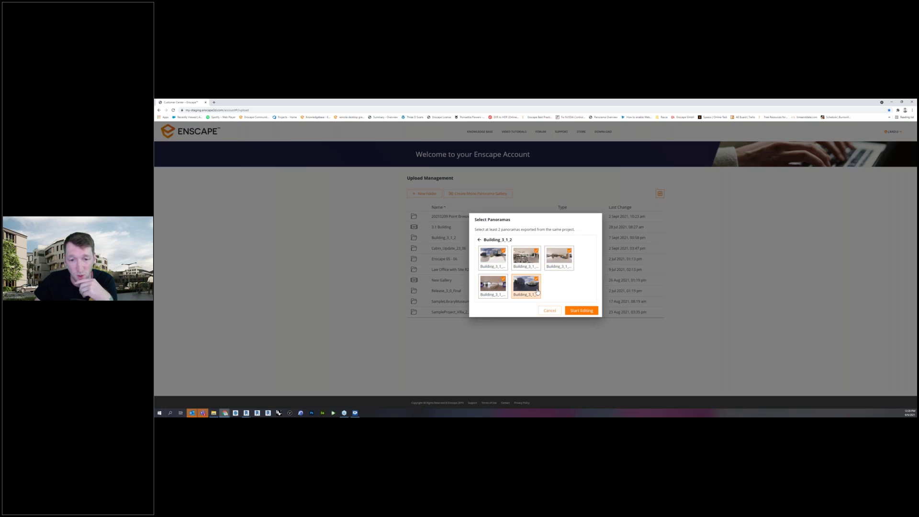
left_click(571, 308)
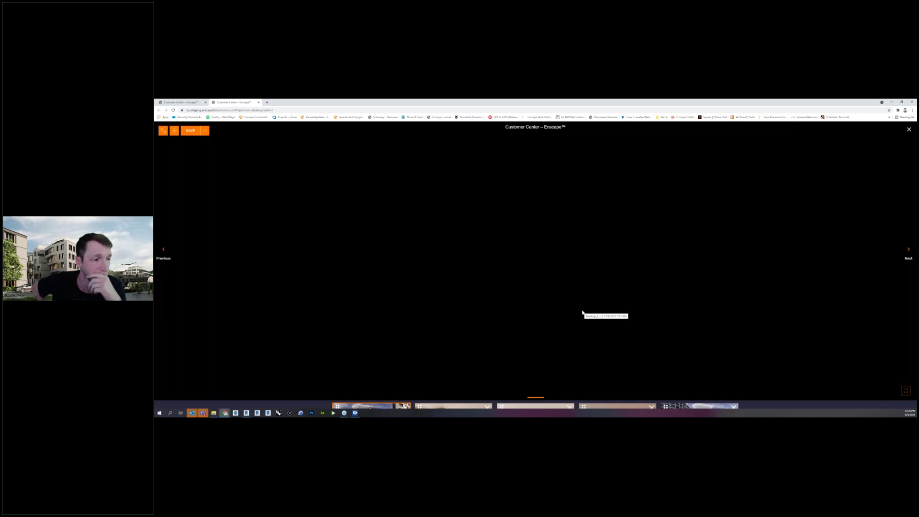
Step: View the gallery's panoramas and move the street-view panorama ahead of the meeting-room one, to fourth place
mouse_move(329, 405)
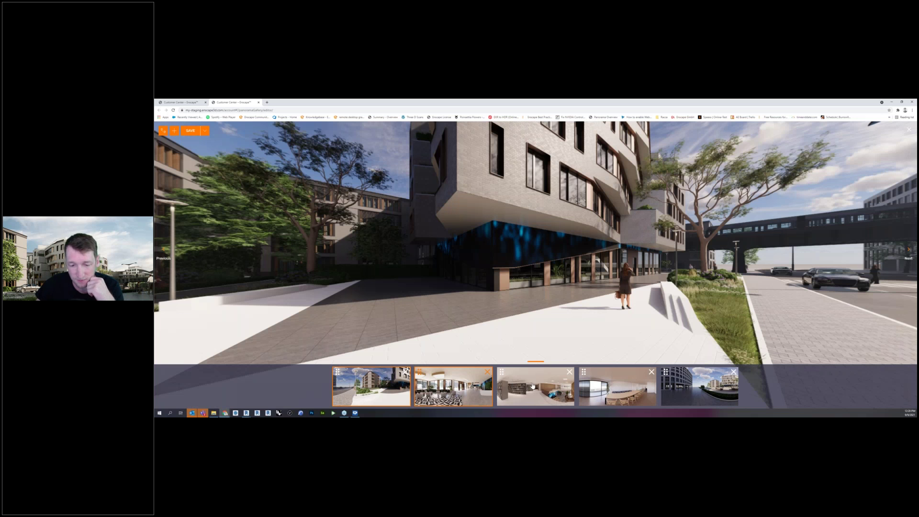
left_click(532, 386)
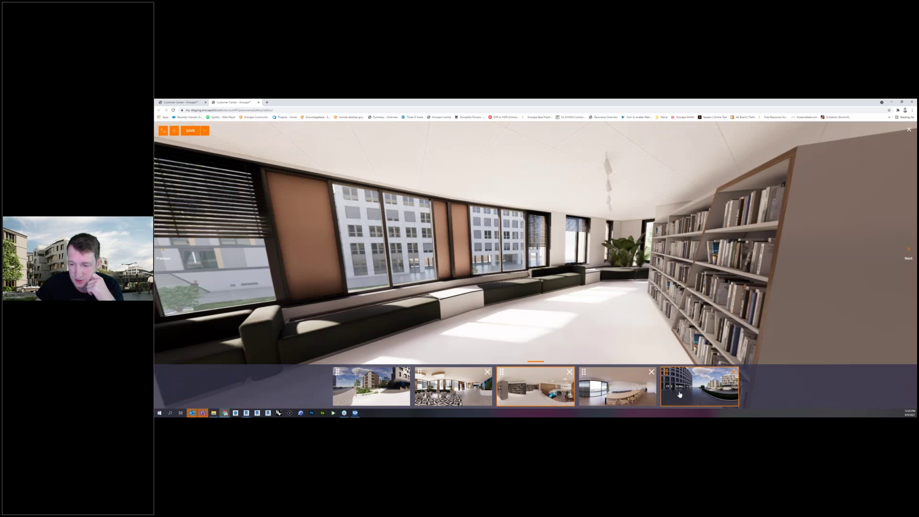
left_click(699, 388)
left_click_drag(667, 372, 584, 373)
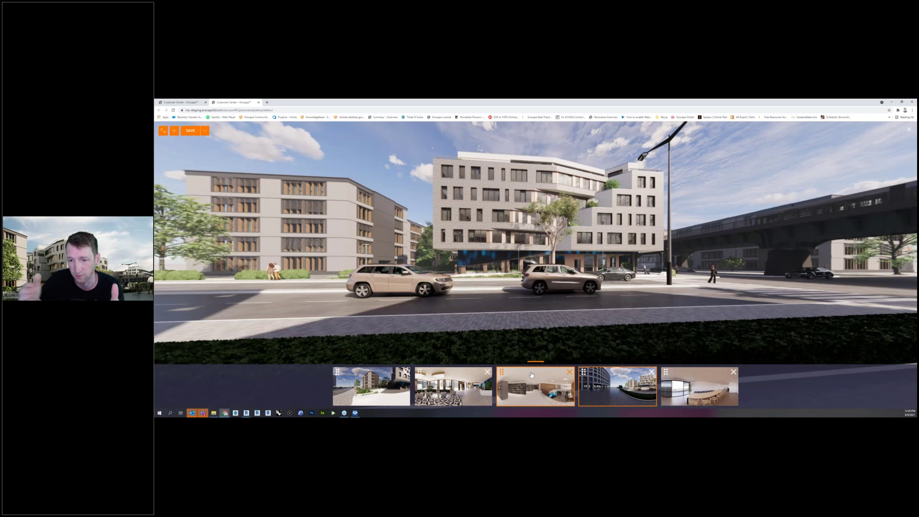
left_click(368, 389)
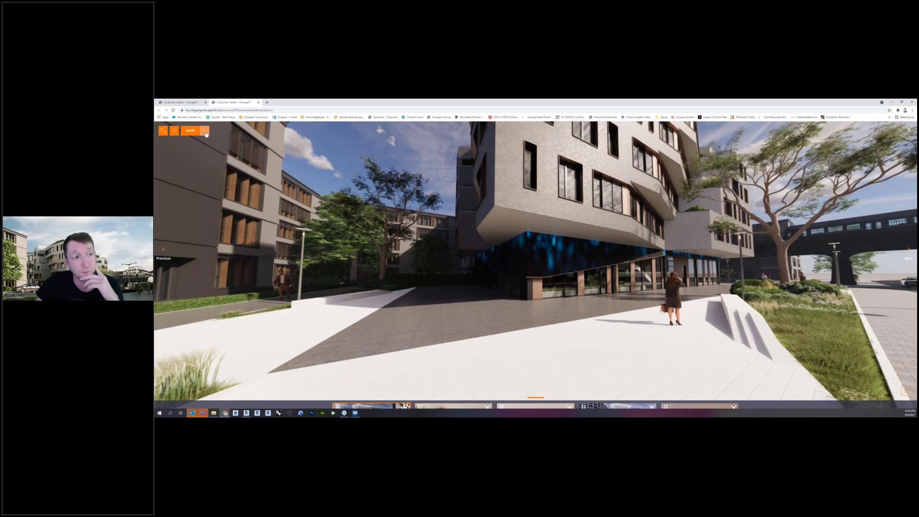
Step: Save the panorama gallery as New Gallery in the Upload Management folder, replacing the existing gallery
left_click(205, 131)
left_click(195, 142)
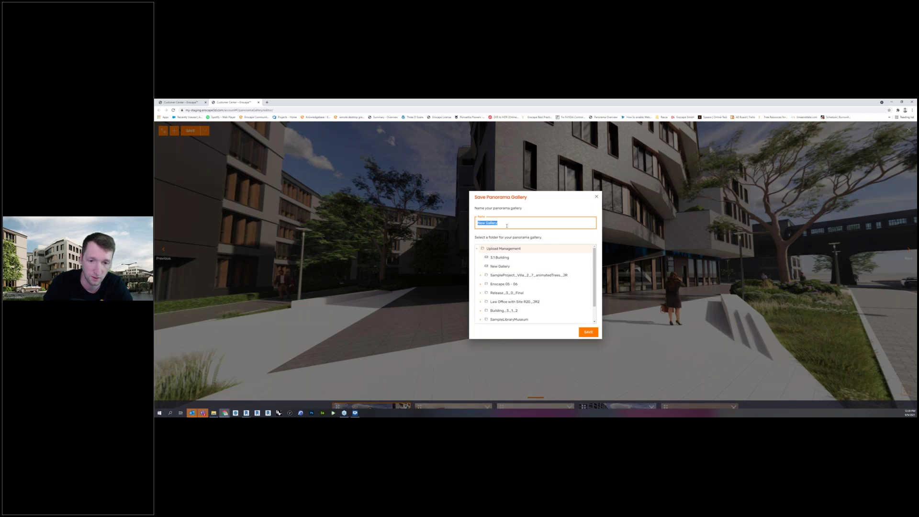
key("Return")
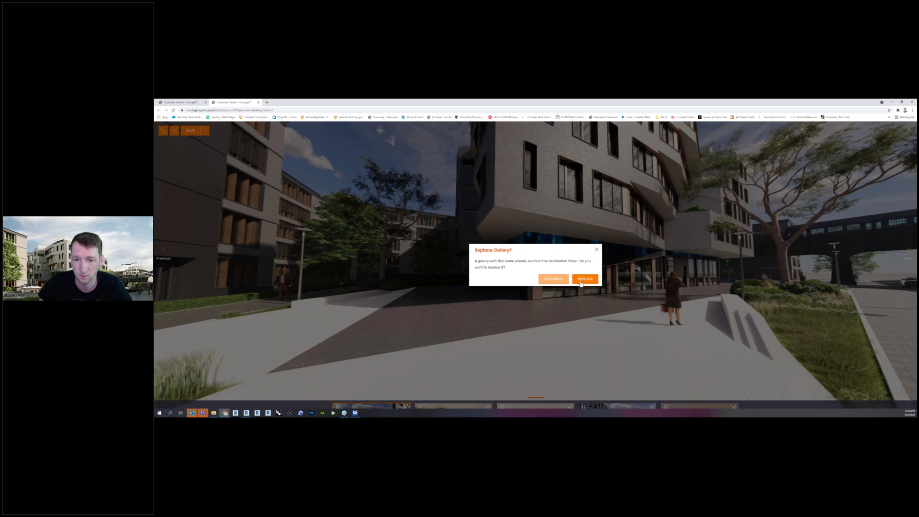
left_click(581, 284)
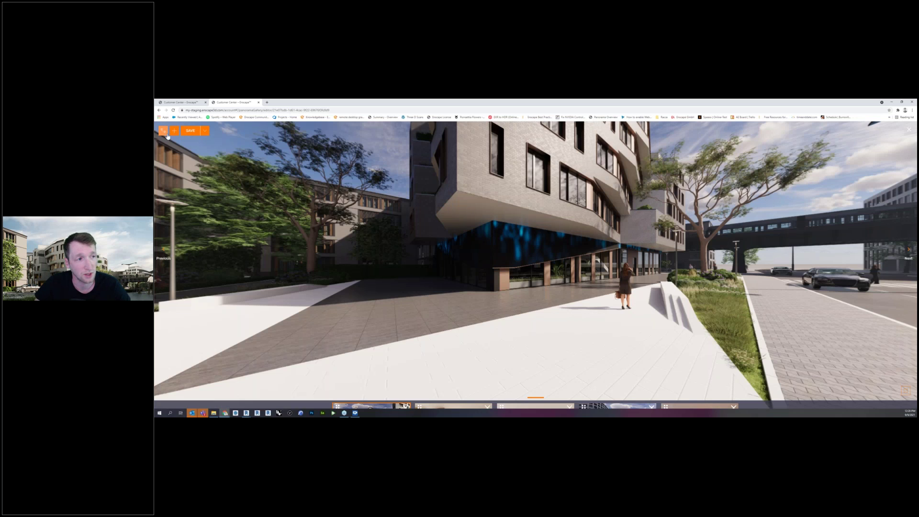
Step: Return to Upload Management through my-staging.enscape3d.com and open the saved New Gallery for viewing
left_click(159, 110)
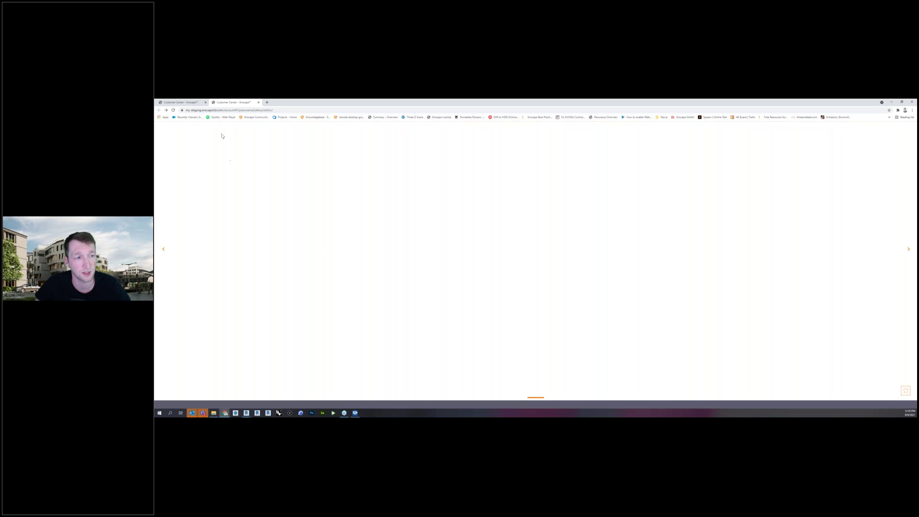
left_click(300, 111)
type("my-staging.enscape3d.com")
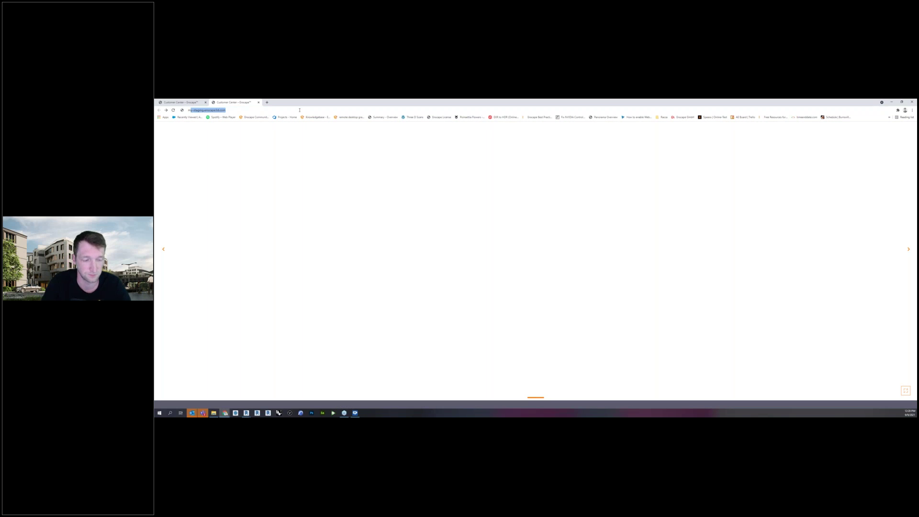
key("Return")
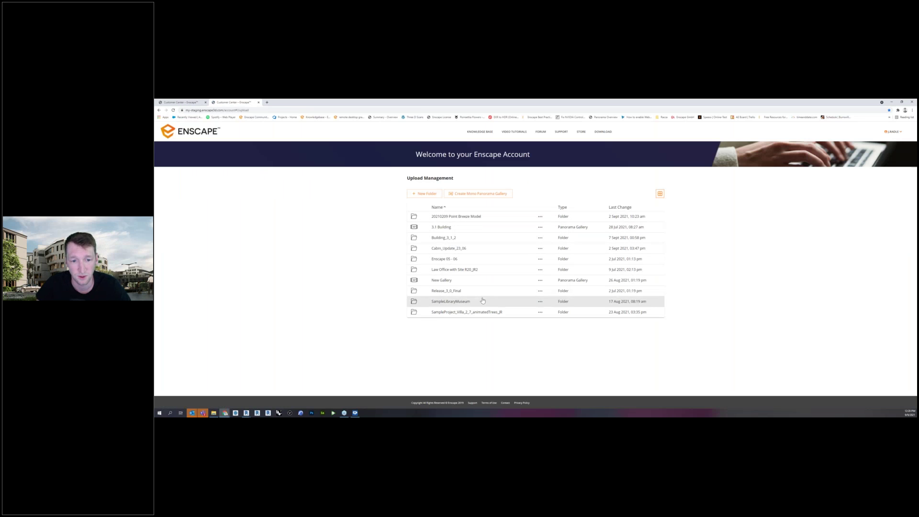
left_click(463, 281)
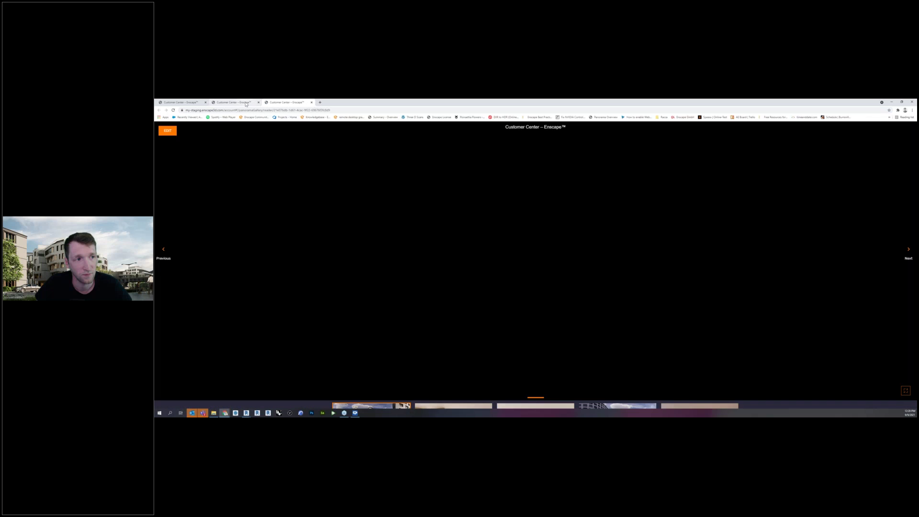
Step: Open the sharing options of New Gallery from the Upload Management list and copy its share link
left_click(235, 102)
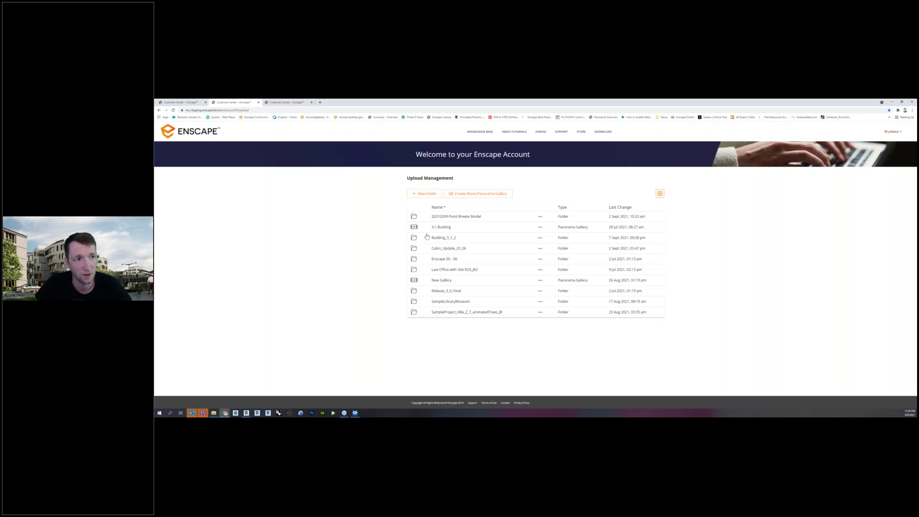
left_click(541, 281)
left_click(556, 282)
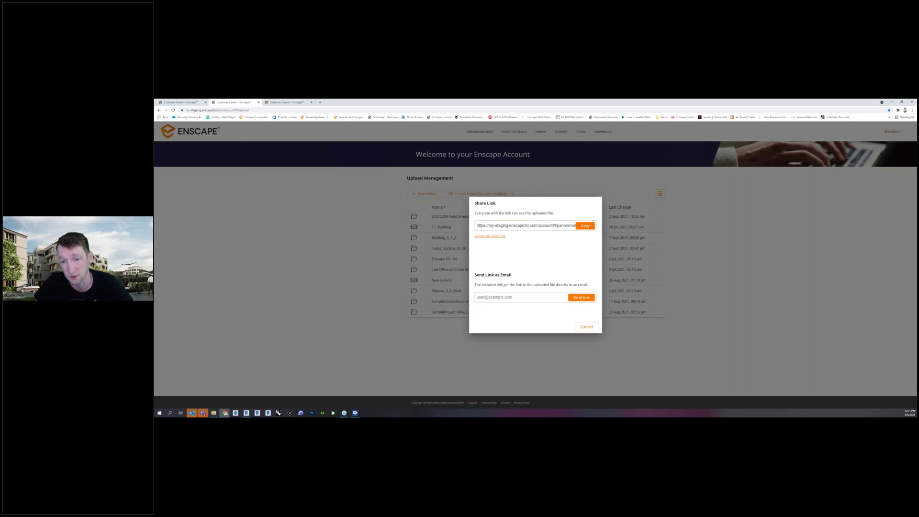
left_click(585, 227)
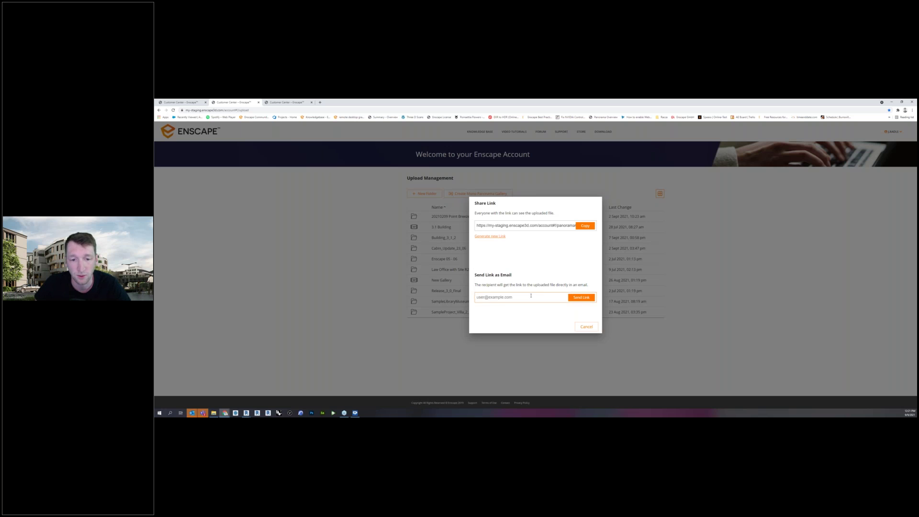
Step: Open the New Gallery view, look around the panorama of the building with the glowing facade, and return to Revit
key("ctrl+Tab")
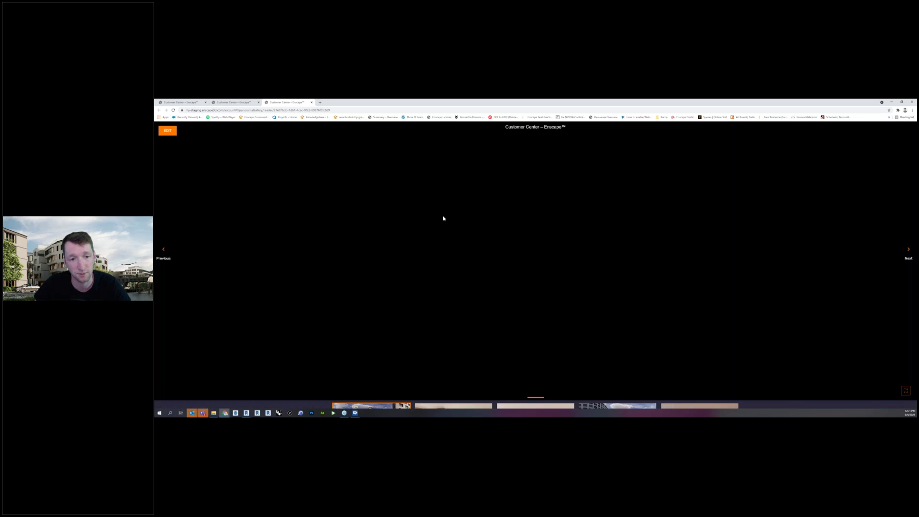
left_click_drag(446, 223, 549, 238)
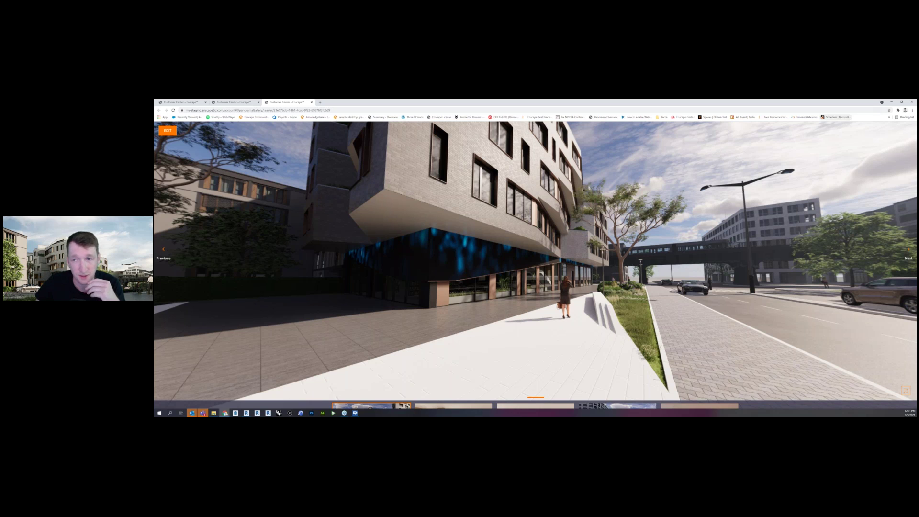
left_click(892, 103)
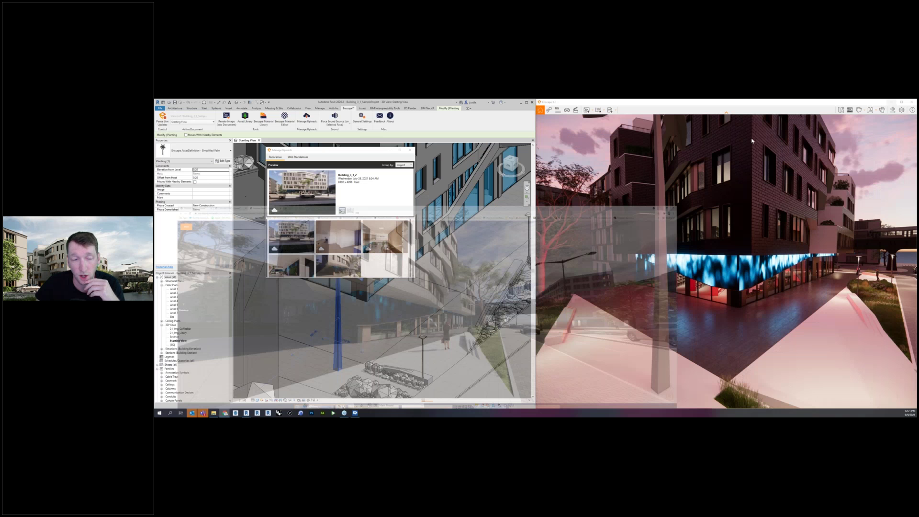
Step: Close the Enscape uploads window and open the Rendering hardware features in Enscape's General Settings
left_click(410, 150)
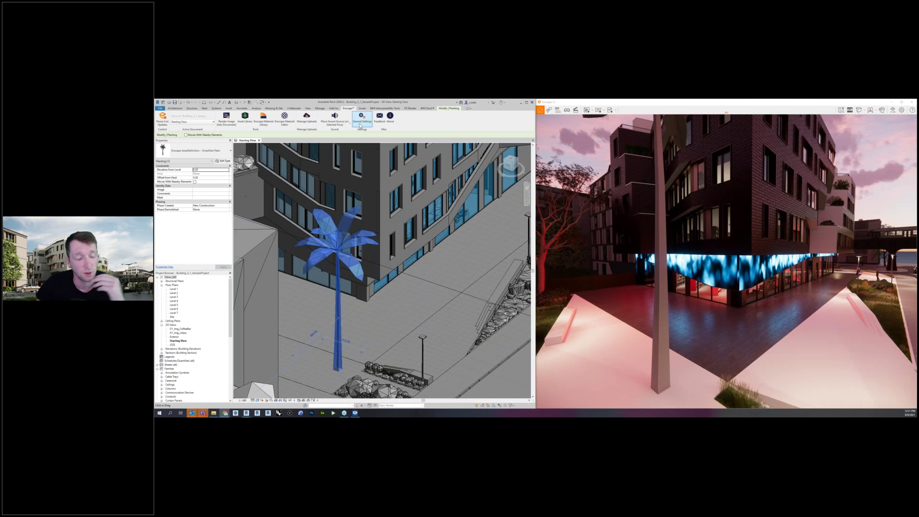
left_click(360, 126)
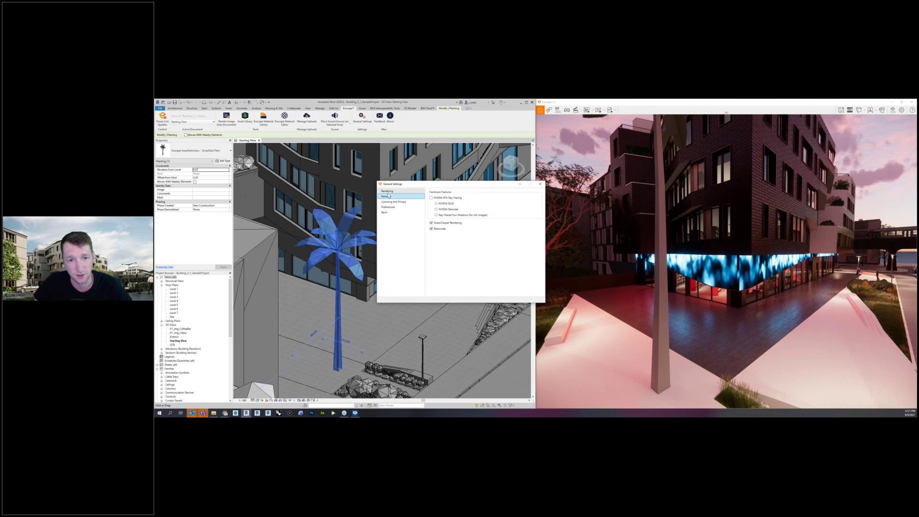
mouse_move(450, 203)
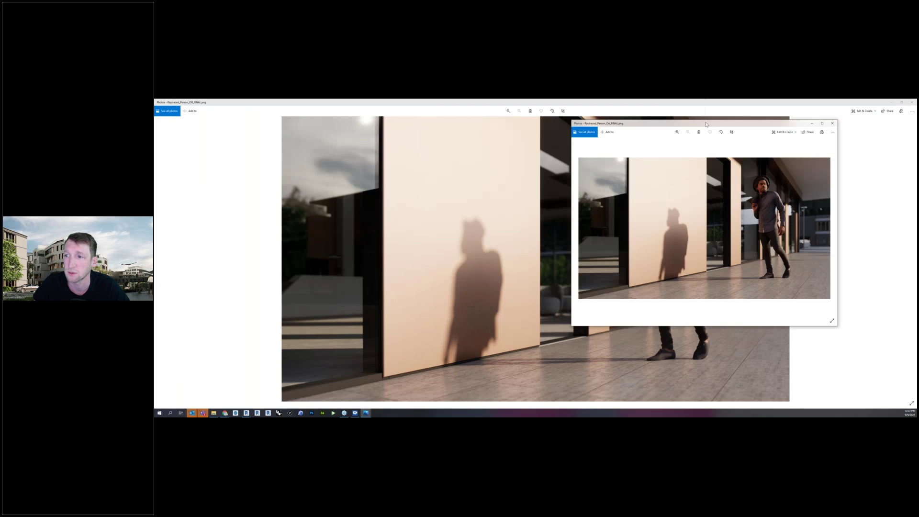
Step: Place the two Photos windows of walking-person shadow renders side by side, and bring up the monstera plant shadow pair
left_click_drag(706, 125, 916, 154)
left_click(369, 190)
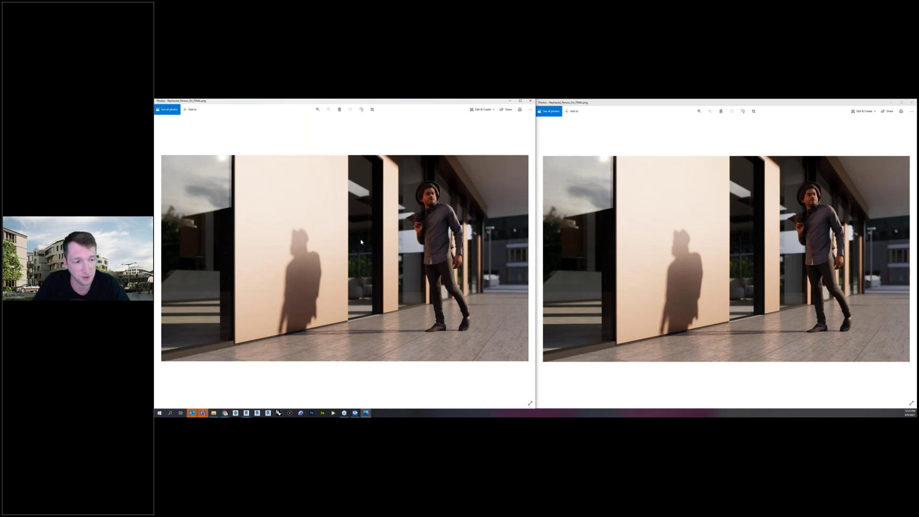
key("Right")
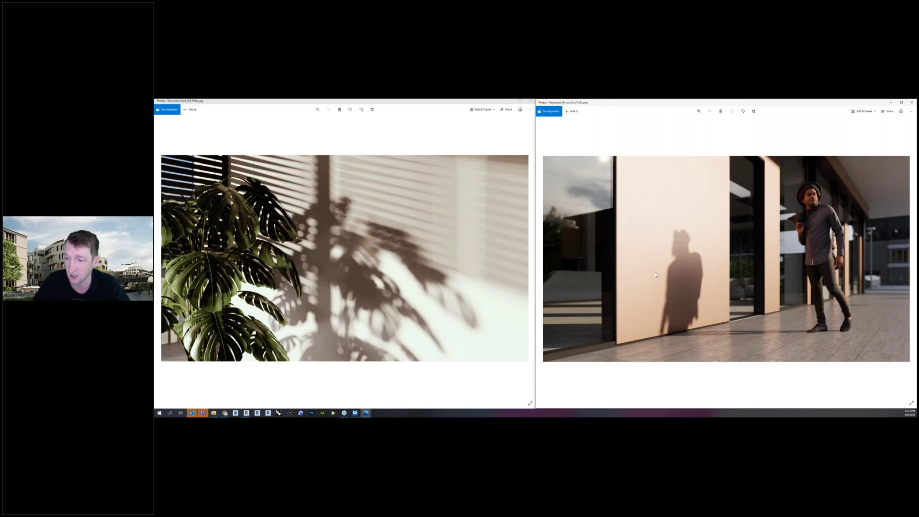
key("Right")
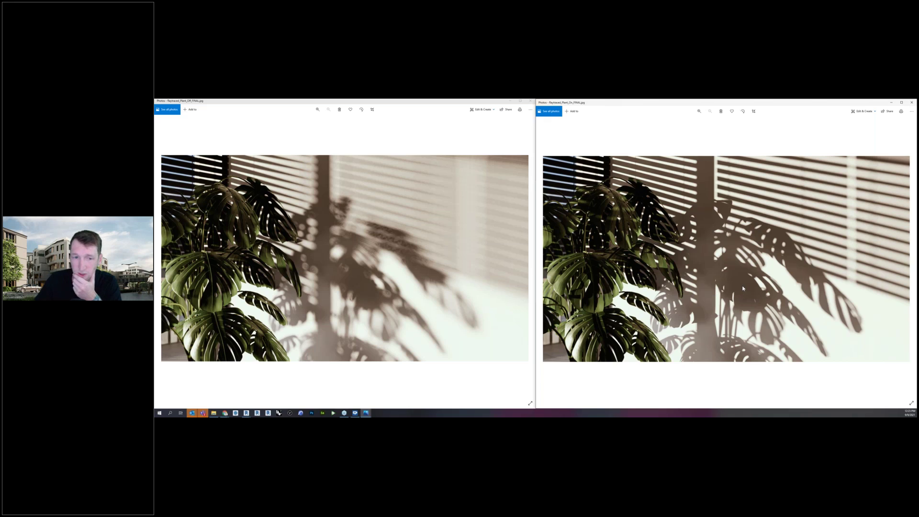
Step: Advance both Photos windows to the BEFORE and NOW renders of potted plants on the white round table
left_click(464, 288)
key("Right")
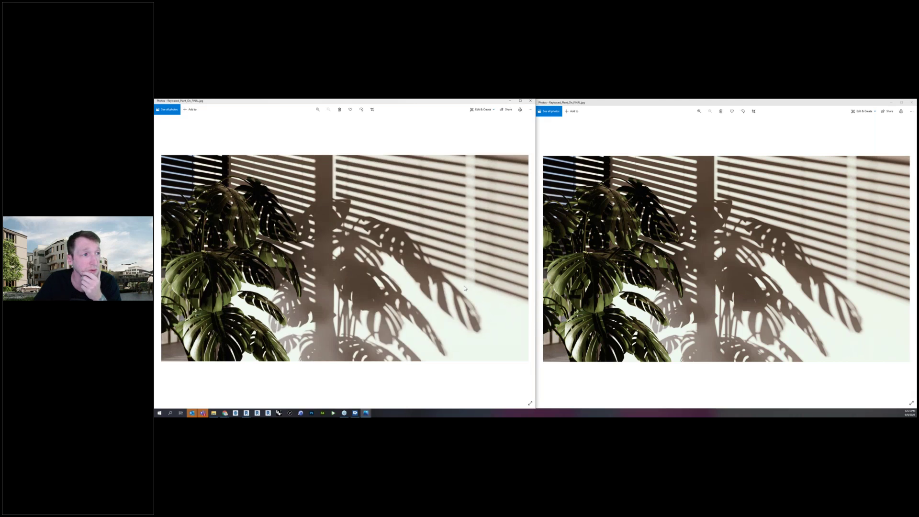
key("Right")
left_click(674, 295)
key("Right")
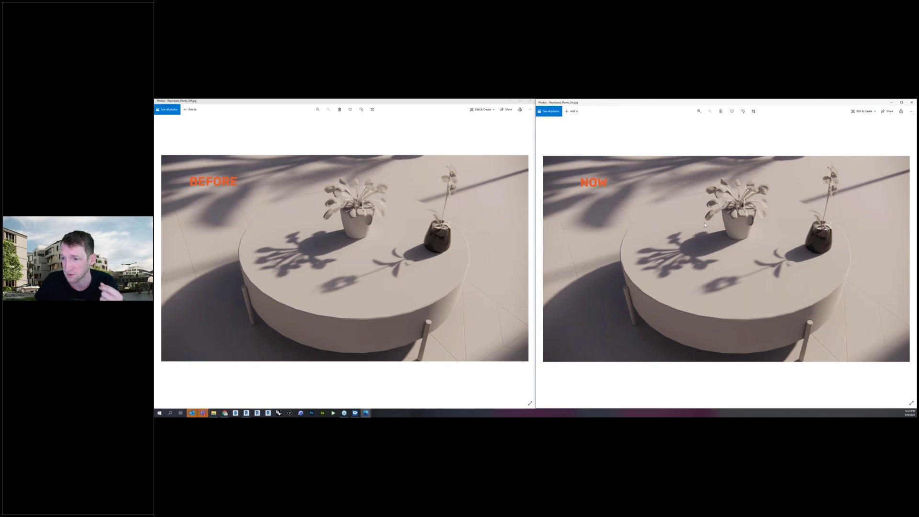
Step: Advance both Photos windows to the BEFORE and NOW close-ups of plant shadows on the wooden table
left_click(388, 243)
key("Right")
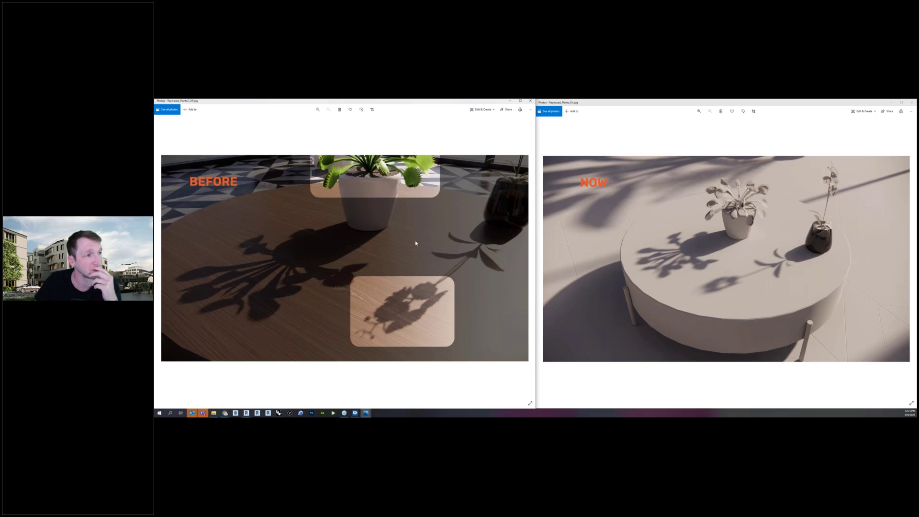
left_click(651, 302)
key("Right")
key("Right")
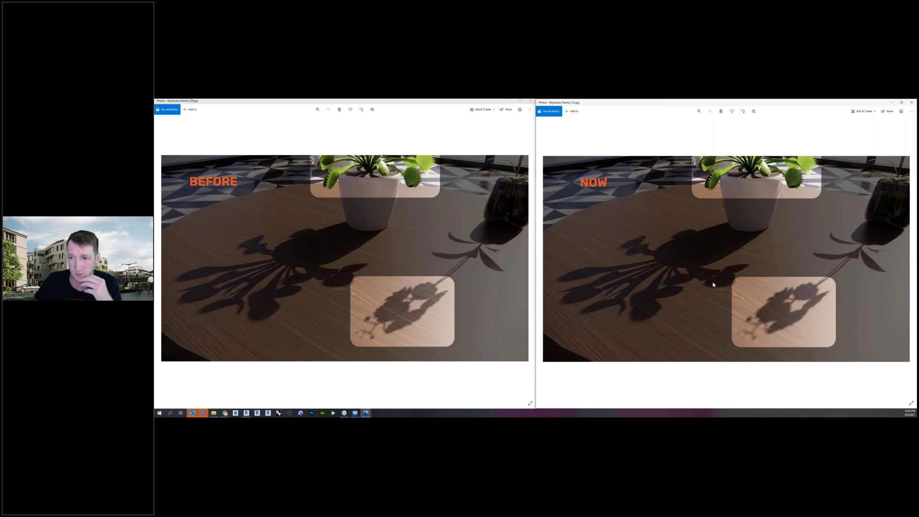
Step: Advance both Photos windows to the terrace railing renders to compare ray-traced shadows off and on
left_click(378, 252)
key("Right")
key("Right")
left_click(628, 269)
key("Right")
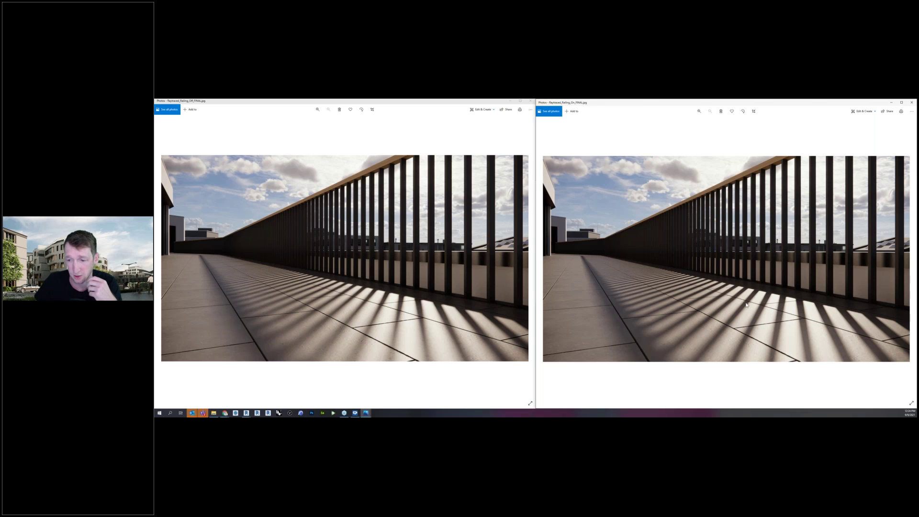
Step: Advance both Photos windows to the street tree renders to compare ray-traced shadows off and on
key("Right")
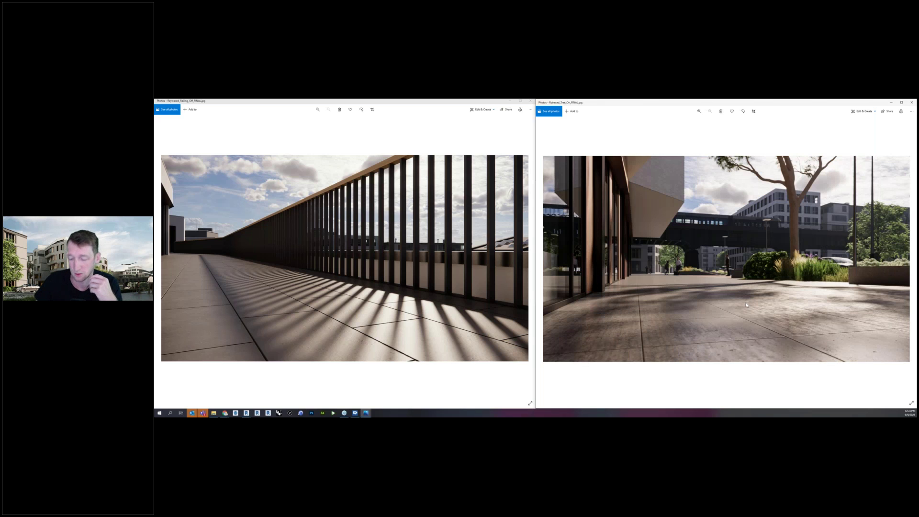
left_click(341, 255)
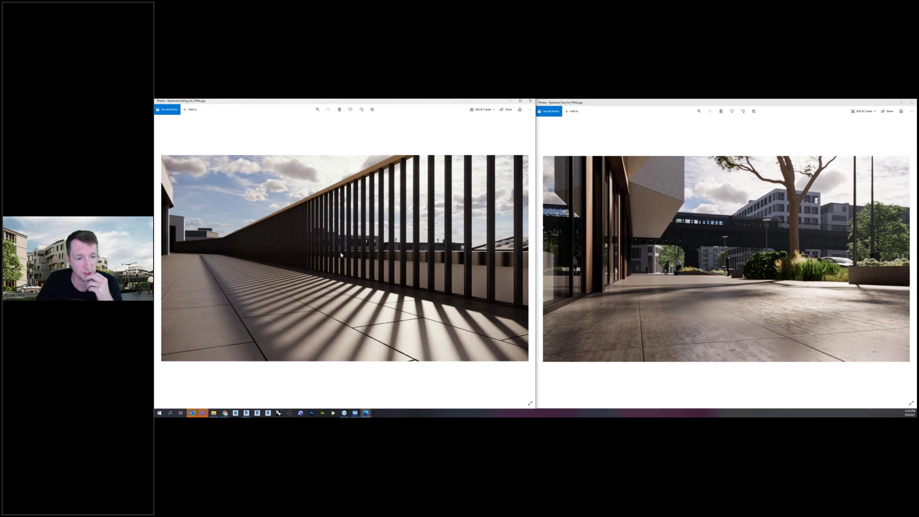
key("Right")
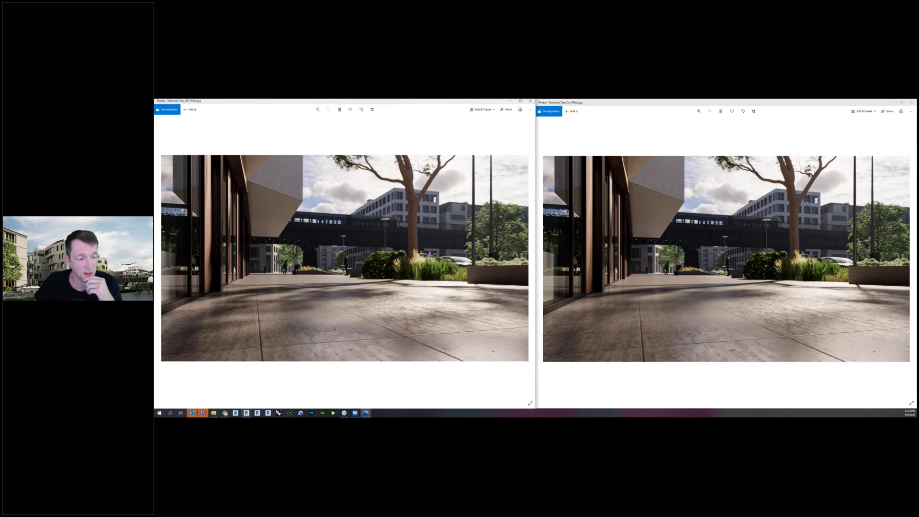
Step: Switch back to Revit, review the NVIDIA RTX Ray Tracing options in the Enscape General Settings dialog, and close it
mouse_move(248, 415)
left_click(272, 396)
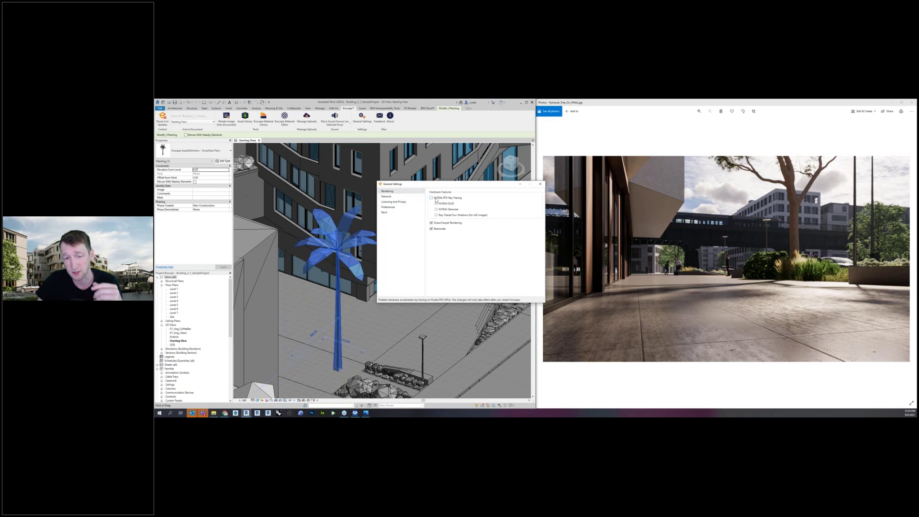
left_click_drag(454, 188, 436, 183)
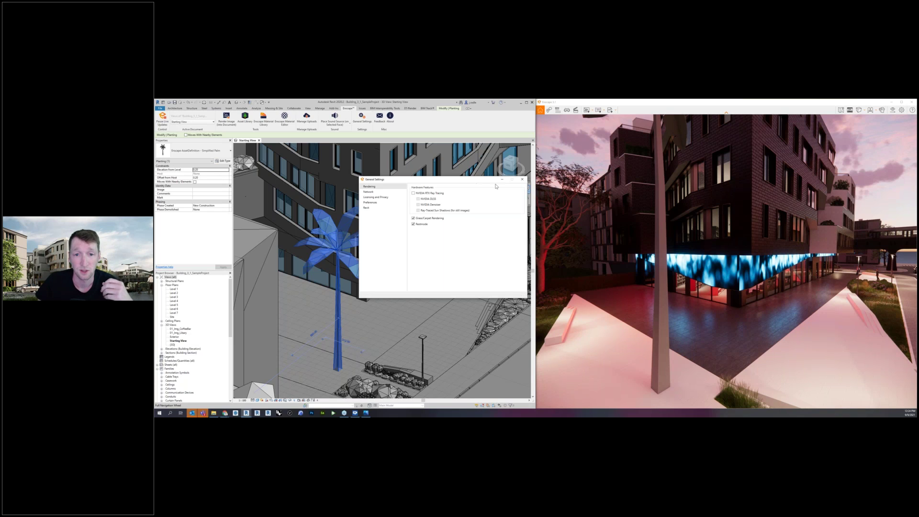
left_click(523, 179)
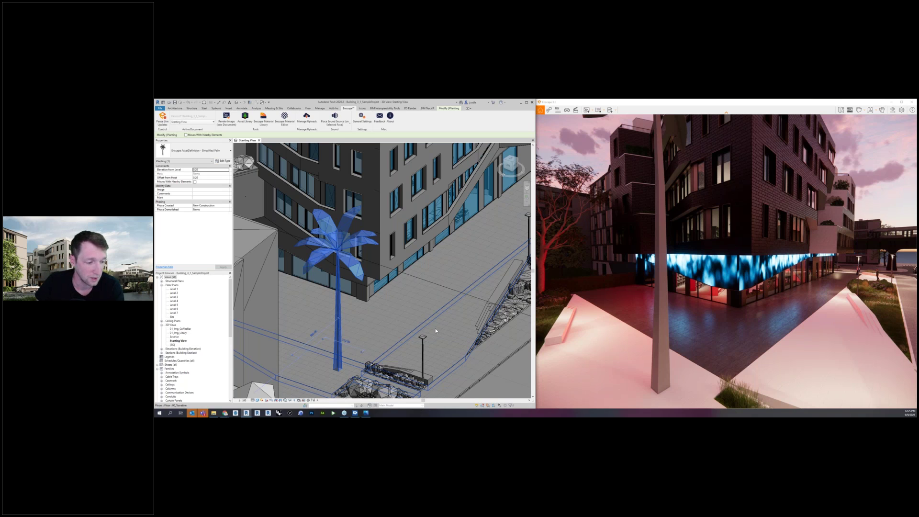
Step: Open the BEFORE and NOW dessert counter renders from the file explorer and place them side by side in Photos
mouse_move(214, 412)
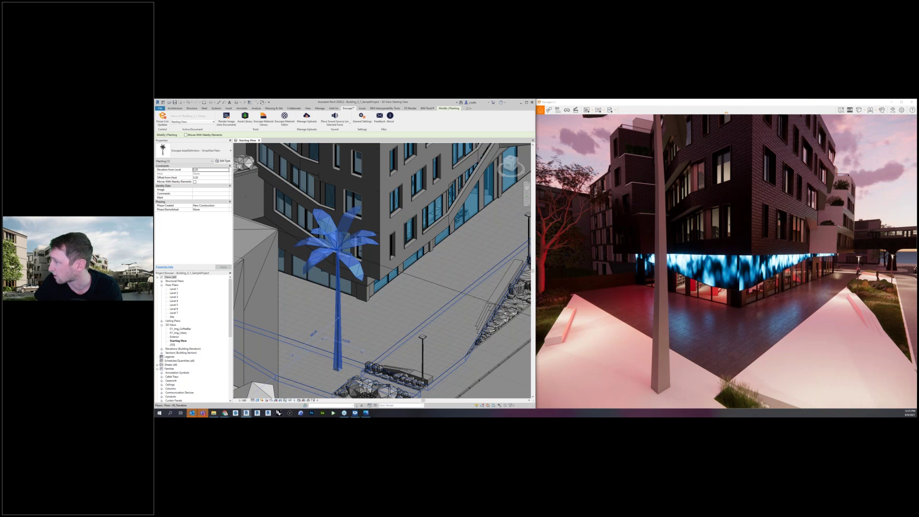
left_click(214, 412)
left_click_drag(877, 191, 917, 190)
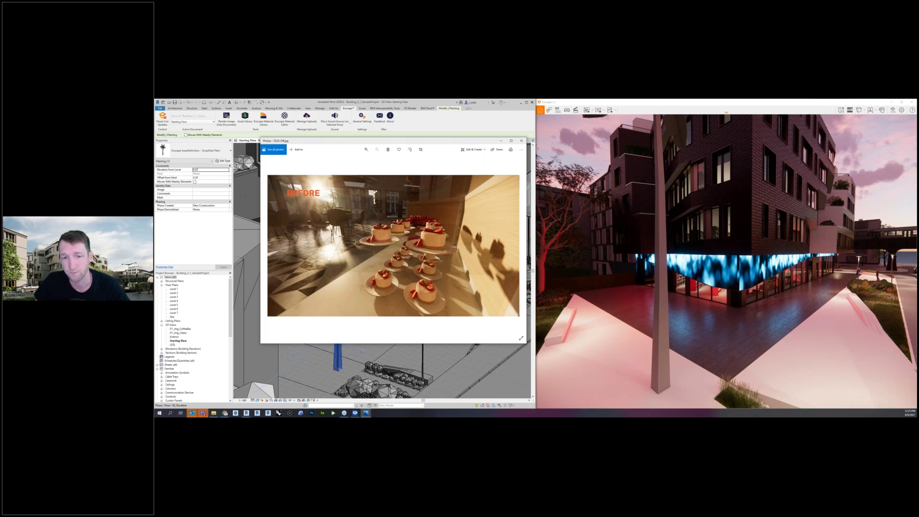
key("Right")
left_click_drag(434, 140, 917, 172)
left_click(409, 193)
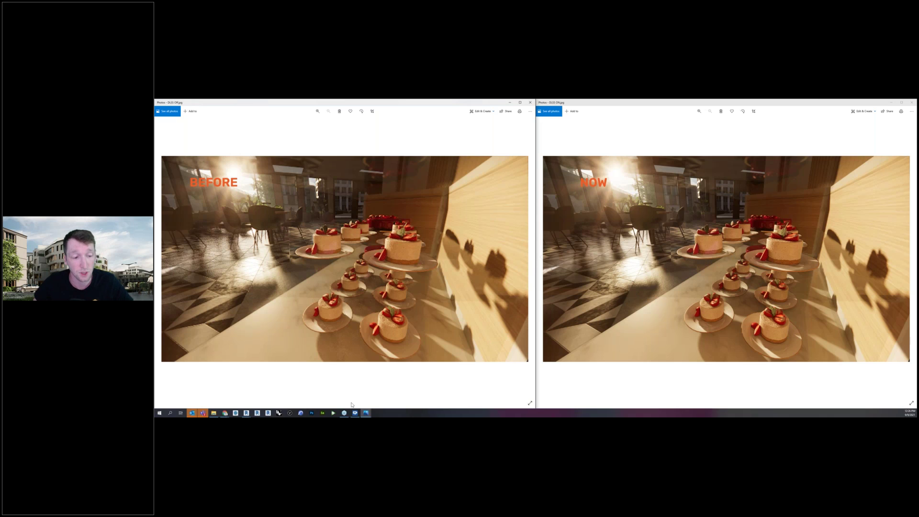
Step: Switch to Chrome and read the blog article on Enscape leveraging NVIDIA DLSS, from its benefits to the ghosting comparison images
left_click(225, 414)
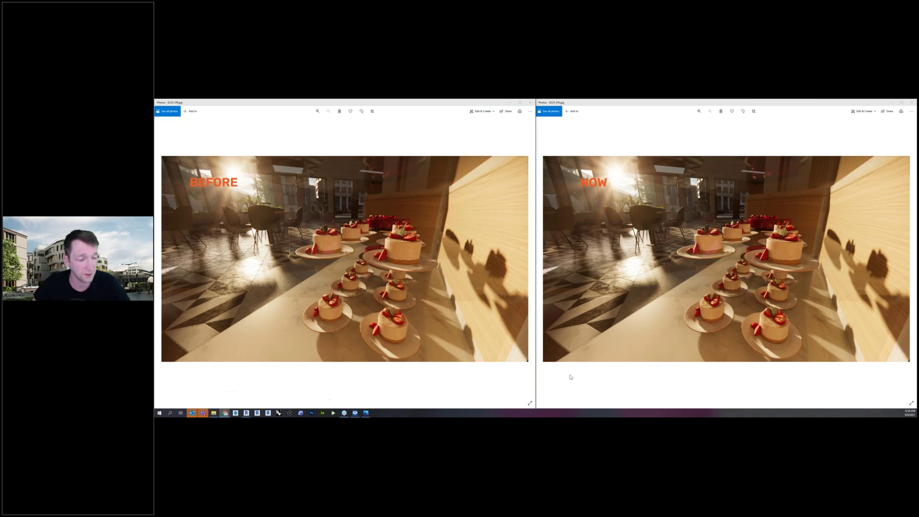
left_click_drag(918, 186, 441, 100)
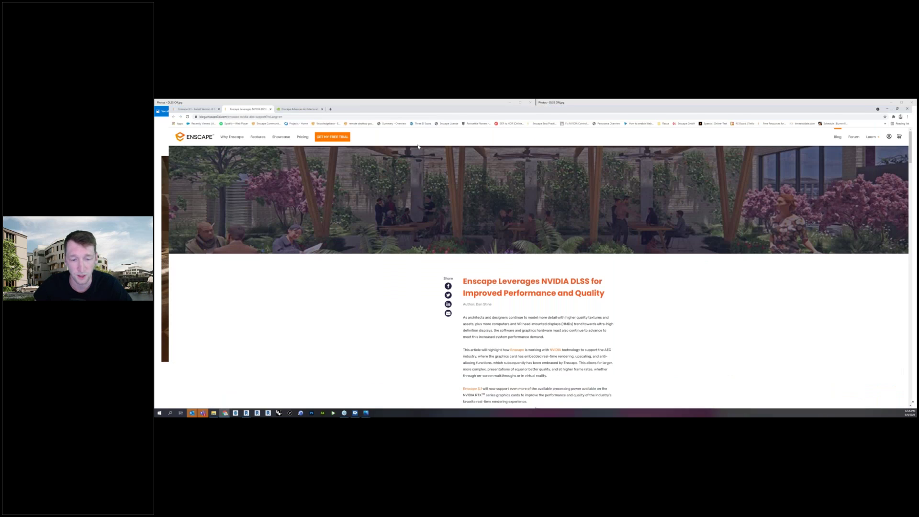
scroll(377, 277, "down", 4)
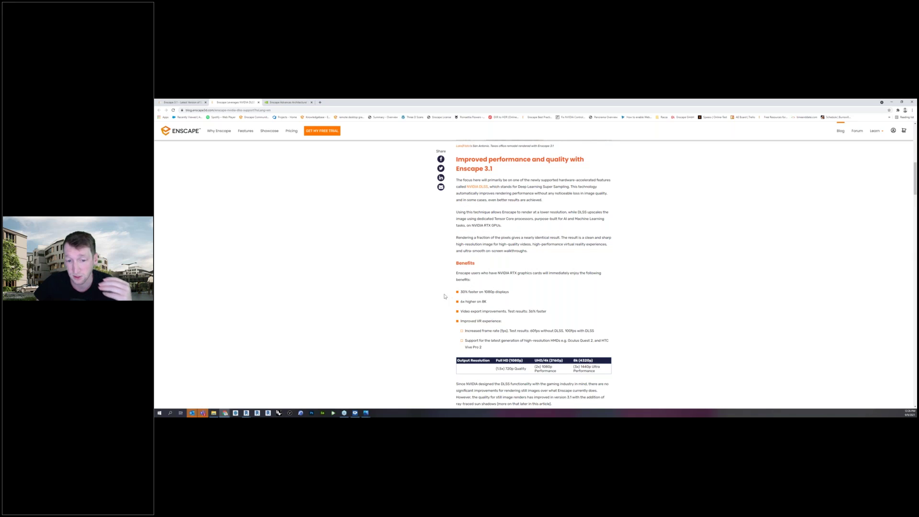
scroll(448, 298, "down", 5)
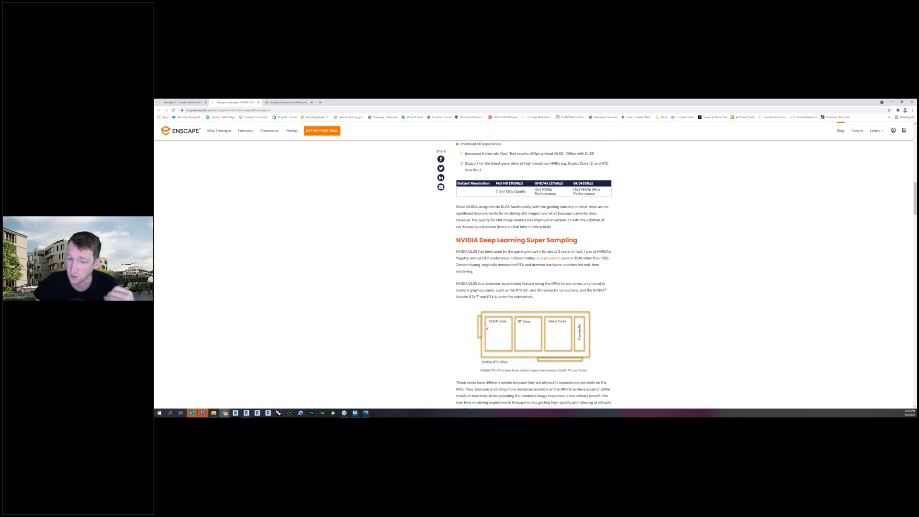
scroll(447, 315, "down", 4)
scroll(434, 311, "down", 3)
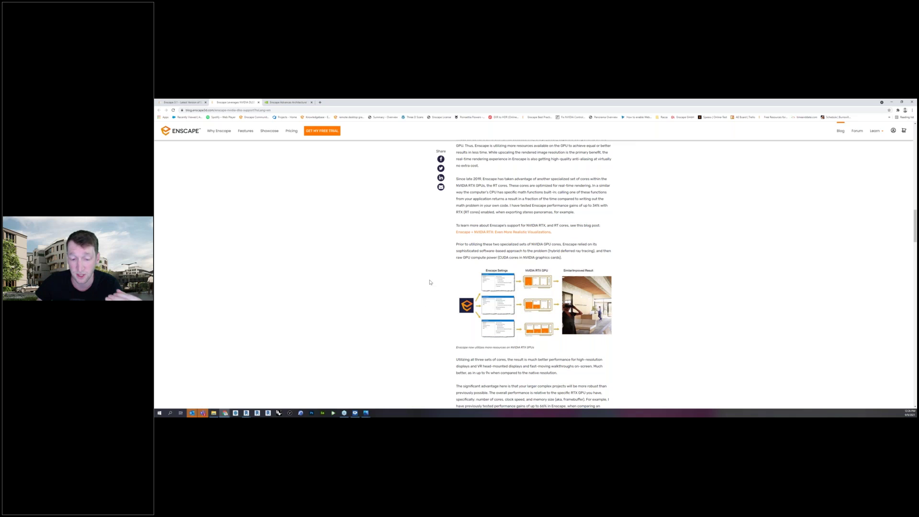
scroll(430, 282, "down", 5)
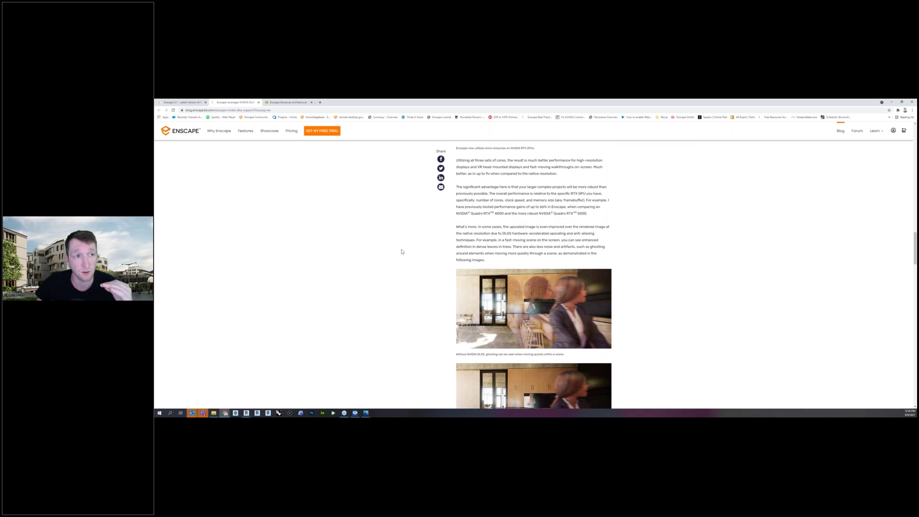
scroll(407, 263, "down", 3)
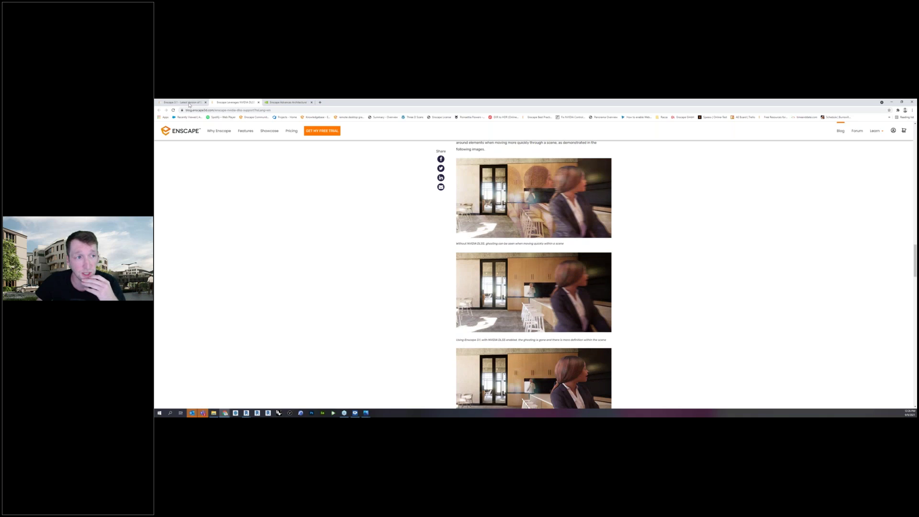
Step: Review the NVIDIA DLSS support section of the Enscape 3.1 release article
left_click(190, 103)
scroll(378, 251, "up", 1)
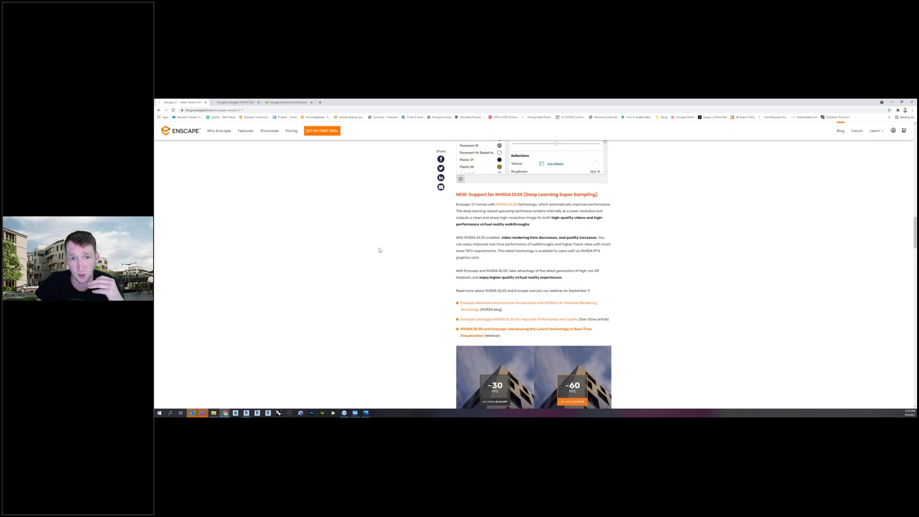
scroll(381, 248, "down", 3)
scroll(445, 307, "down", 10)
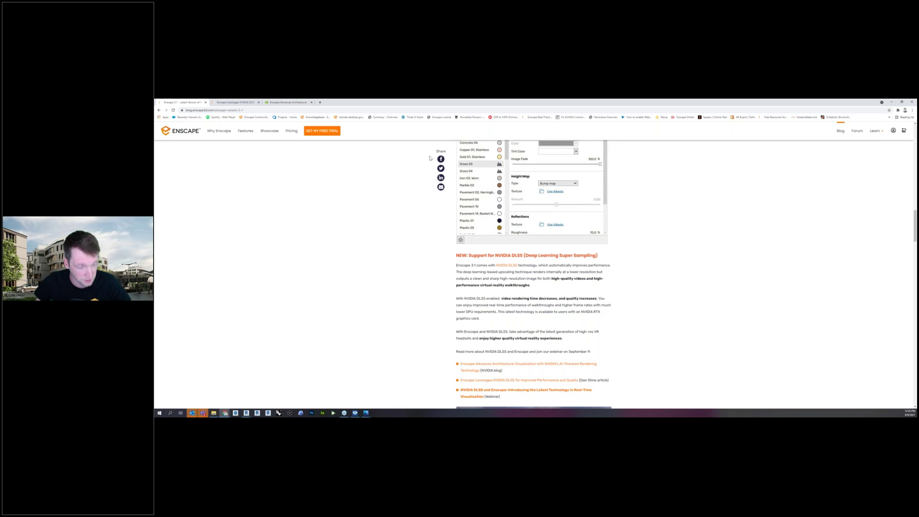
Step: Open the NVIDIA blog article on Enscape's AI-powered rendering and examine its Enscape 3.1 benchmark charts
left_click(283, 102)
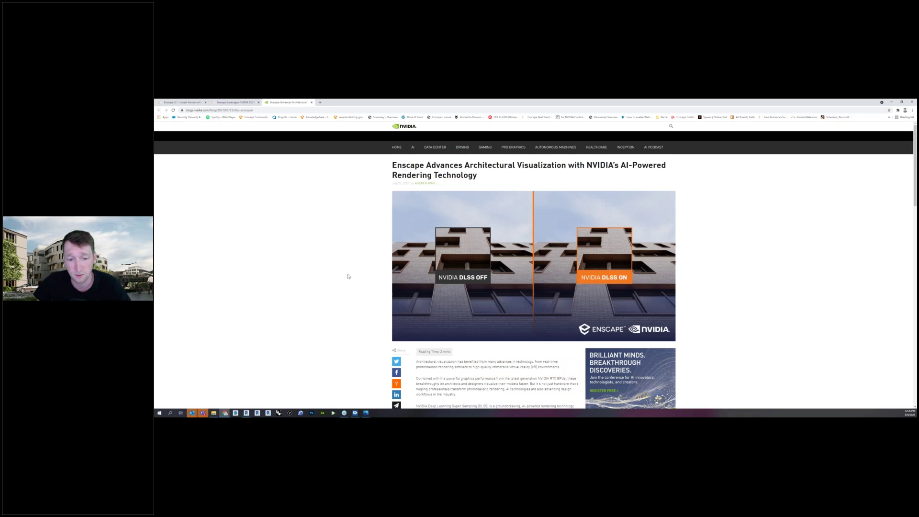
scroll(348, 276, "down", 5)
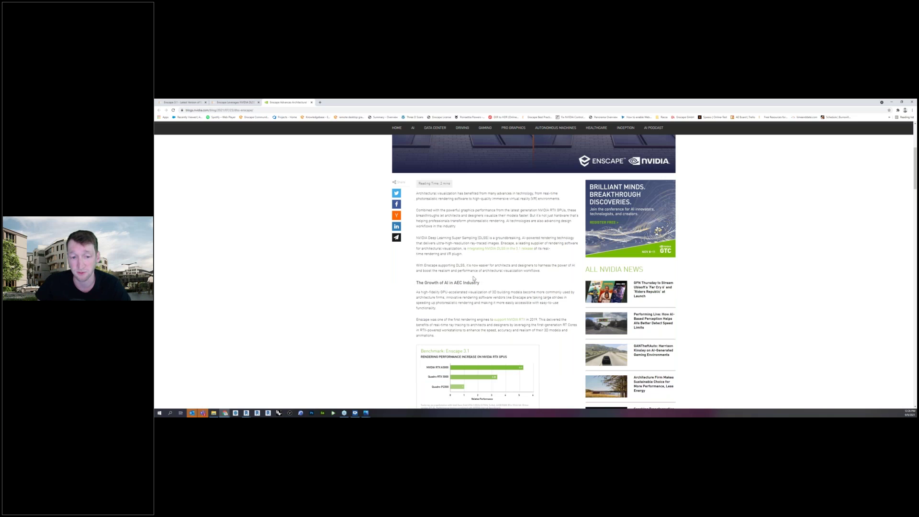
scroll(402, 267, "down", 6)
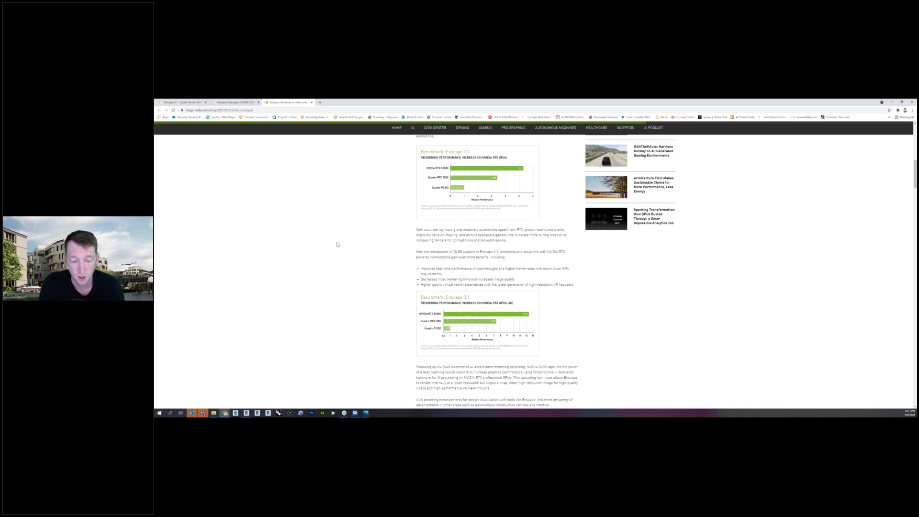
Step: Close both dessert counter comparison renders, return to Revit and review the hardware features in Enscape's General Settings
left_click(890, 102)
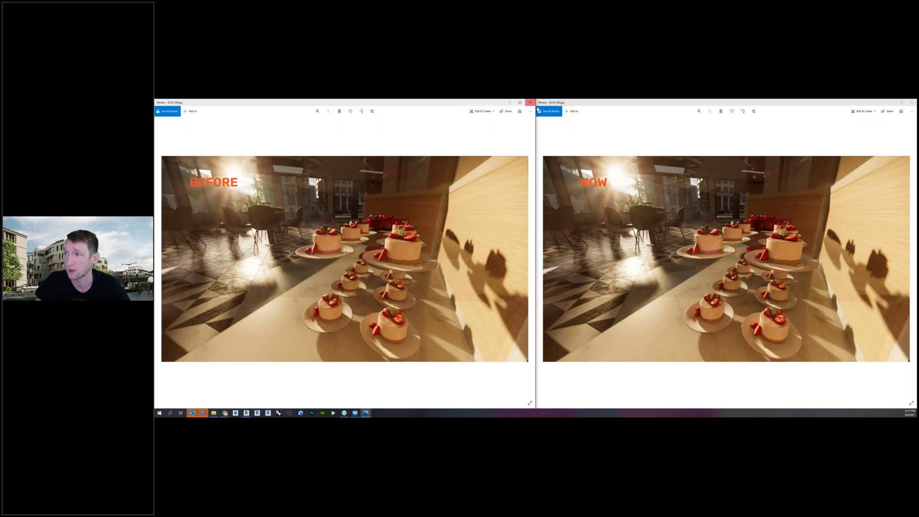
left_click(531, 102)
left_click(913, 102)
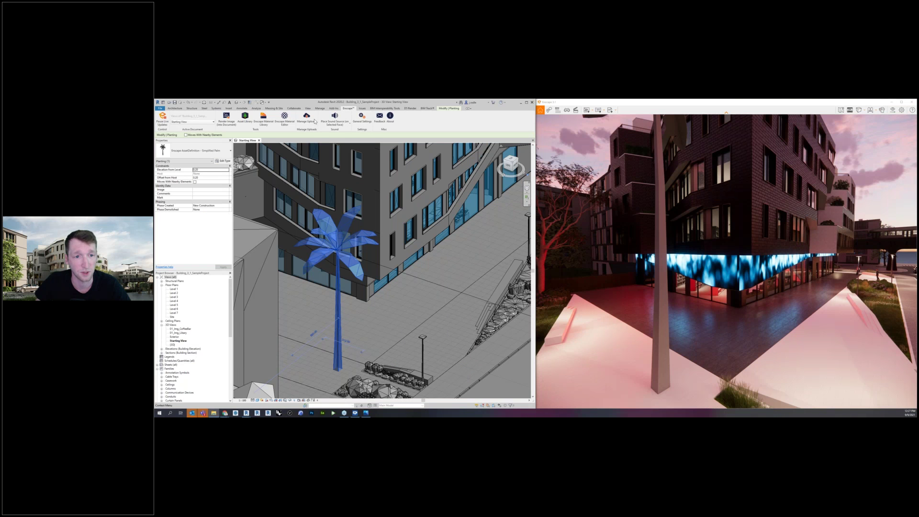
left_click(362, 120)
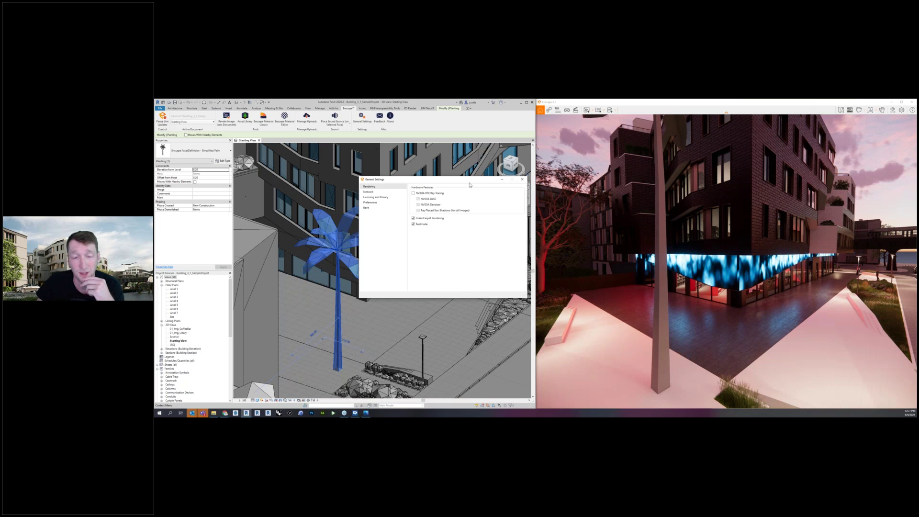
left_click(523, 179)
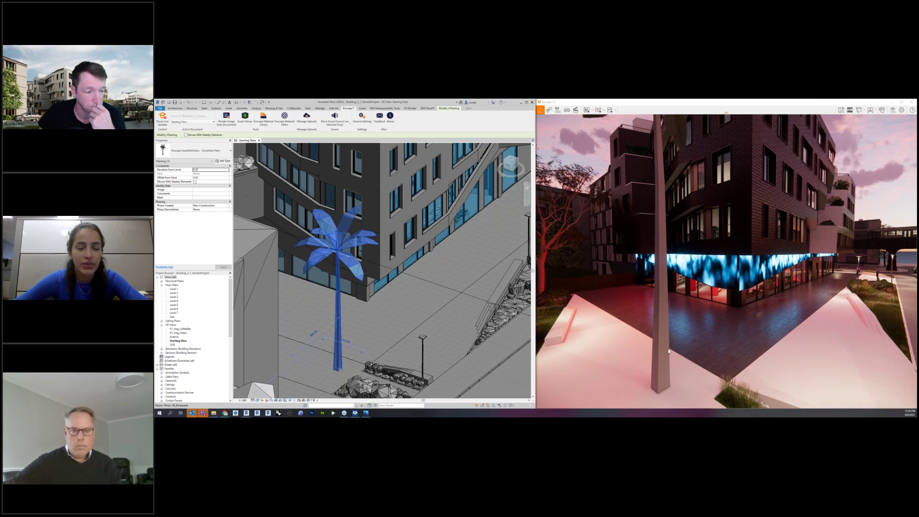
Step: Switch to Chrome and review the Virtual Reality Headset article in the Virtual Reality category of the Enscape Knowledgebase
left_click(225, 414)
left_click(318, 118)
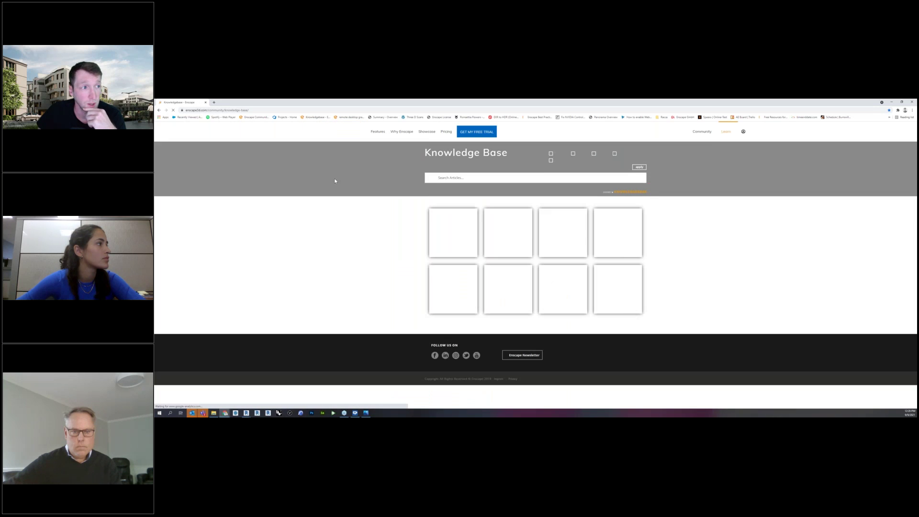
left_click(625, 239)
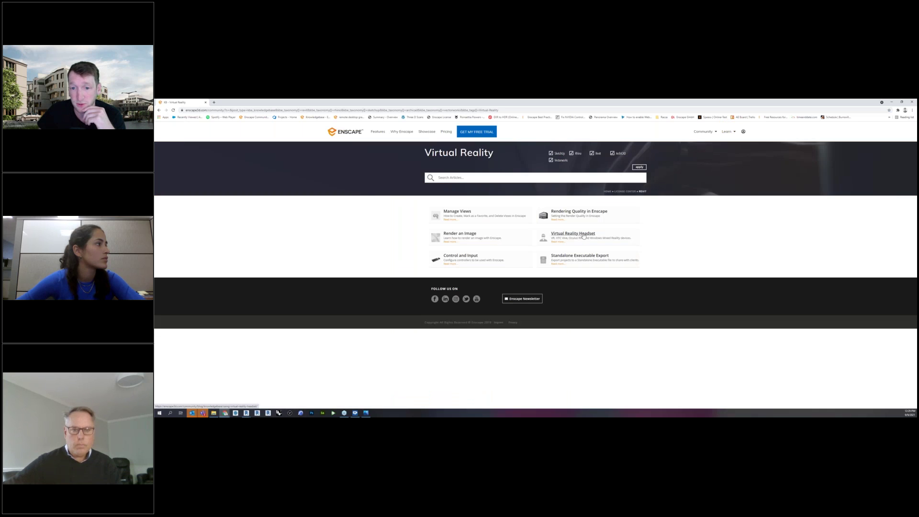
left_click(584, 236)
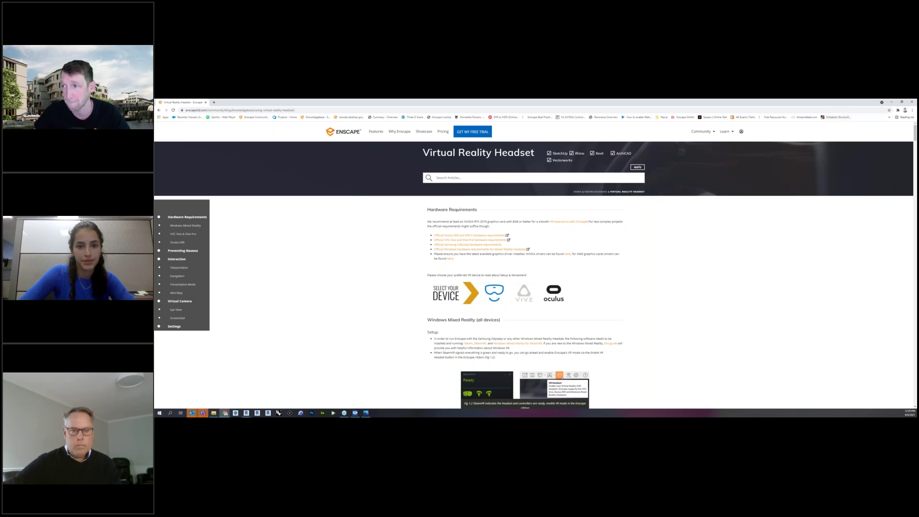
left_click(893, 103)
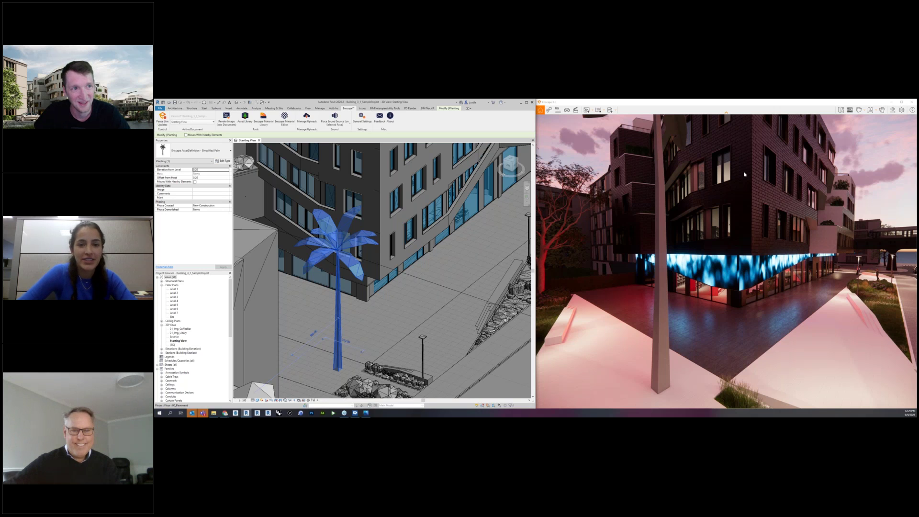
Step: Place a custom standing man from the Enscape Asset Library on the plaza in front of the building's corner
left_click(245, 117)
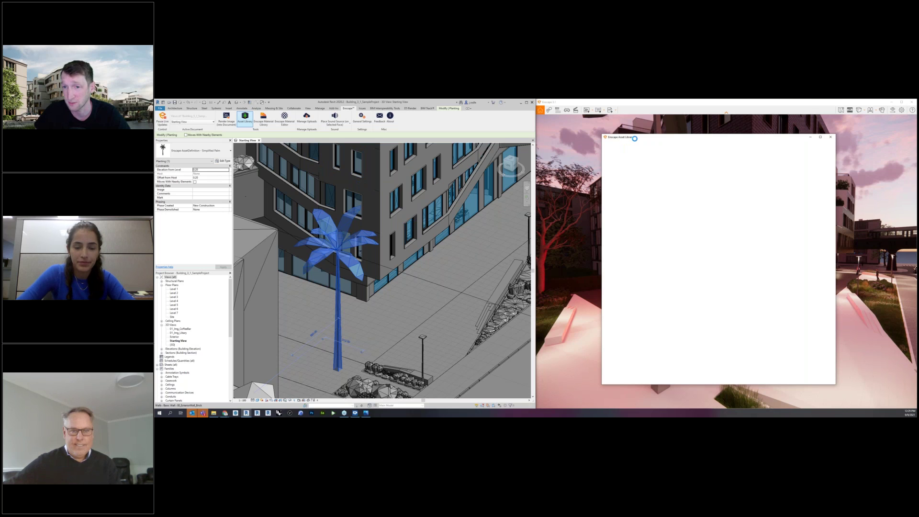
left_click_drag(635, 141, 384, 149)
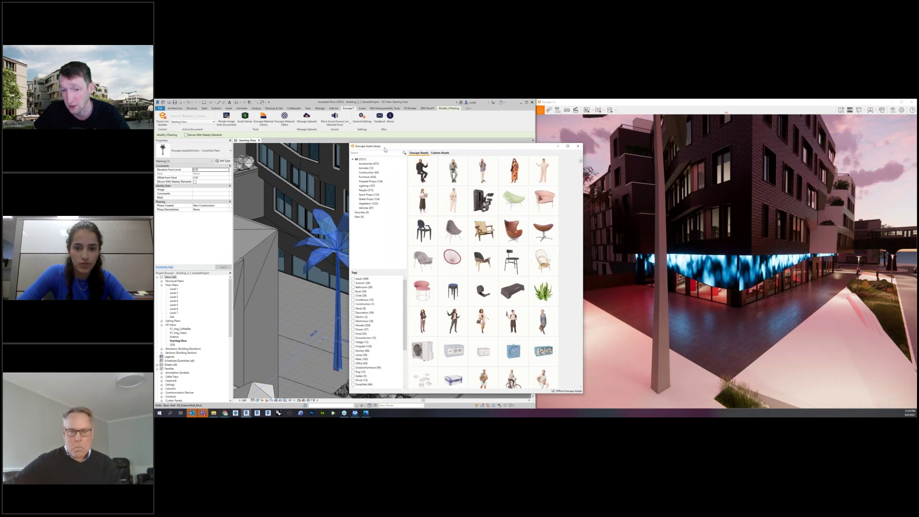
left_click(445, 153)
left_click_drag(469, 149, 426, 135)
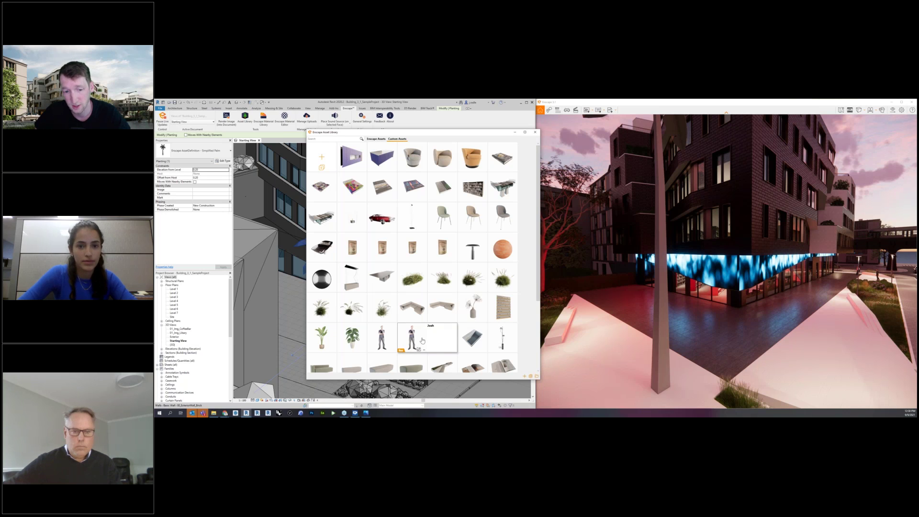
scroll(424, 251, "down", 3)
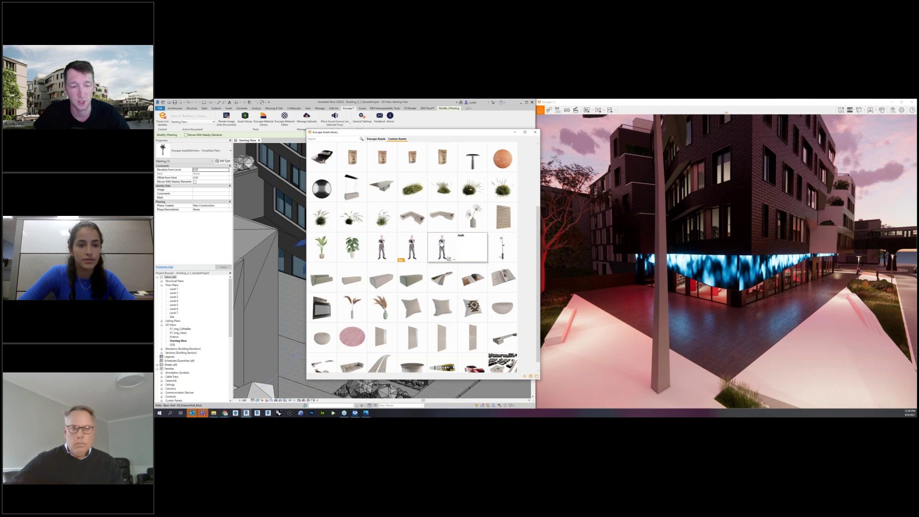
left_click(425, 260)
left_click(435, 264)
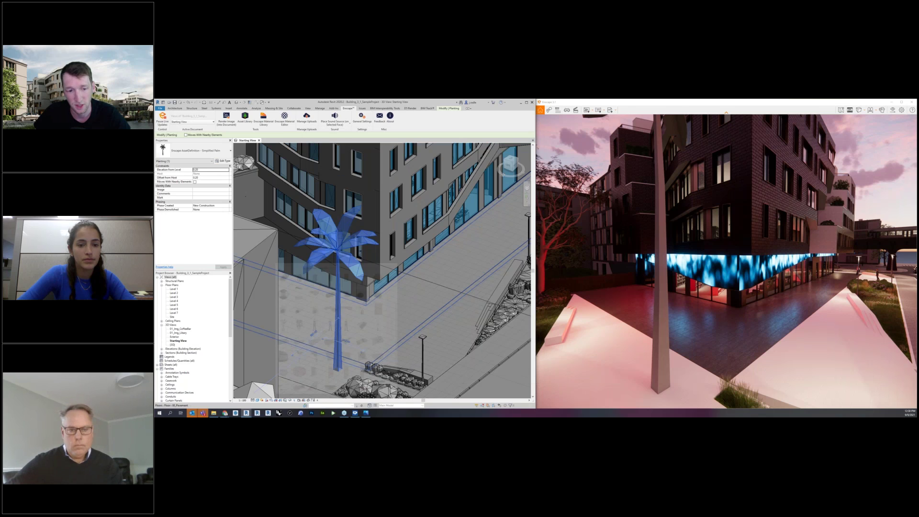
left_click(406, 317)
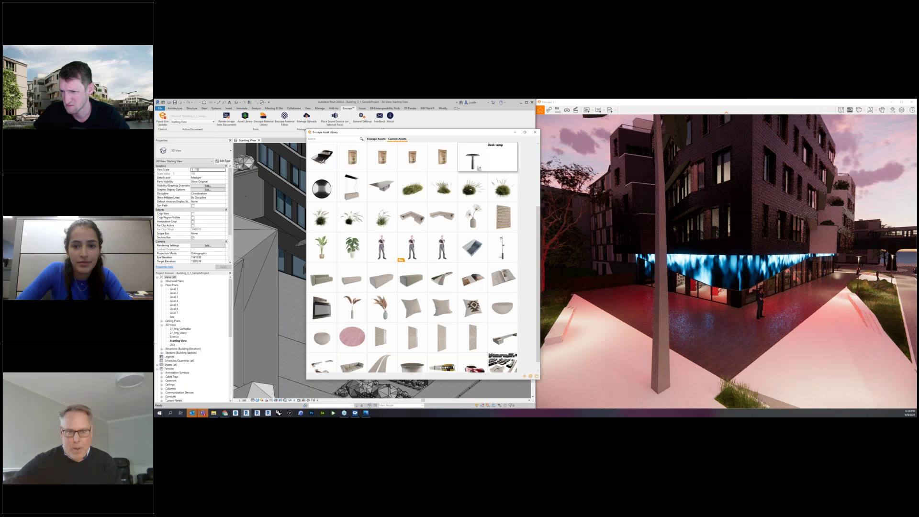
Step: Examine the placed man up close from several angles in the Enscape view and close the Asset Library
scroll(761, 298, "up", 3)
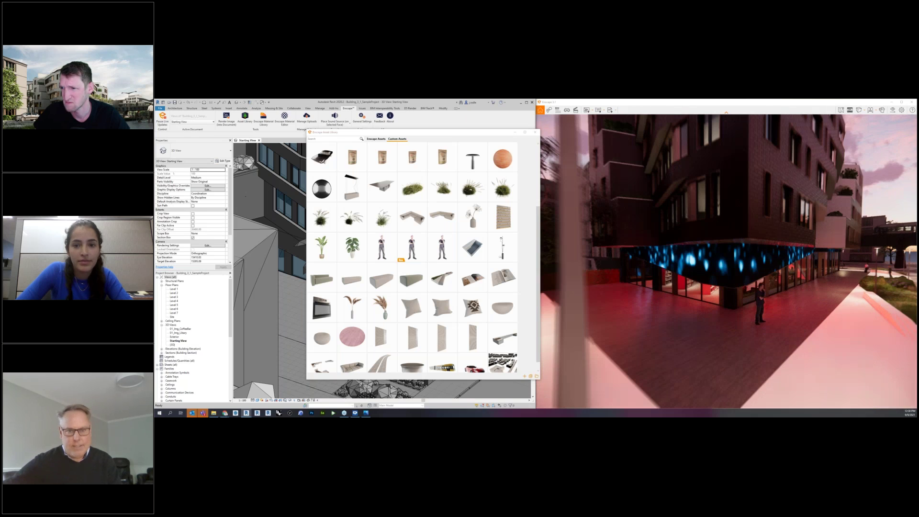
scroll(760, 298, "up", 5)
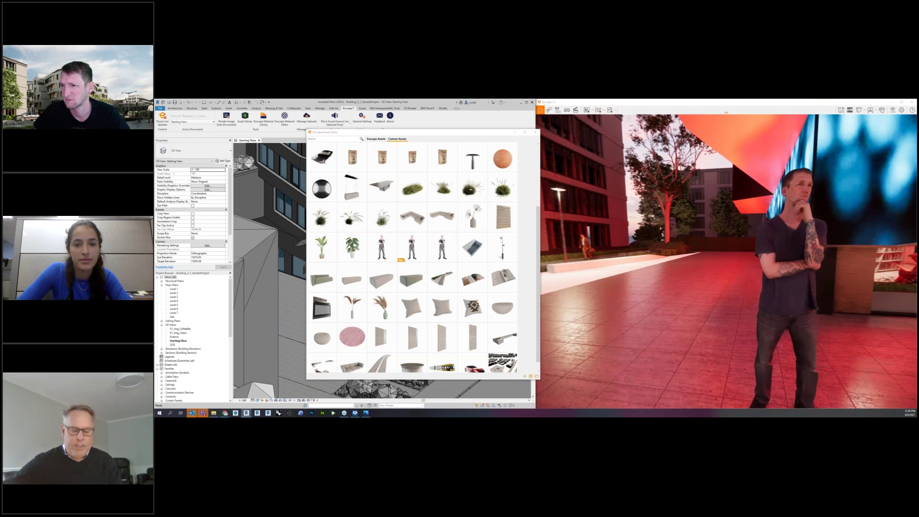
right_click_drag(786, 268, 805, 269)
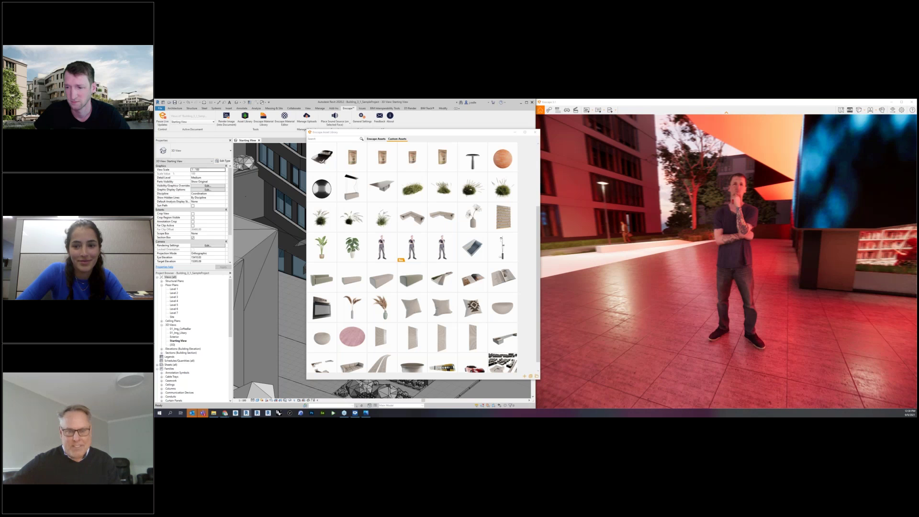
right_click_drag(747, 268, 814, 268)
left_click(536, 132)
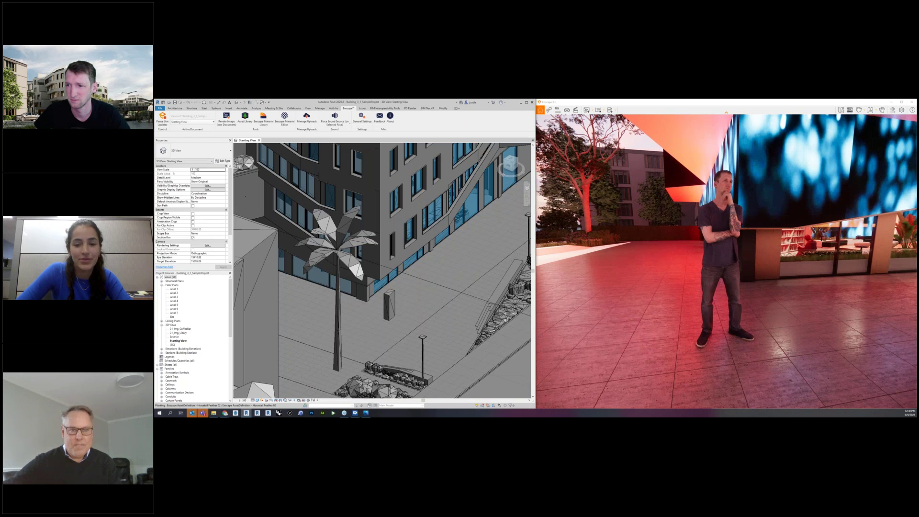
right_click_drag(737, 268, 785, 268)
scroll(737, 268, "down", 4)
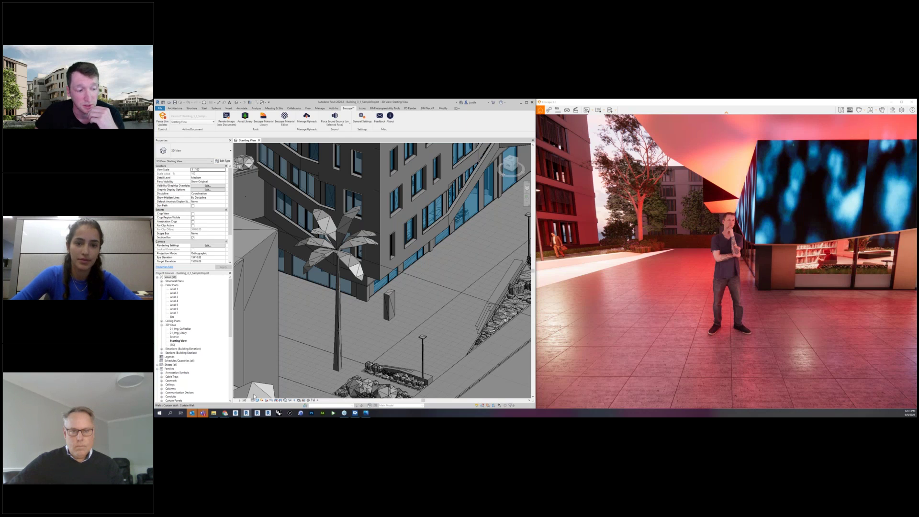
Step: Open the "Cabin in the wood" QR code image in Photos, show it enlarged and close it
left_click(214, 412)
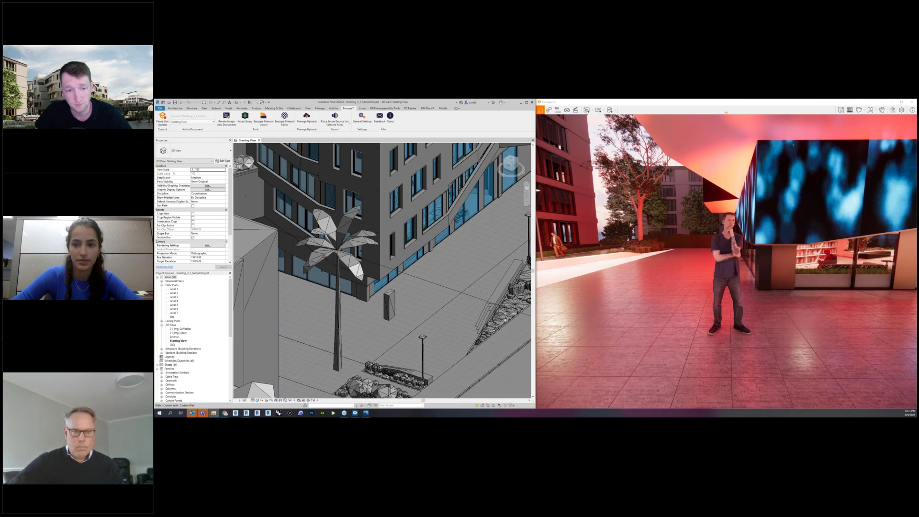
scroll(451, 249, "up", 2)
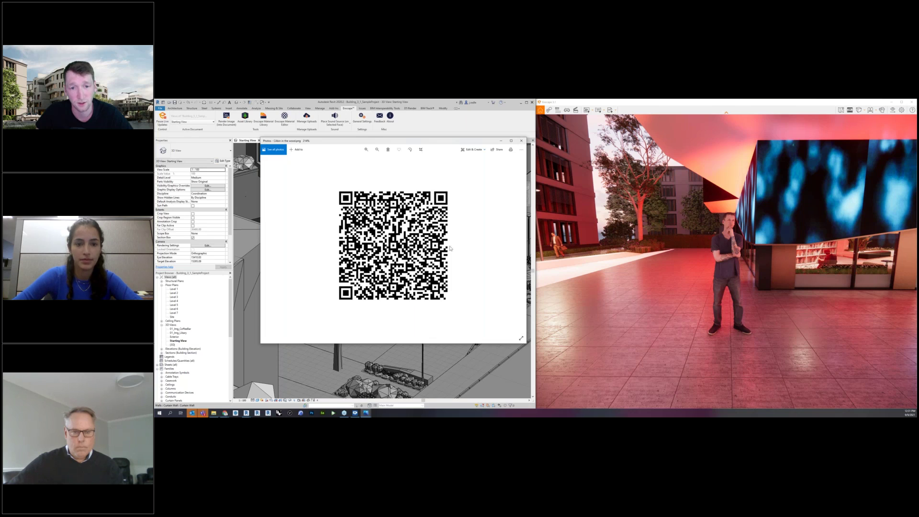
scroll(450, 248, "up", 1)
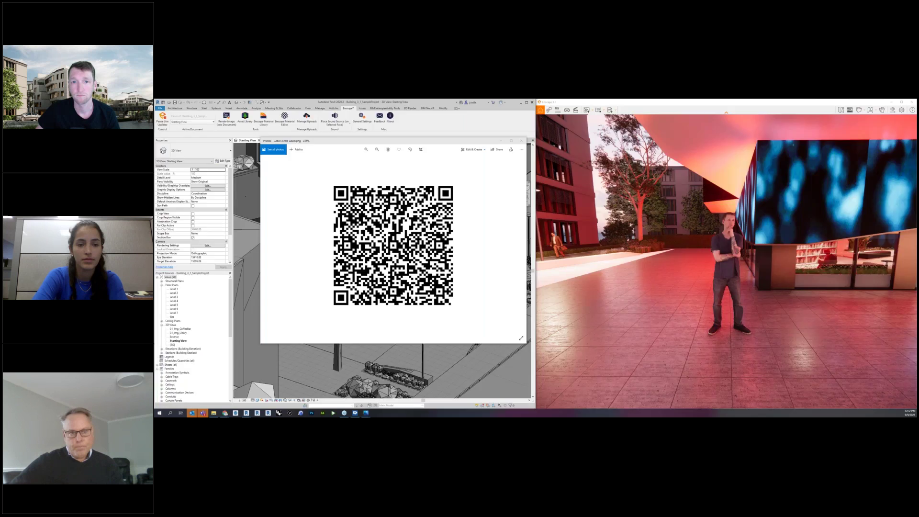
key("alt+Tab")
key("alt+Tab")
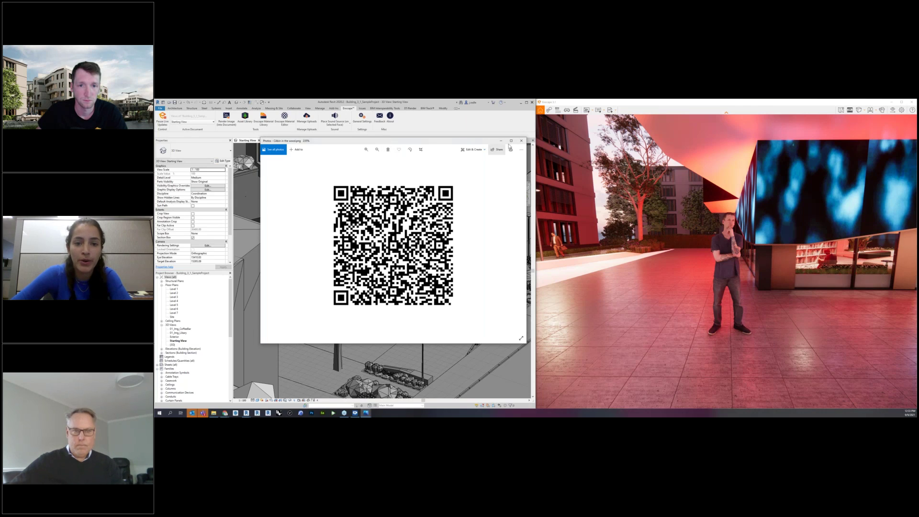
left_click(522, 141)
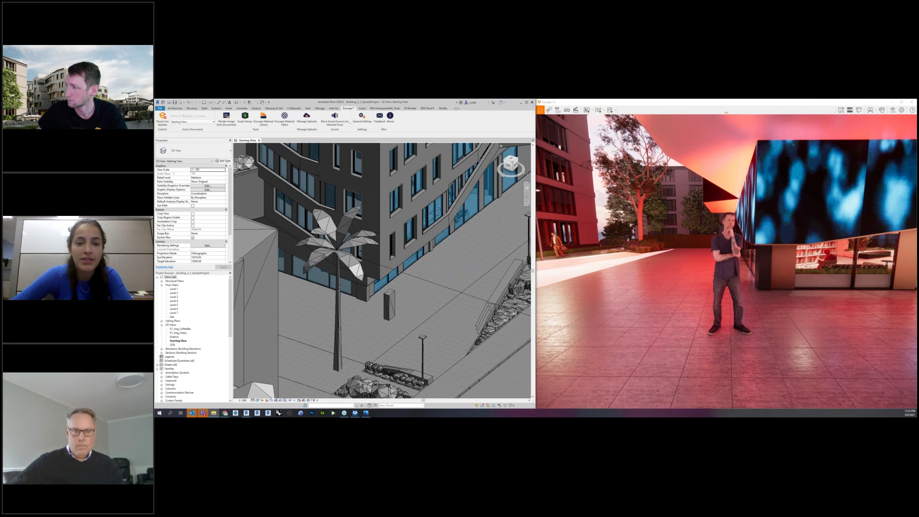